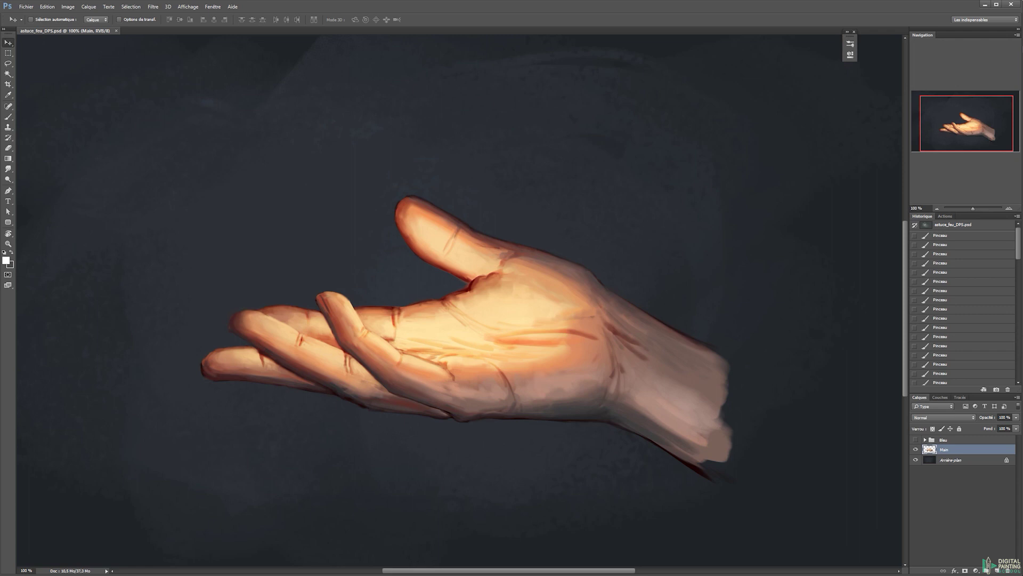
Create a new layer named Feu above the Main layer and set its blend mode to Superposition.
key("ctrl+shift+n")
type("Feu")
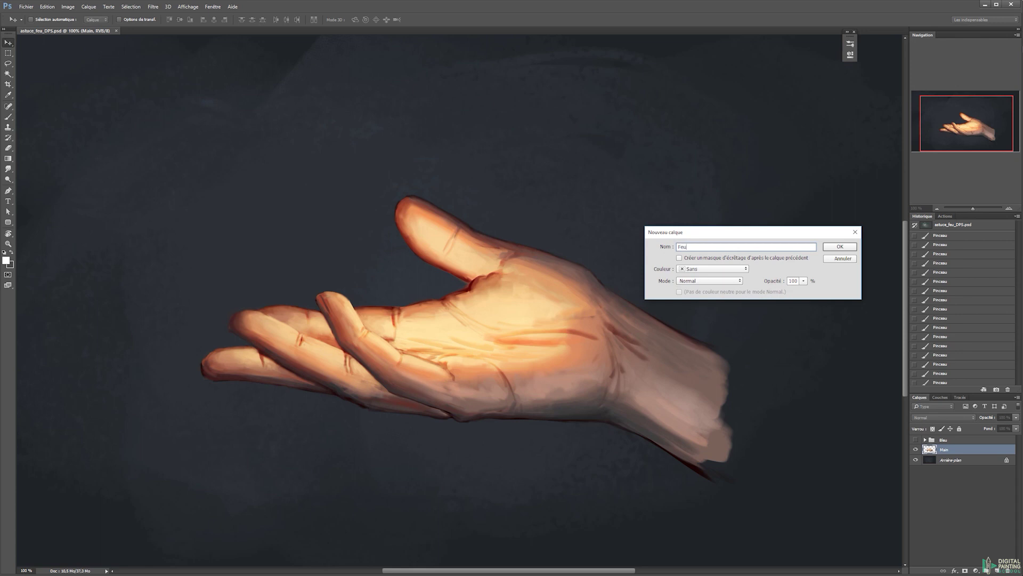
key("Return")
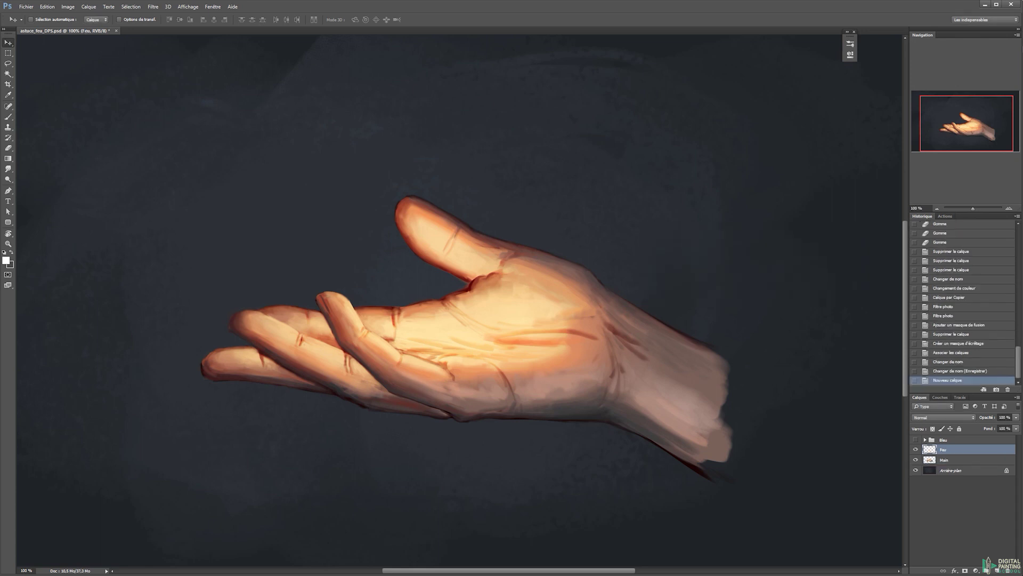
left_click(470, 279, "alt")
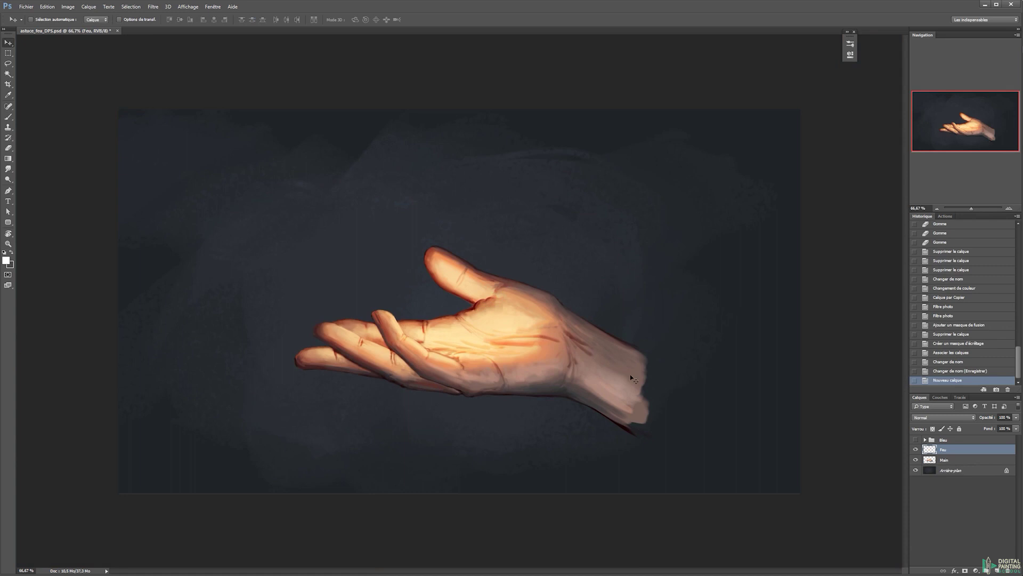
left_click(941, 420)
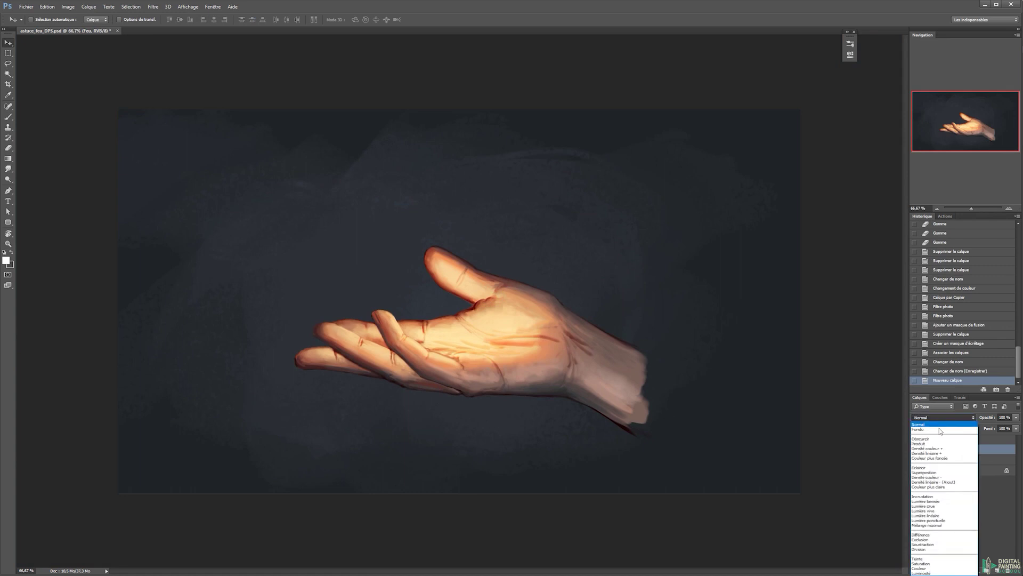
left_click(931, 473)
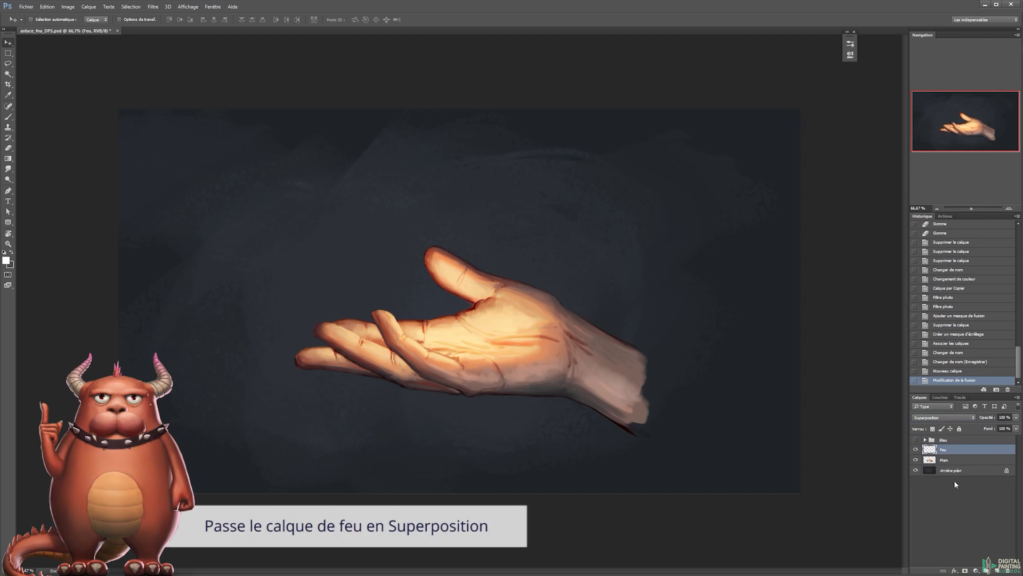
left_click(975, 570)
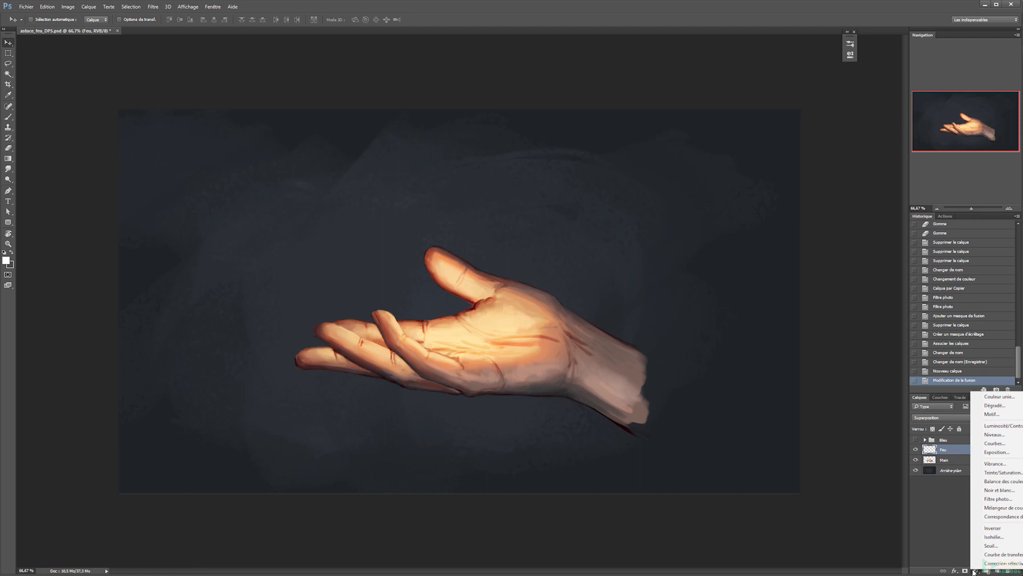
left_click(974, 572)
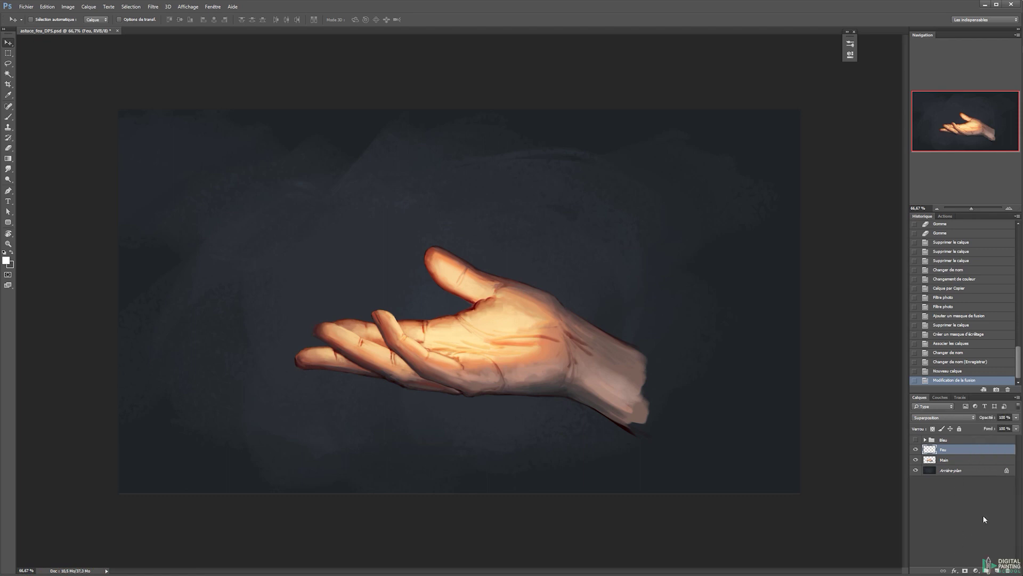
left_click(975, 570)
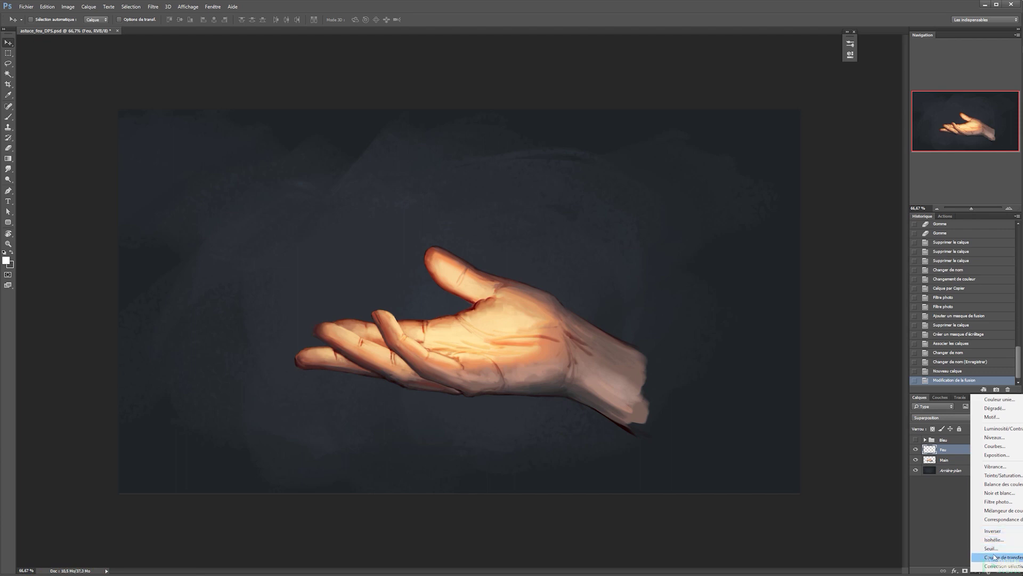
key("Escape")
Add a Courbe de transfert de dégradé adjustment layer above the Feu layer and clip it to Feu.
left_click(85, 6)
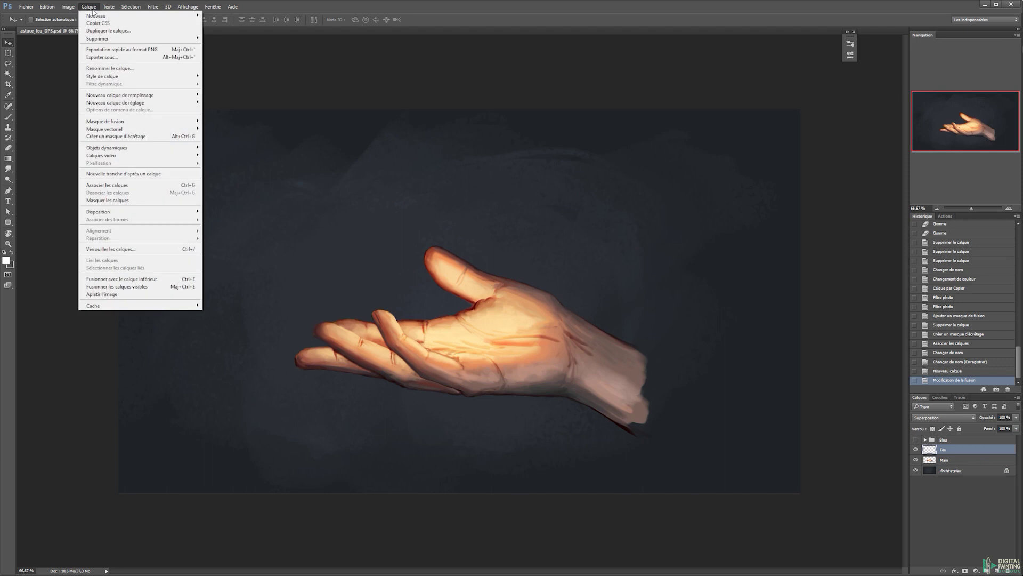
mouse_move(97, 17)
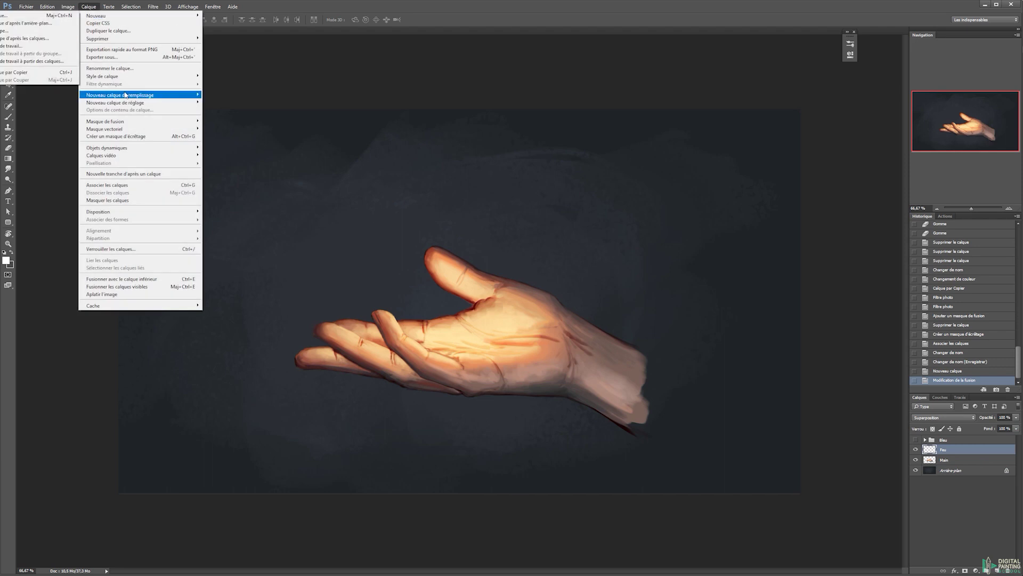
mouse_move(123, 105)
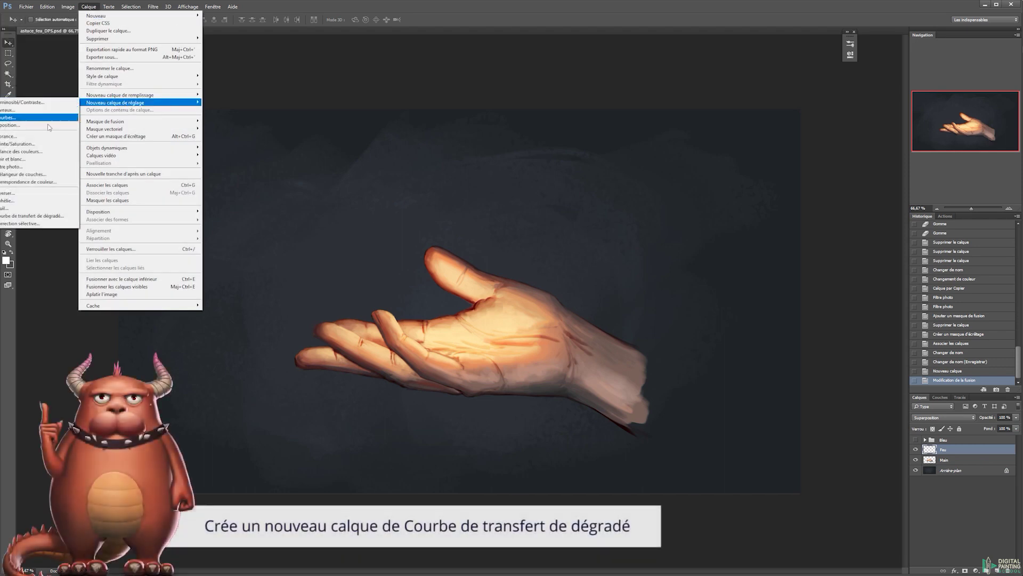
left_click(42, 216)
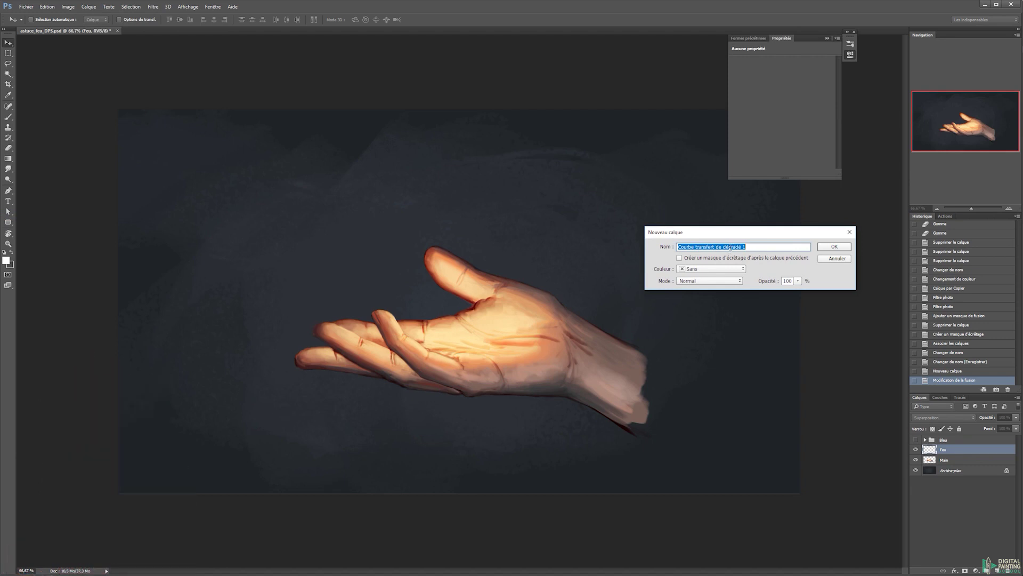
left_click(832, 247)
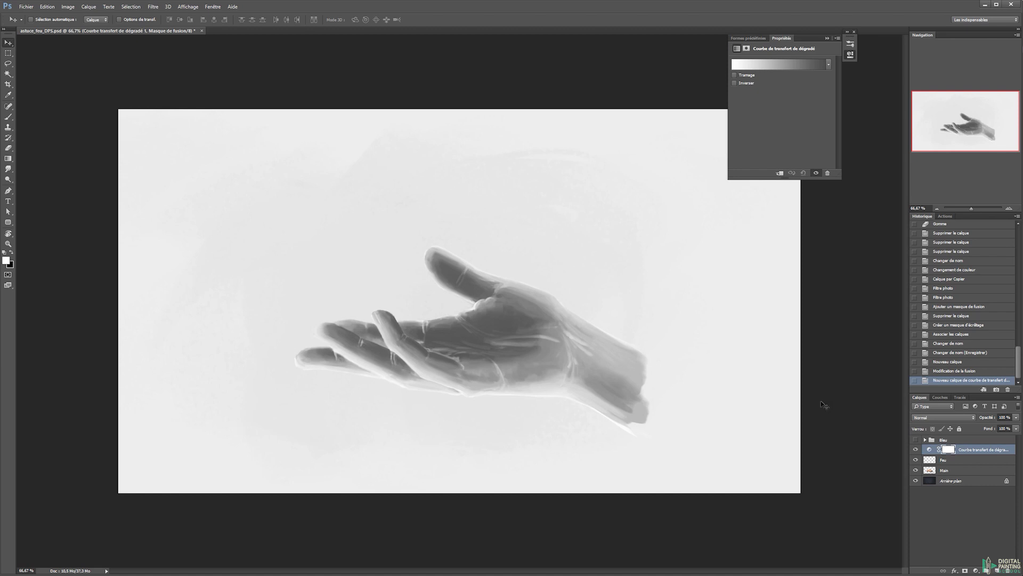
left_click(953, 452, "alt")
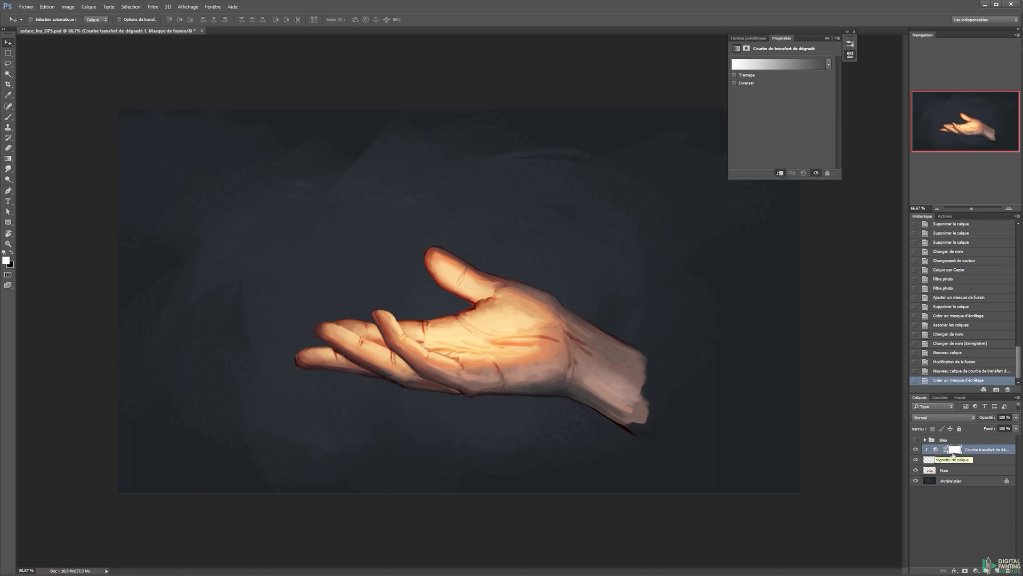
Release the gradient map layer's clipping mask and clip the layer to Feu again.
left_click(949, 462)
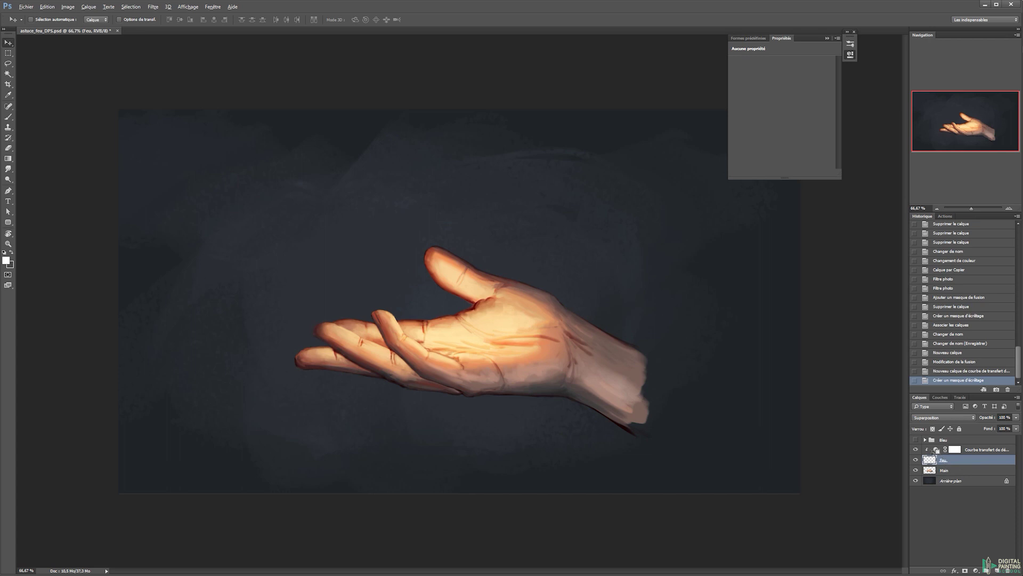
left_click(940, 450)
key("ctrl+alt+g")
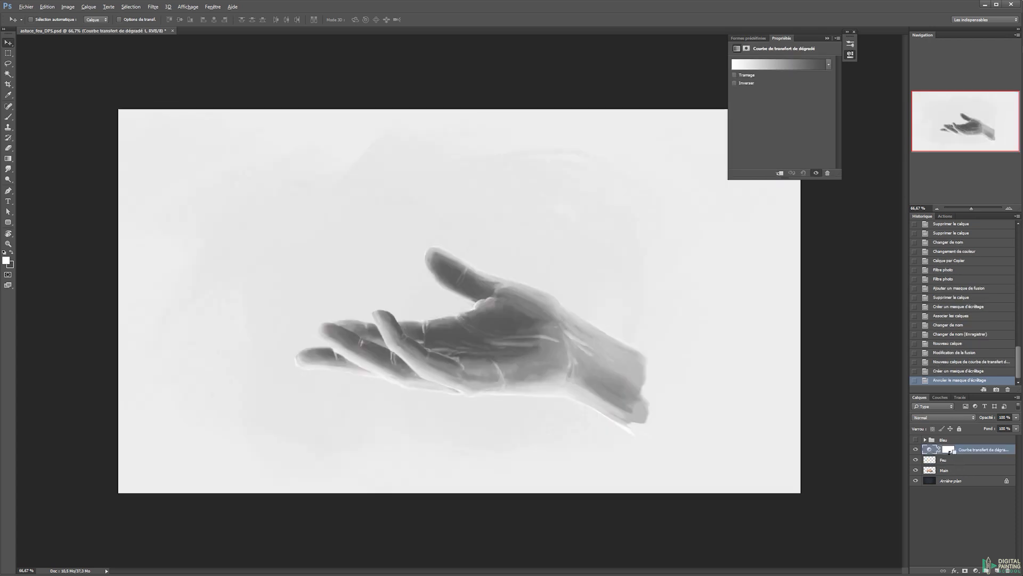
left_click(951, 454, "alt")
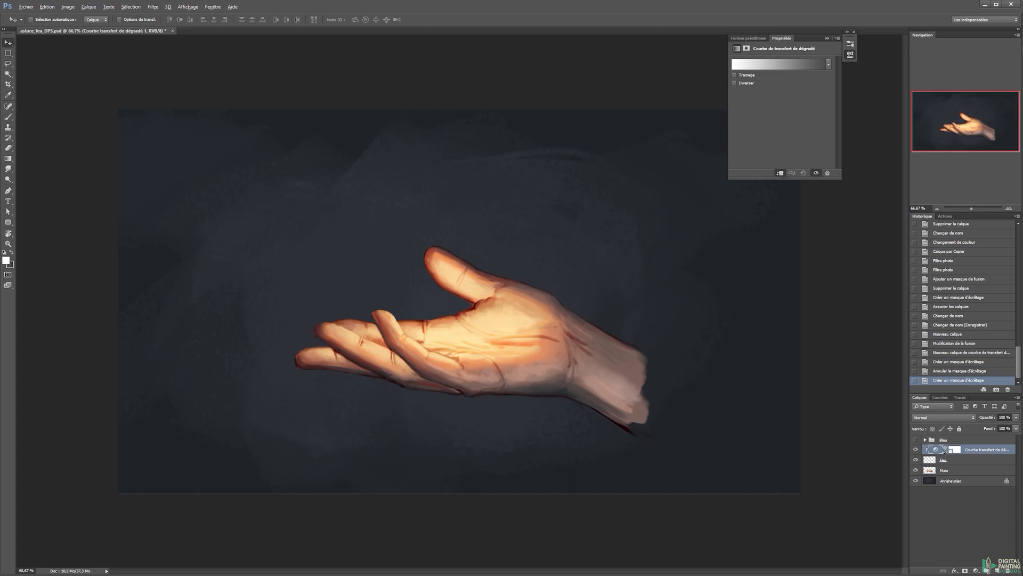
left_click(944, 451, "alt")
left_click(944, 452, "alt")
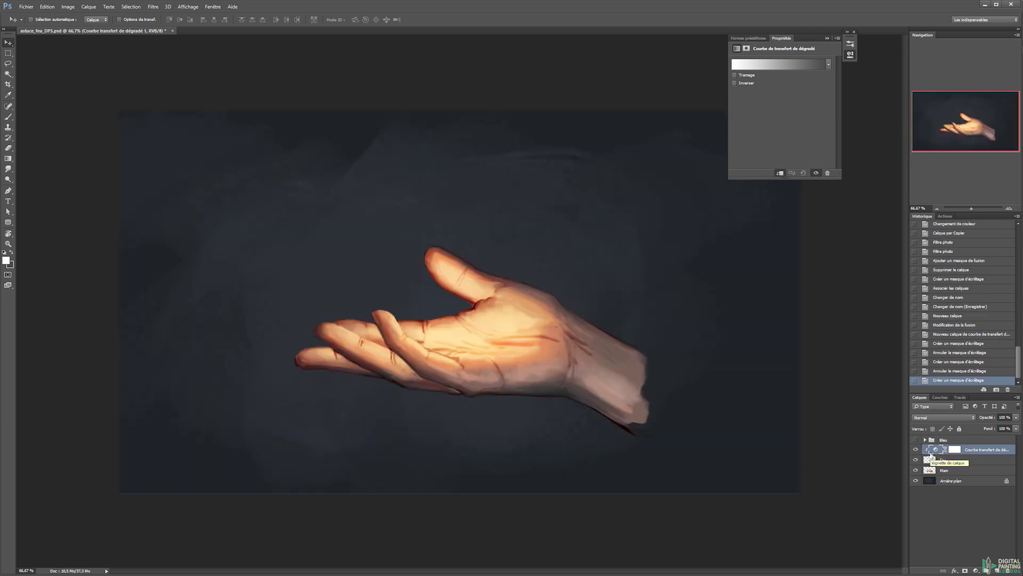
left_click(947, 461)
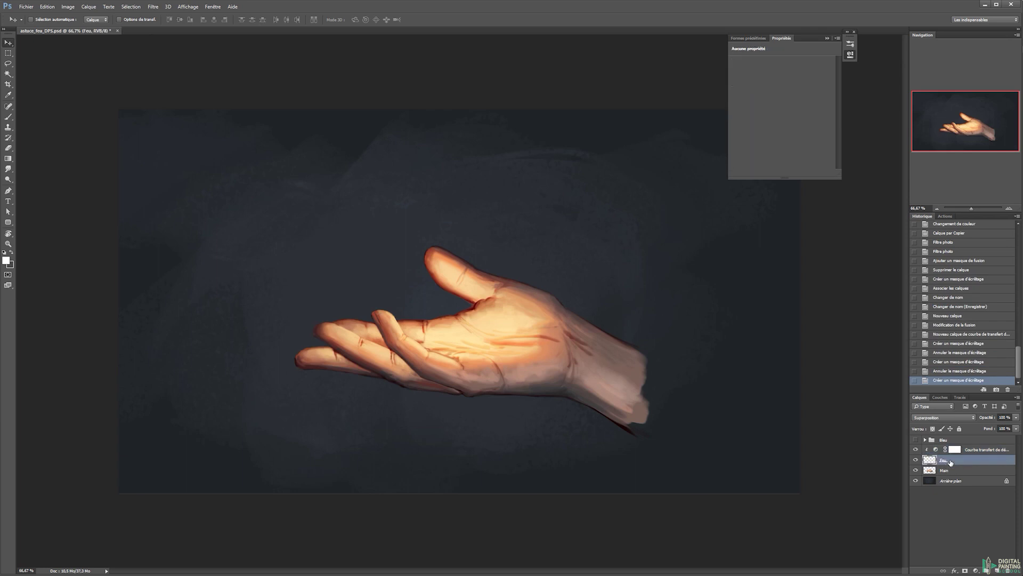
key("alt+bracketright")
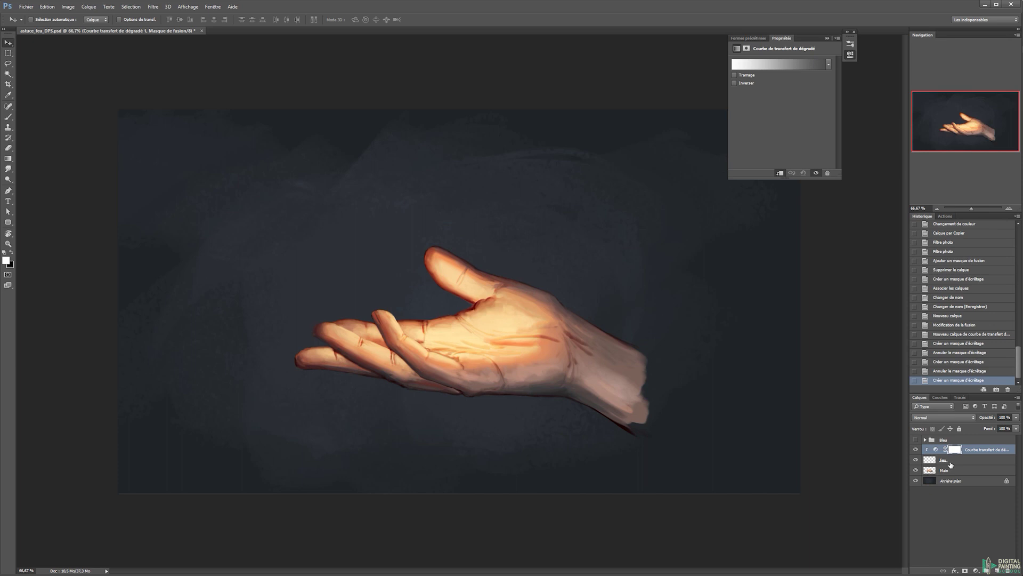
On the Feu layer, brush a long black arc above the hand and a white arc just beneath it.
left_click(962, 460)
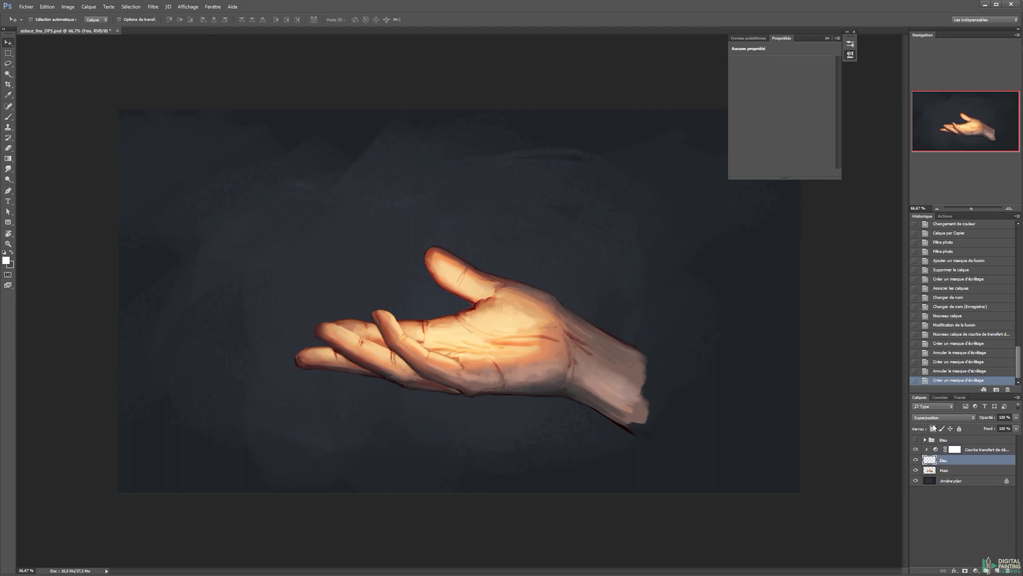
key("x")
key("b")
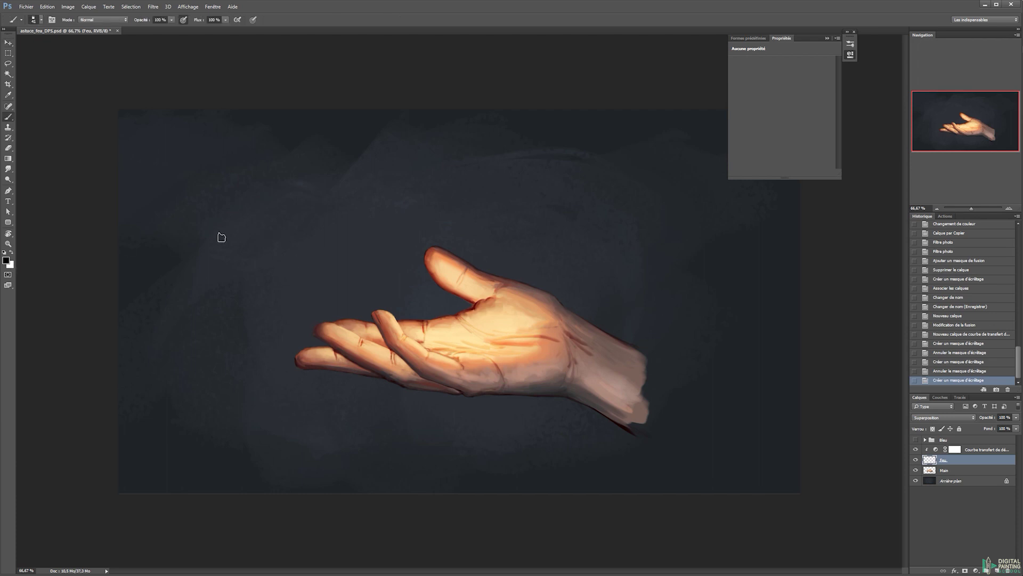
mouse_move(175, 225)
left_mouse_down()
mouse_move(416, 174)
mouse_move(514, 165)
mouse_move(611, 172)
mouse_move(705, 225)
left_mouse_up()
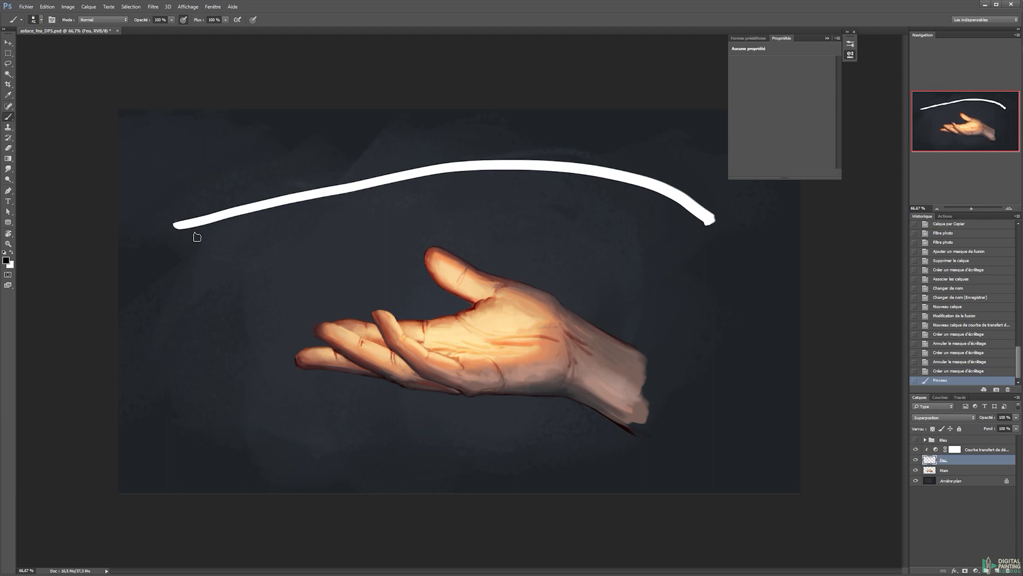
key("x")
mouse_move(230, 222)
left_mouse_down()
mouse_move(423, 183)
mouse_move(543, 177)
mouse_move(640, 186)
mouse_move(685, 220)
left_mouse_up()
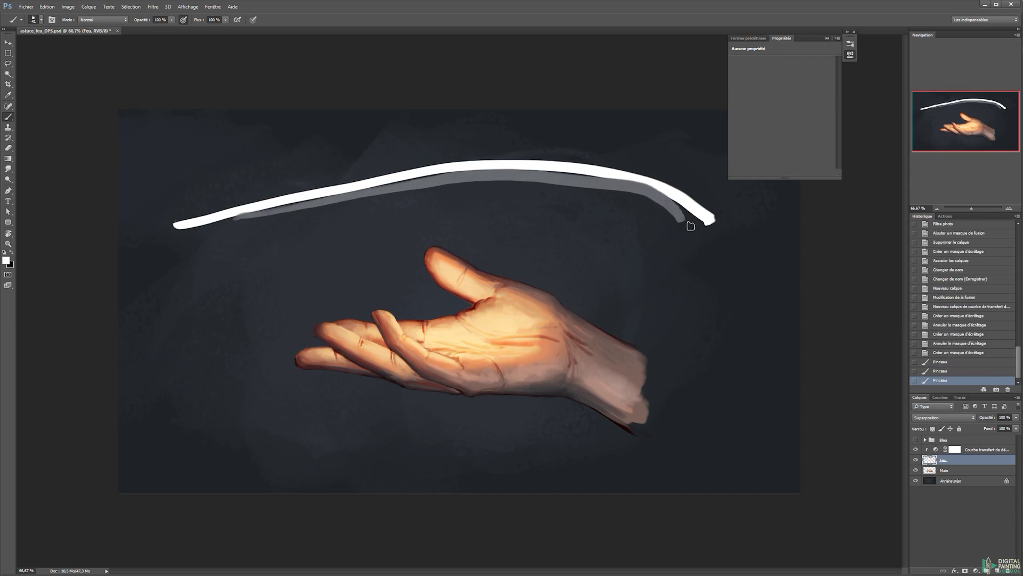
Enlarge the brush to about 320 px and paint broad overlapping black and white strokes above the hand on the Feu layer.
left_click(934, 451)
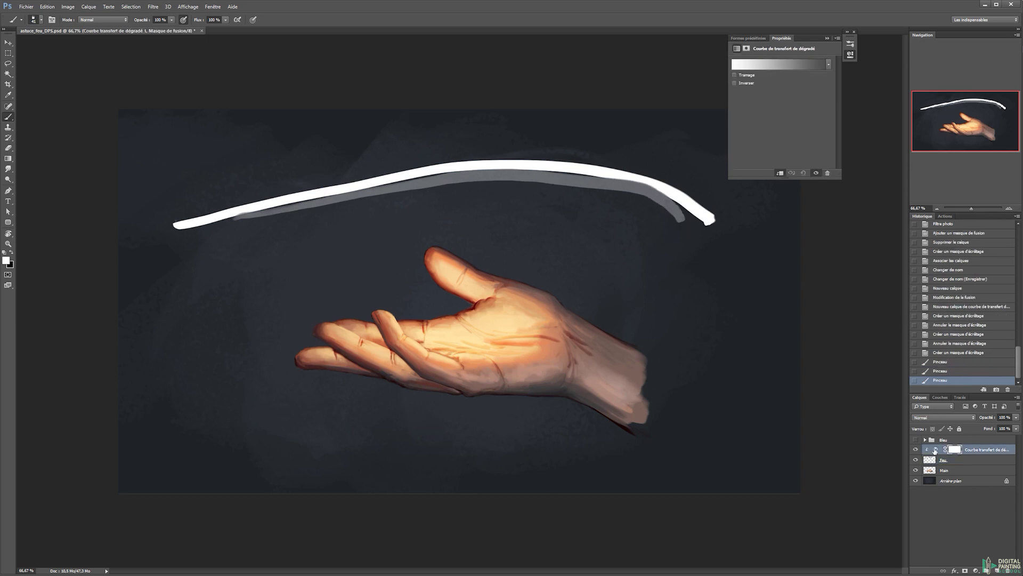
right_click(376, 229, "alt")
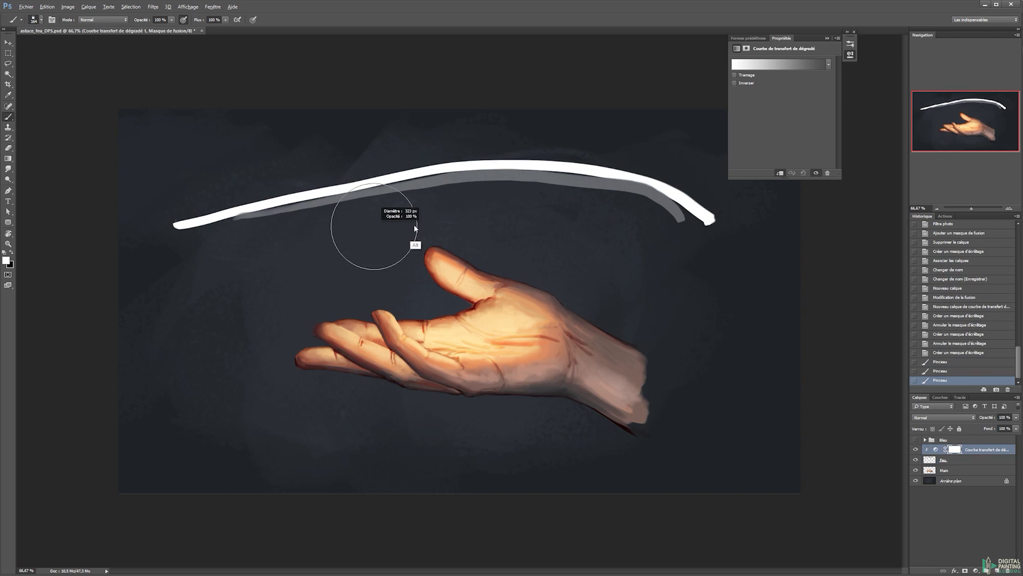
left_click(991, 463)
key("x")
mouse_move(187, 183)
left_mouse_down()
mouse_move(206, 161)
mouse_move(270, 146)
mouse_move(318, 156)
mouse_move(362, 186)
mouse_move(487, 158)
mouse_move(632, 151)
mouse_move(664, 215)
mouse_move(720, 189)
mouse_move(660, 232)
mouse_move(687, 154)
mouse_move(507, 226)
mouse_move(527, 161)
mouse_move(388, 138)
mouse_move(267, 181)
mouse_move(206, 224)
mouse_move(350, 156)
left_mouse_up()
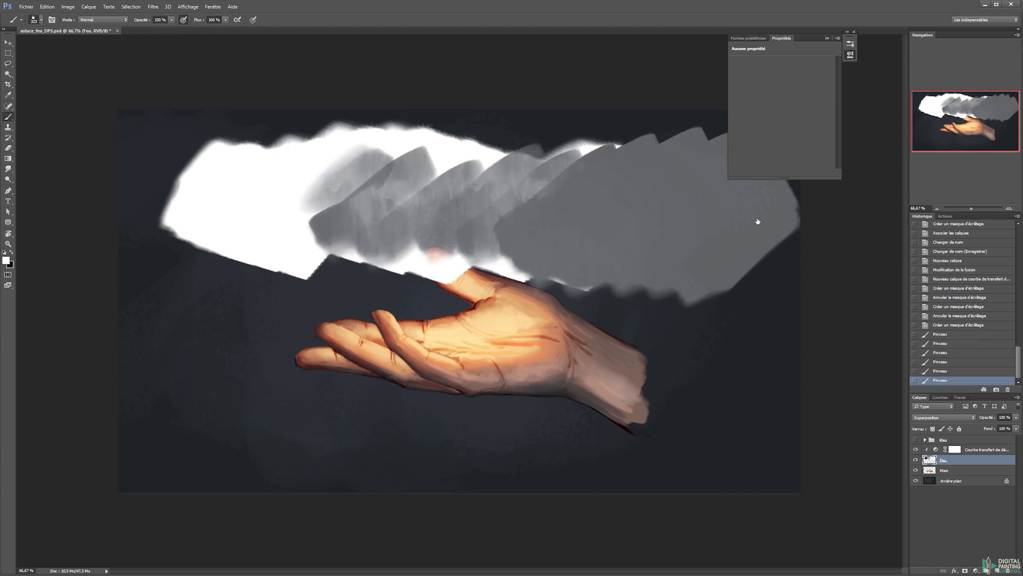
Set the end colour stop of the adjustment layer's gradient to black.
left_click(935, 450)
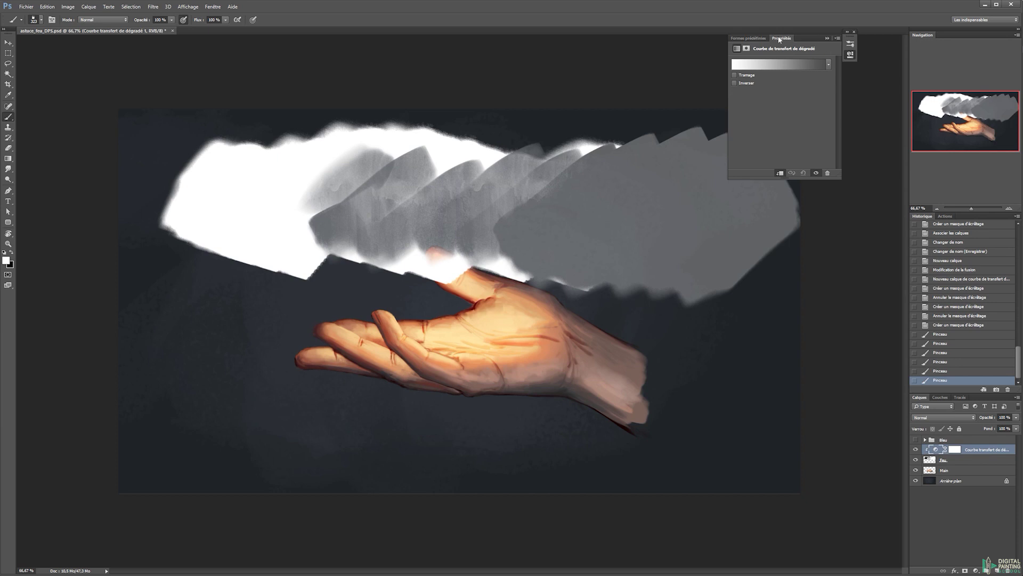
left_click(770, 65)
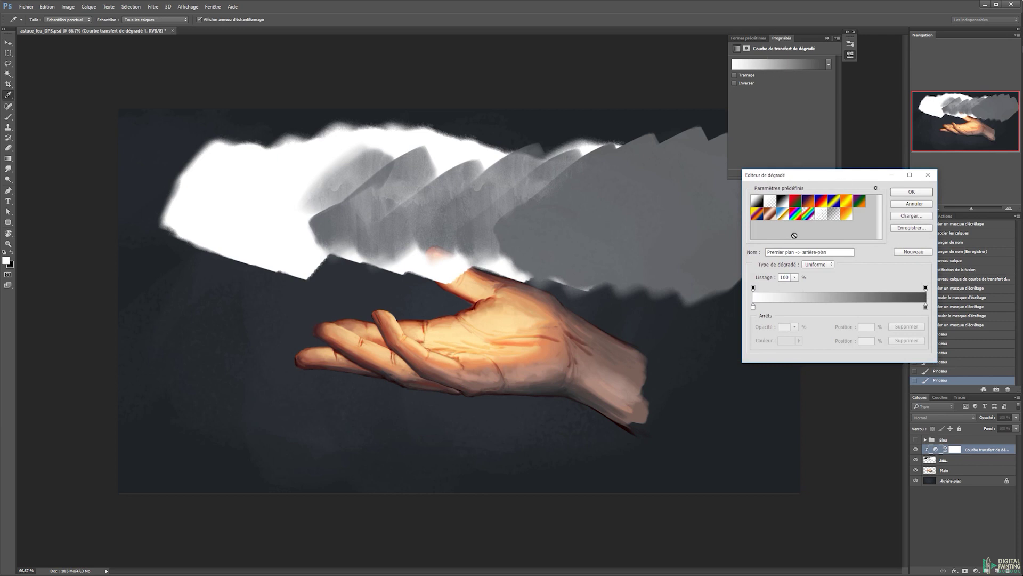
left_click(926, 307)
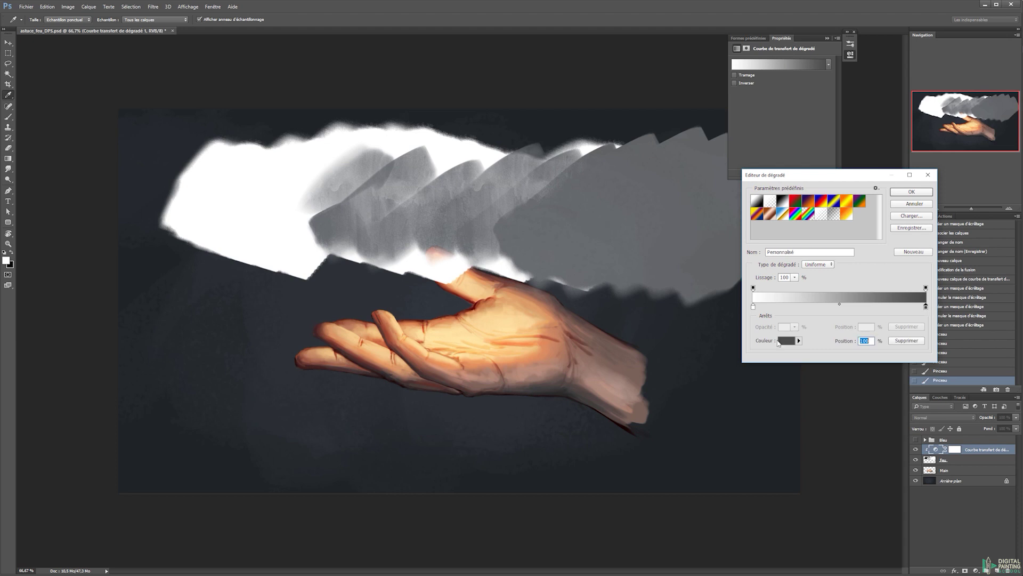
left_click(786, 341)
left_click(1005, 377)
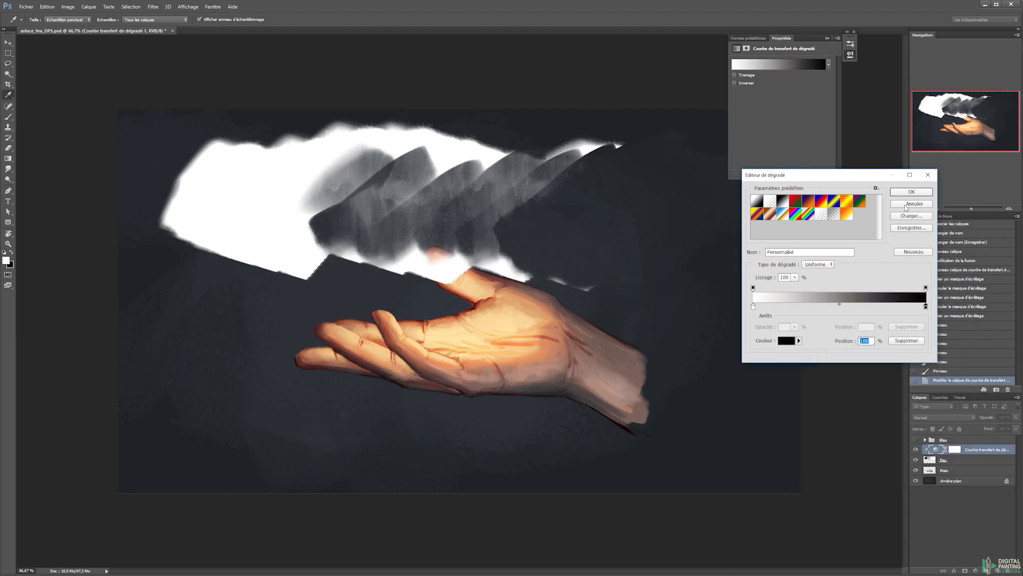
left_click(912, 193)
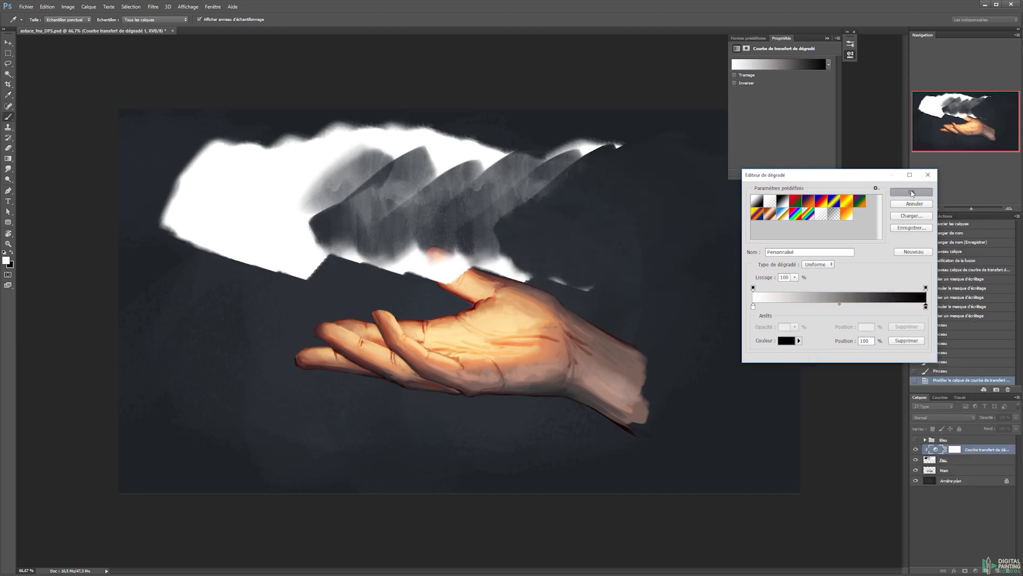
Set the Feu layer's blend mode to Normal and hide the gradient map adjustment layer.
left_click(947, 461)
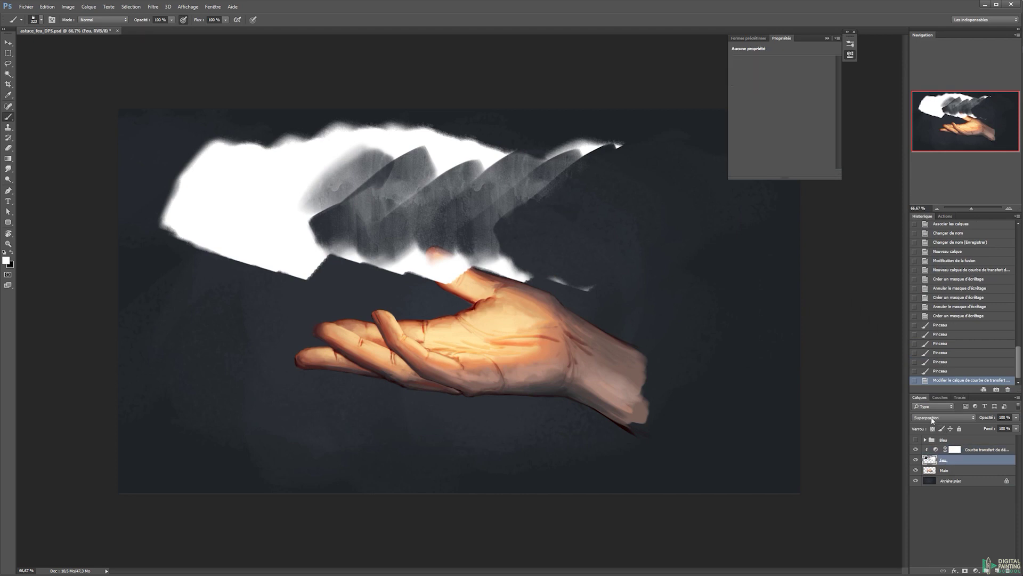
left_click(933, 417)
left_click(933, 424)
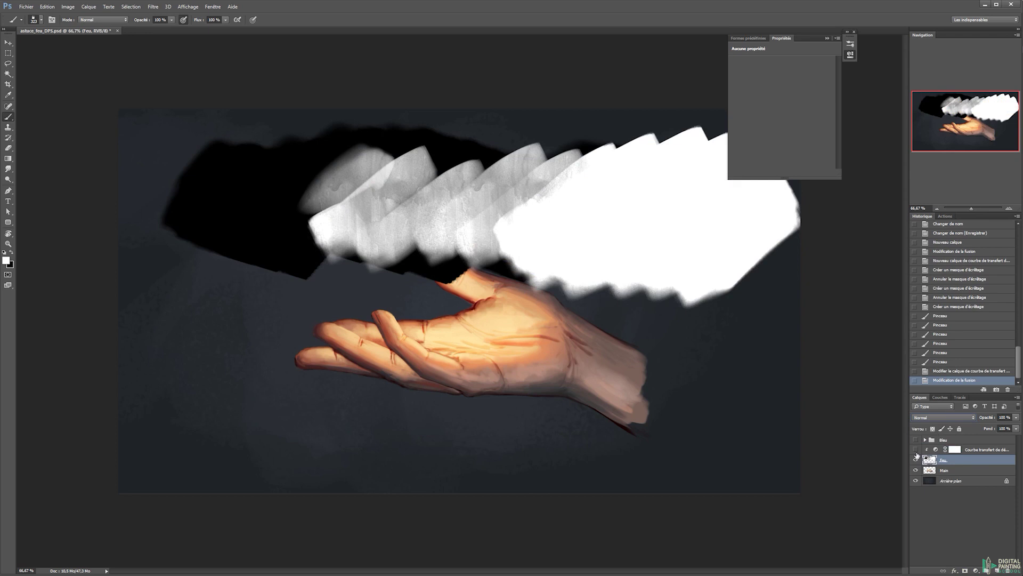
Sample a mid grey from the painted strokes and brush it over the black area on the Feu layer.
left_click(970, 449)
left_click(944, 461)
left_click(350, 183, "alt")
left_click(301, 194)
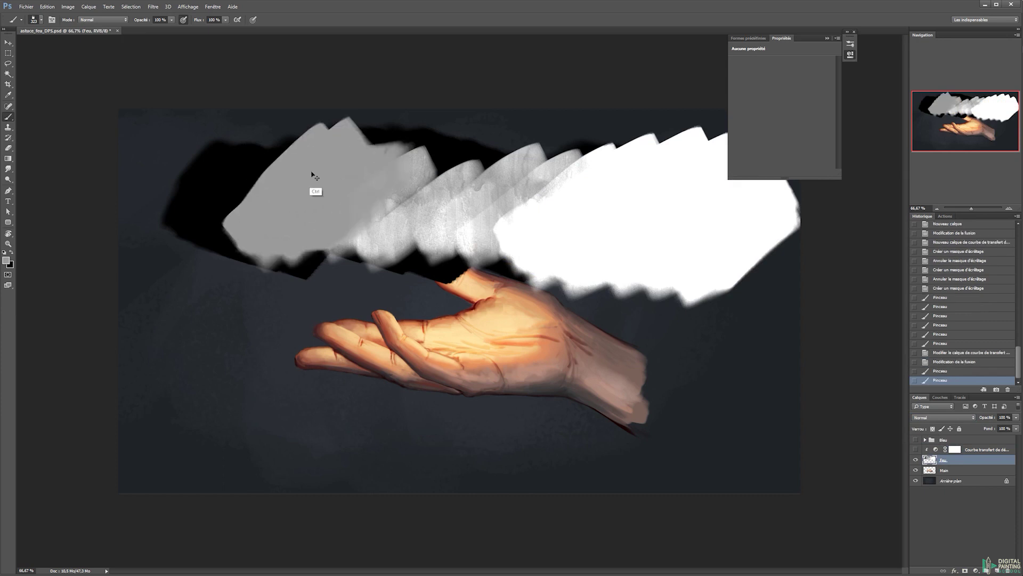
Brush lighter grey into the painted strokes, sample black, and paint a dark patch over the grey area on the Feu layer.
left_click_drag(329, 172, 341, 208)
left_click(244, 165, "alt")
mouse_move(254, 169)
left_mouse_down()
mouse_move(281, 110)
mouse_move(315, 166)
left_mouse_up()
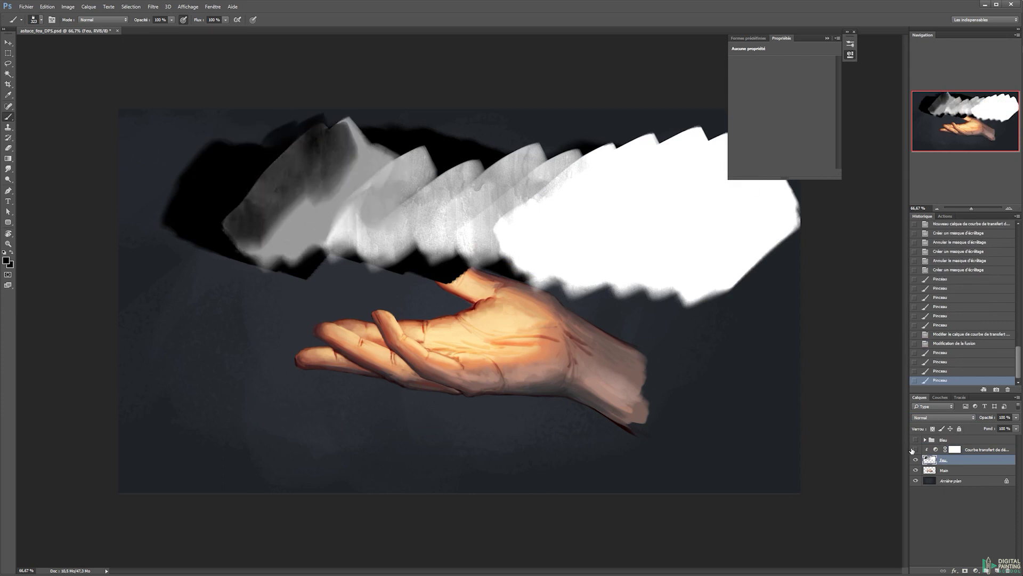
Show the gradient map adjustment layer and open its gradient for editing.
left_click(912, 450)
left_click(955, 449)
left_click(774, 64)
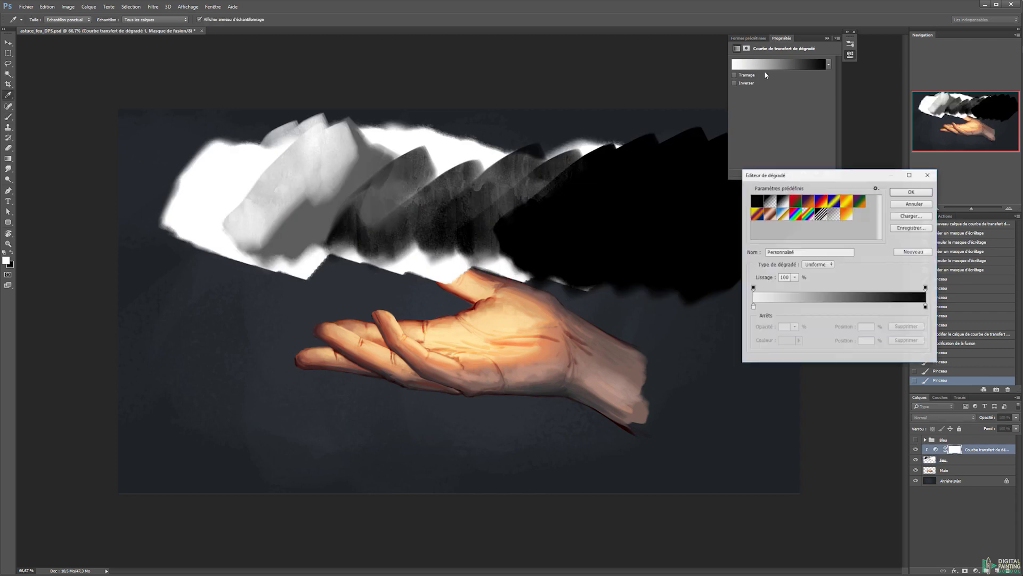
Set the start colour stop of the gradient to pure red (#ff0000).
left_click(753, 306)
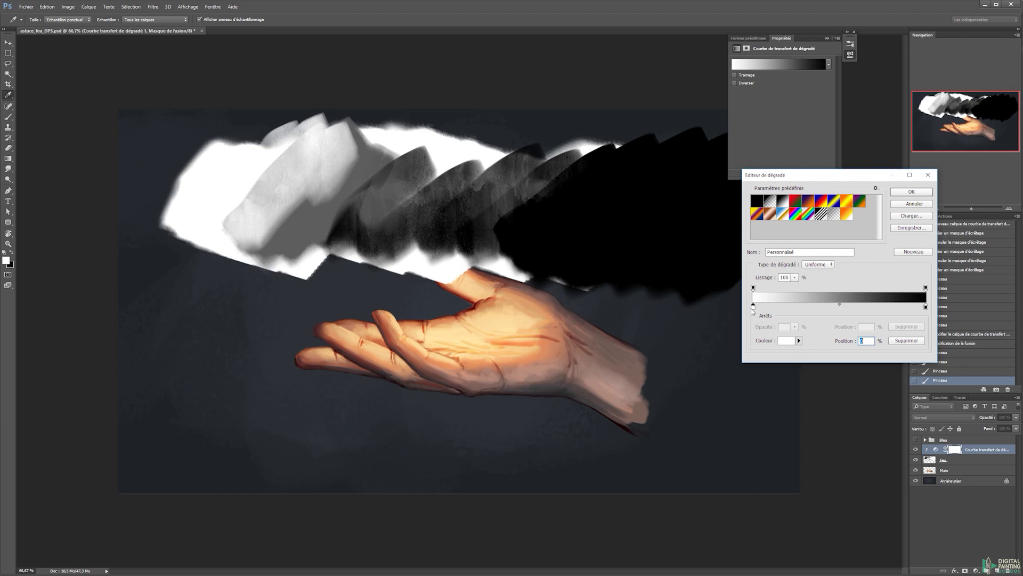
left_click(787, 342)
left_click(912, 382)
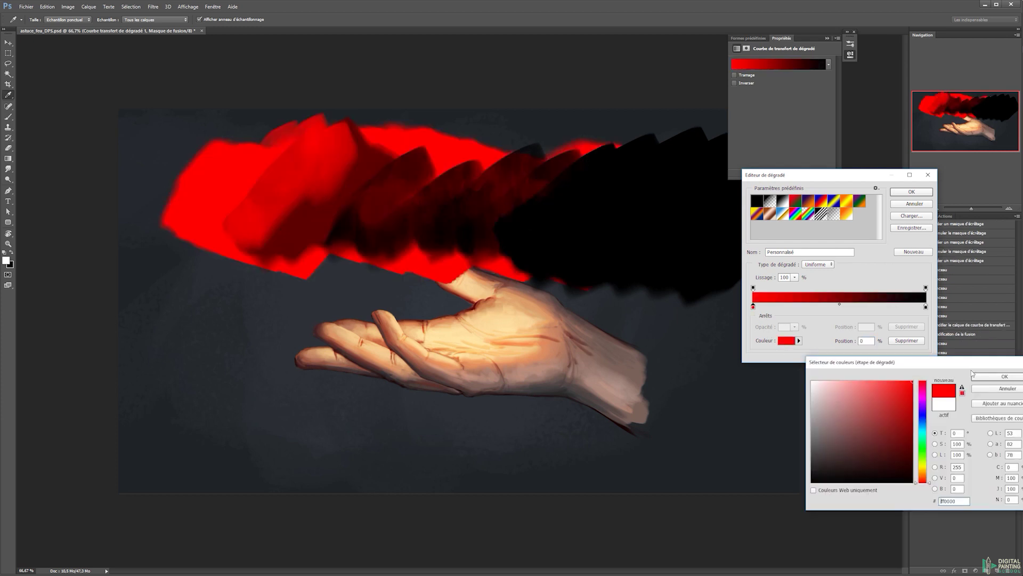
left_click(989, 376)
Set the end colour stop of the gradient to bright blue (#006cff).
left_click(926, 307)
left_click(786, 342)
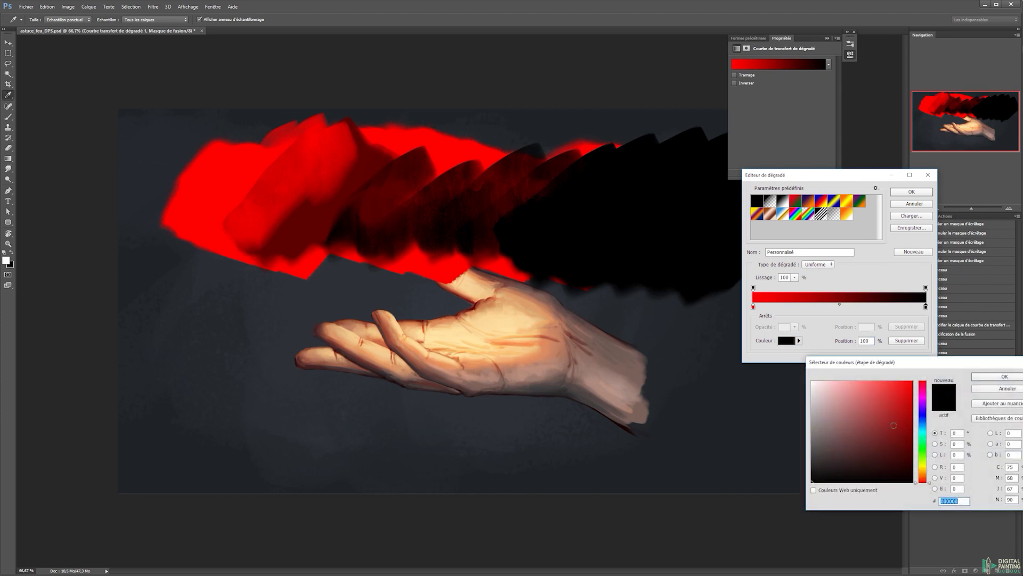
left_click(923, 422)
left_click_drag(882, 432, 914, 381)
left_click(993, 377)
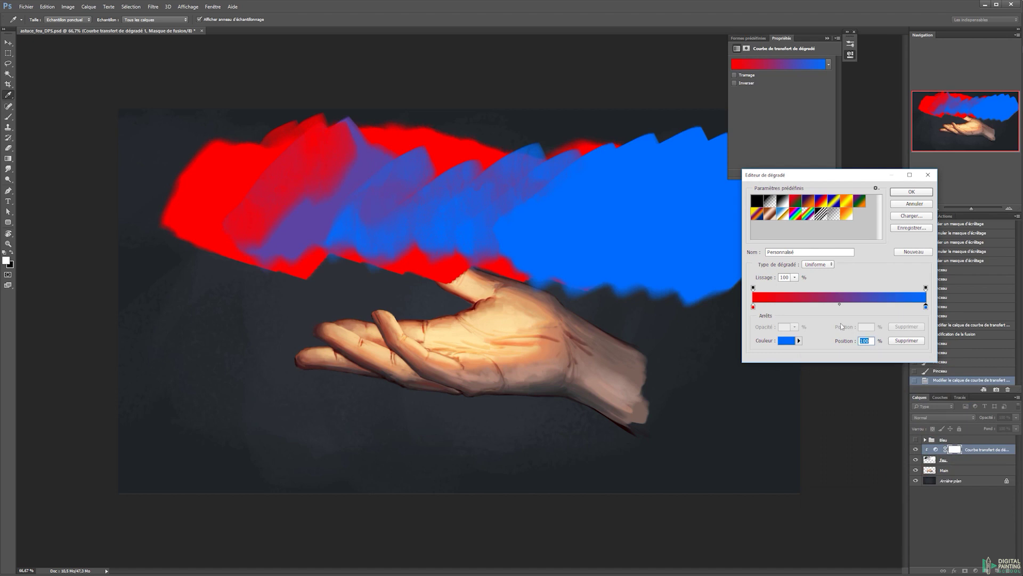
Try magenta (#e44cff) for a middle colour stop at 51%, then discard the red-to-blue gradient edits.
left_click(786, 340)
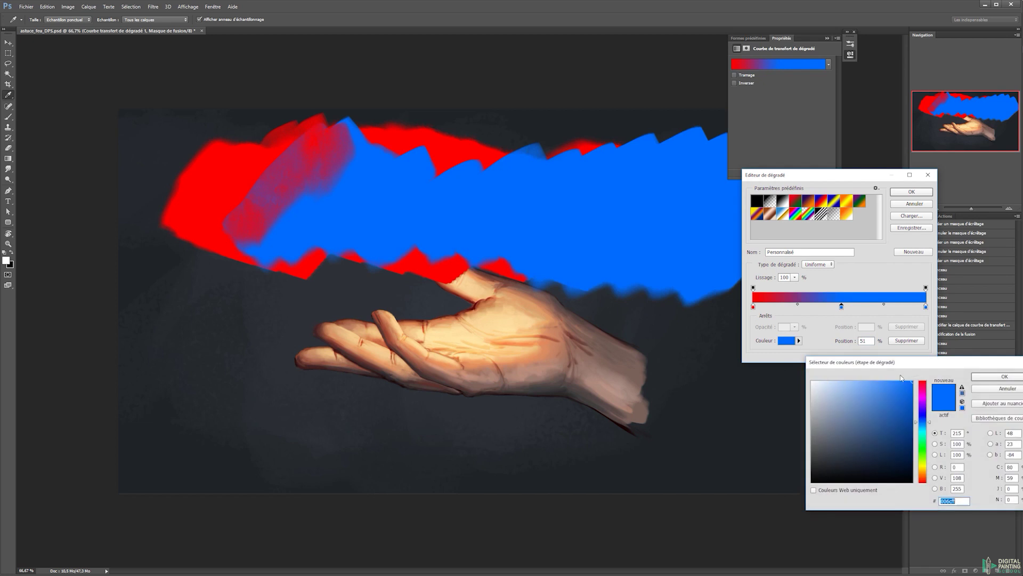
left_click_drag(924, 425, 924, 401)
left_click(883, 382)
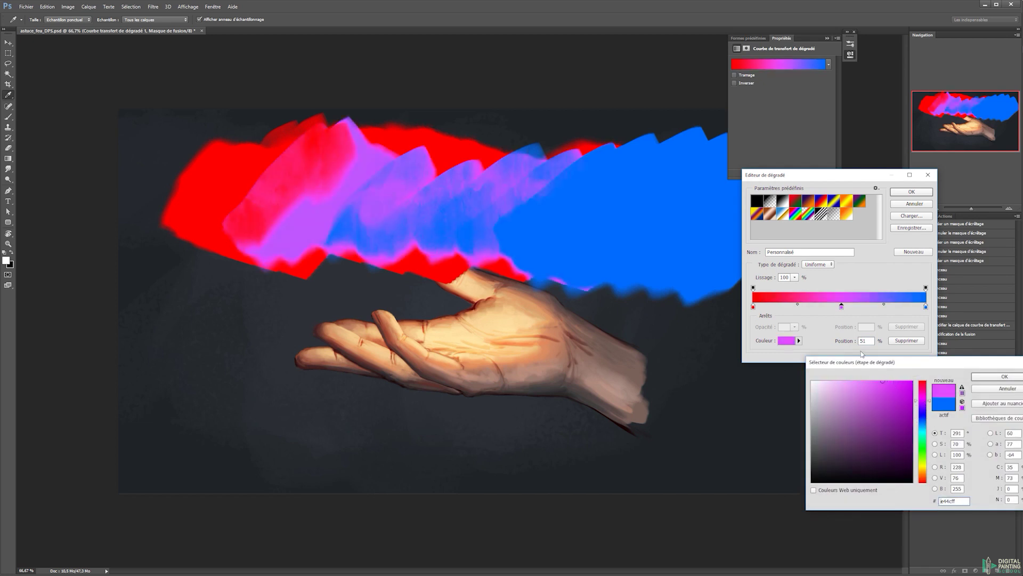
left_click(988, 377)
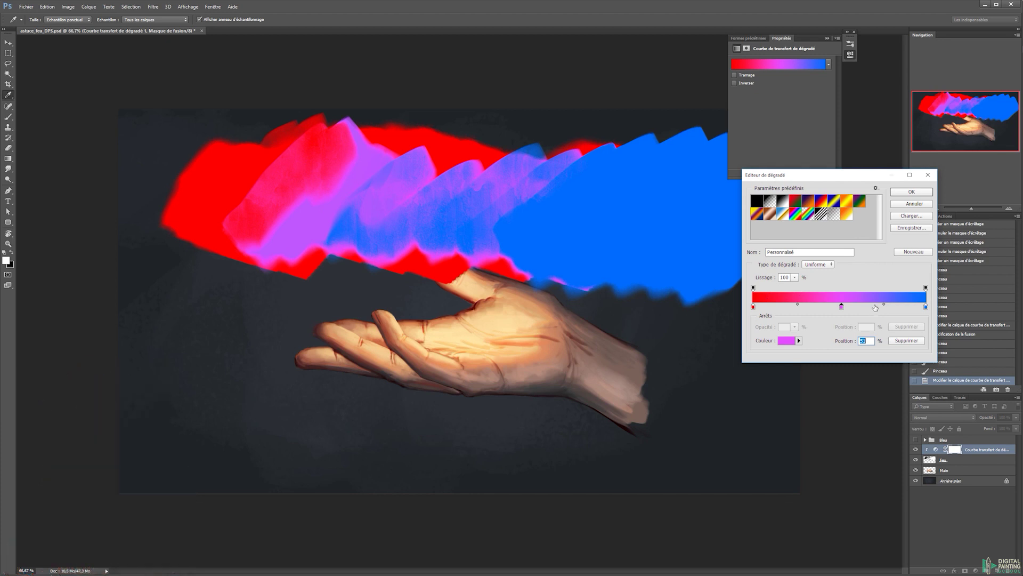
left_click(915, 203)
Reopen the gradient map's gradient for editing and load the orange-to-white Feu preset.
left_click(965, 461)
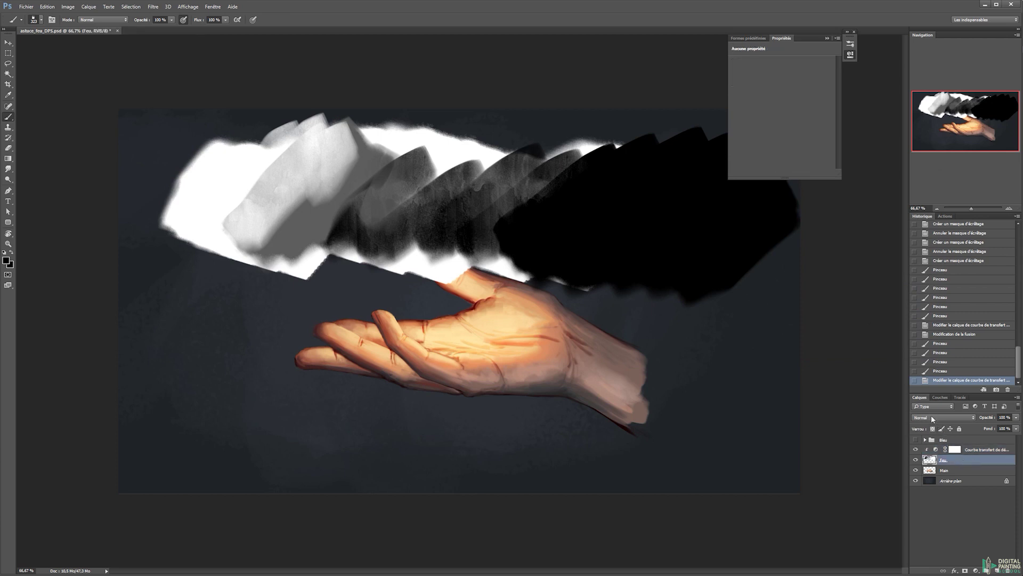
left_click(936, 451)
left_click(936, 450)
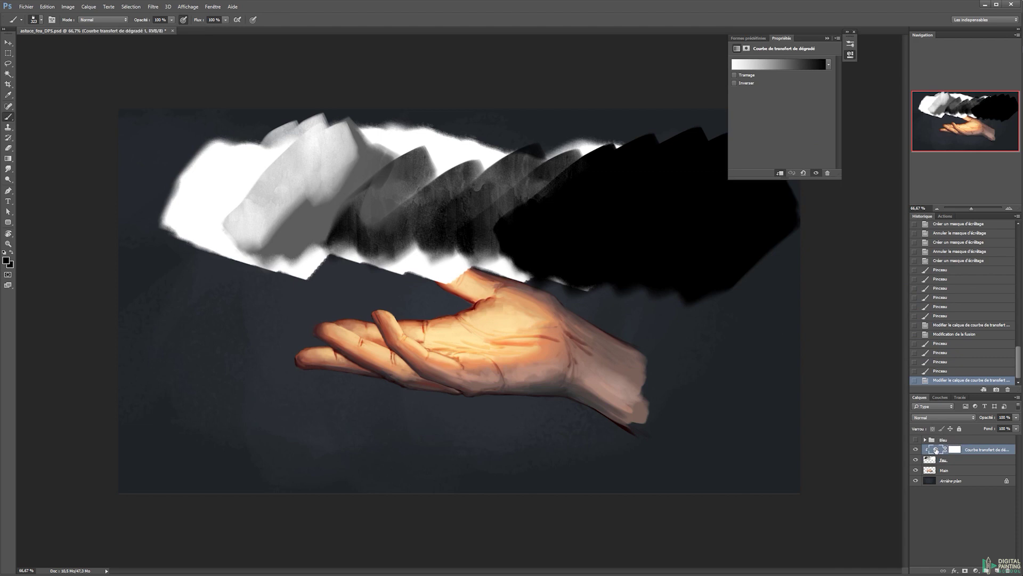
left_click(759, 65)
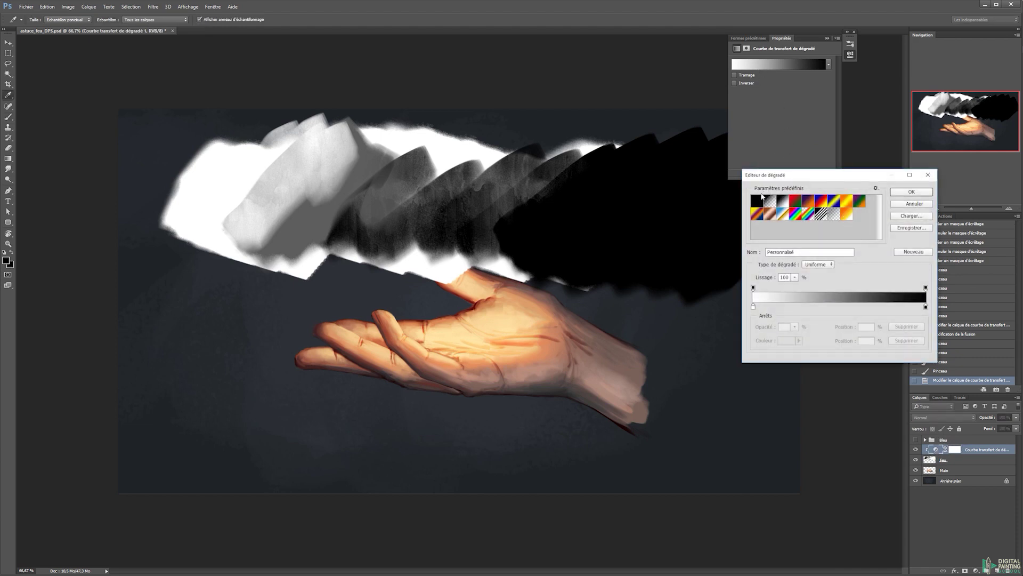
left_click(848, 215)
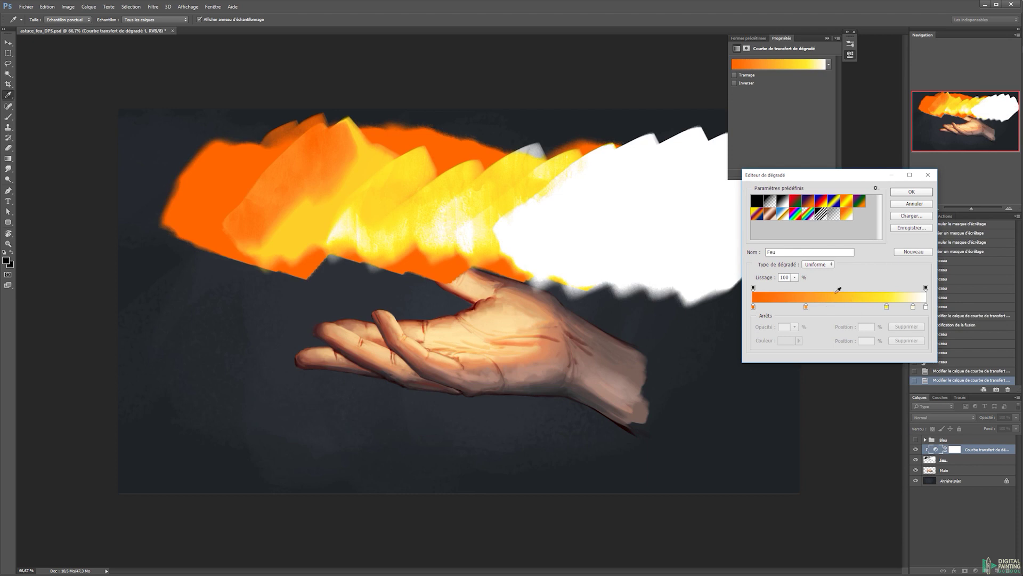
Remove the intermediate colour stops from the gradient, keeping only the orange start stop and the white end stop.
left_click_drag(805, 307, 923, 313)
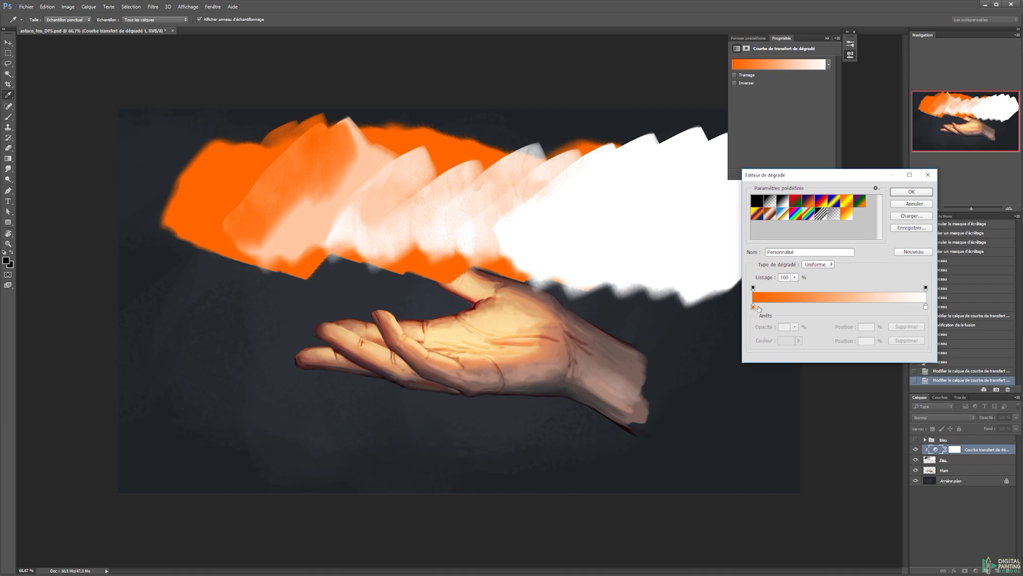
mouse_move(753, 307)
left_mouse_down()
mouse_move(813, 307)
mouse_move(815, 318)
mouse_move(803, 307)
mouse_move(746, 309)
left_mouse_up()
left_click(886, 307)
left_click_drag(885, 307, 888, 330)
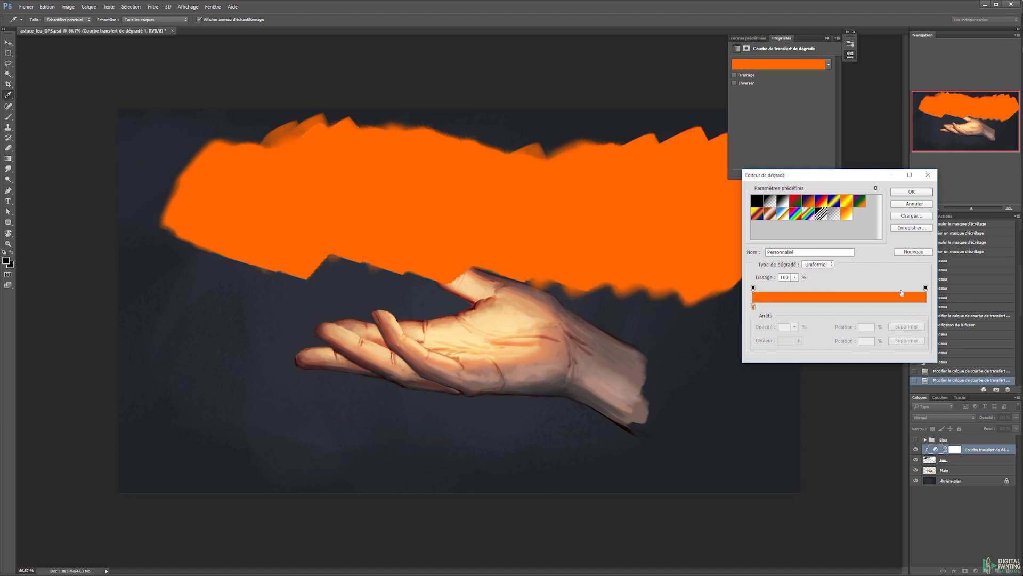
mouse_move(919, 308)
left_mouse_down()
mouse_move(923, 319)
mouse_move(926, 307)
left_mouse_up()
Open the gradient's start colour stop and keep it at fully saturated orange (#ff6600).
left_click(753, 307)
left_click(786, 340)
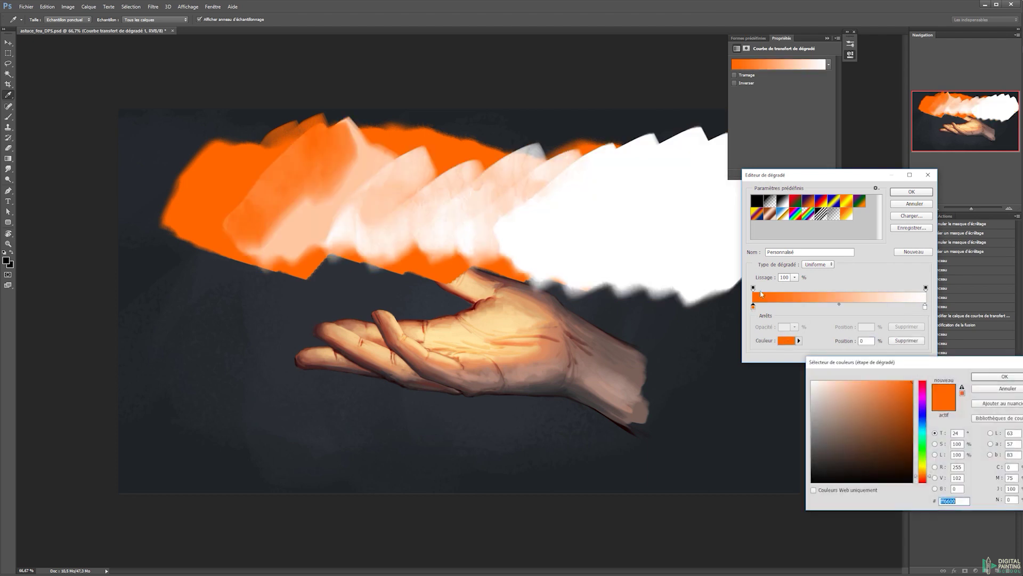
left_click(912, 382)
left_click(989, 378)
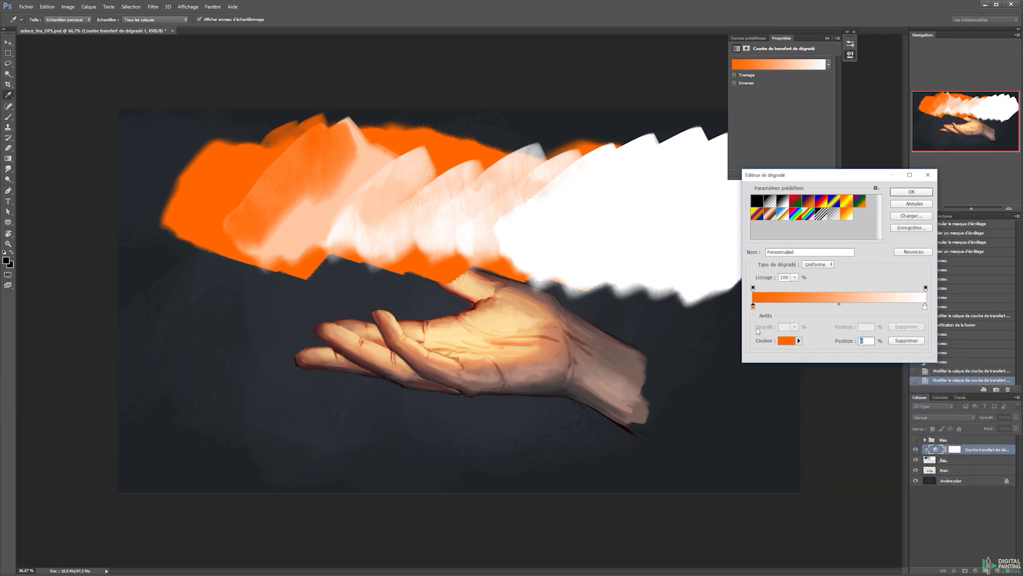
Add a colour stop at 39% of the gradient and set it to amber (#ffc000).
mouse_move(824, 307)
left_mouse_down()
mouse_move(799, 308)
mouse_move(819, 308)
left_mouse_up()
left_click(790, 340)
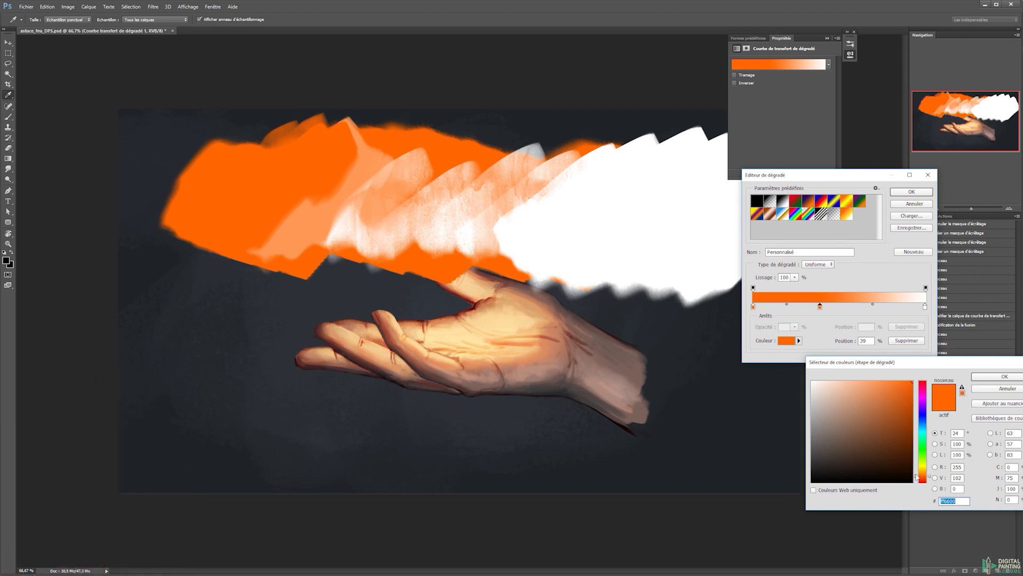
left_click_drag(923, 477, 923, 470)
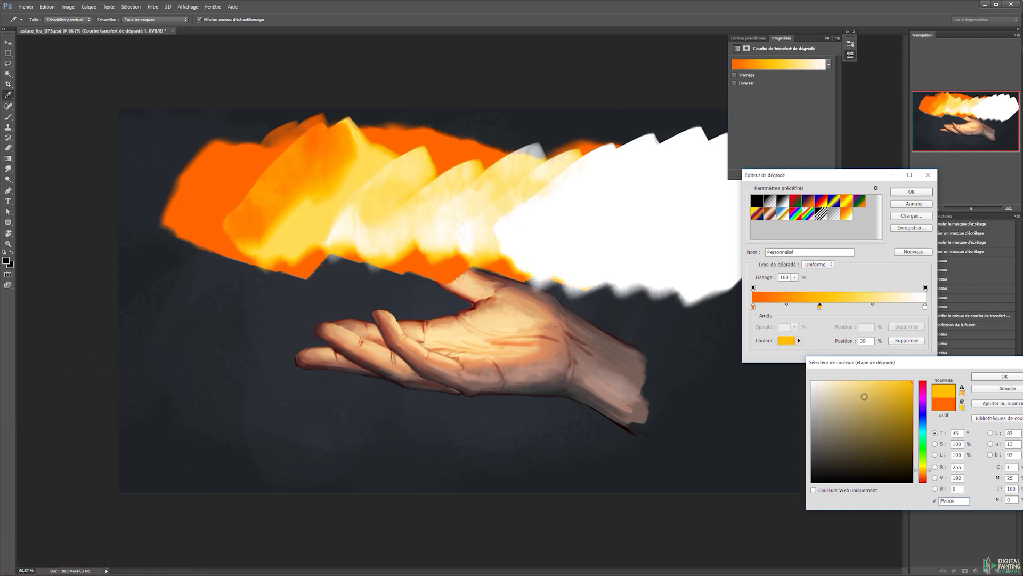
left_click(989, 376)
Add a colour stop at 71% of the gradient and set it to light yellow (#ffe763).
left_click(876, 307)
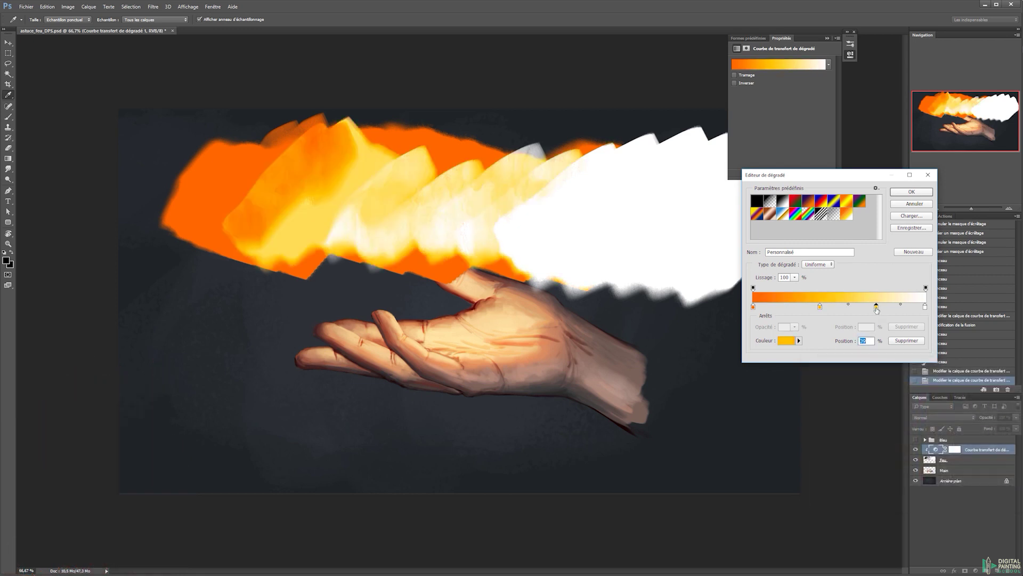
left_click(787, 341)
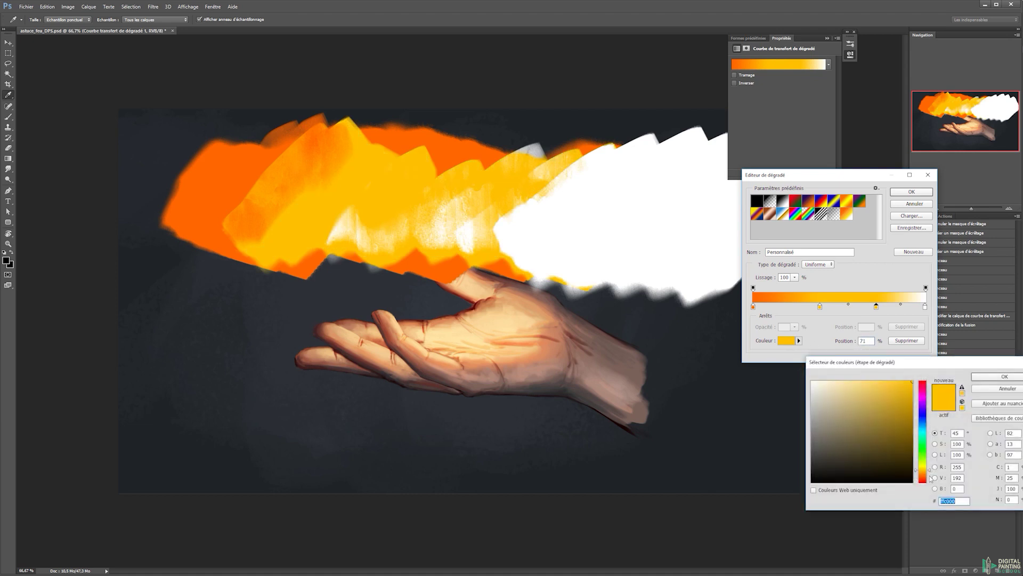
left_click(926, 468)
left_click(873, 382)
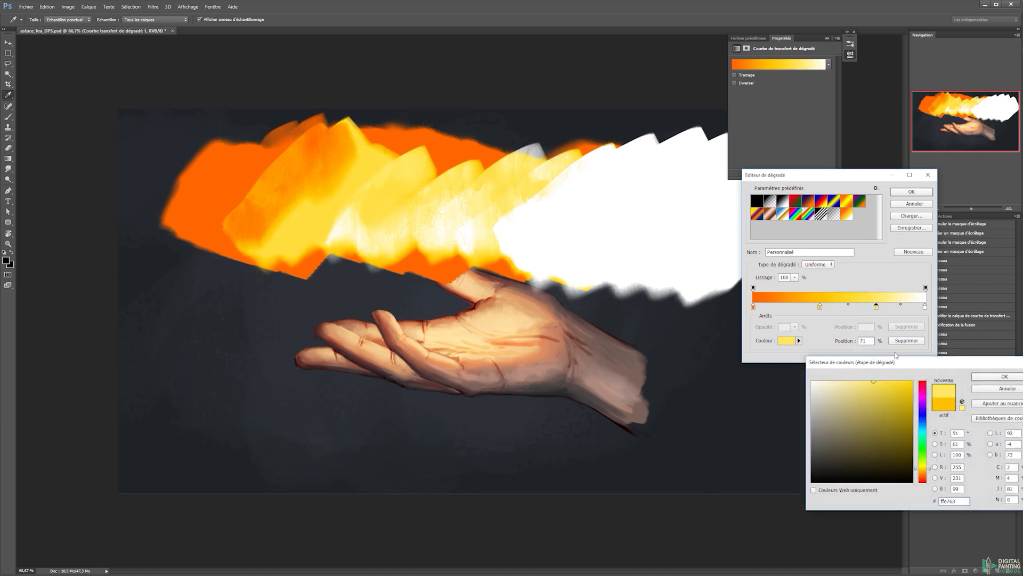
left_click(989, 376)
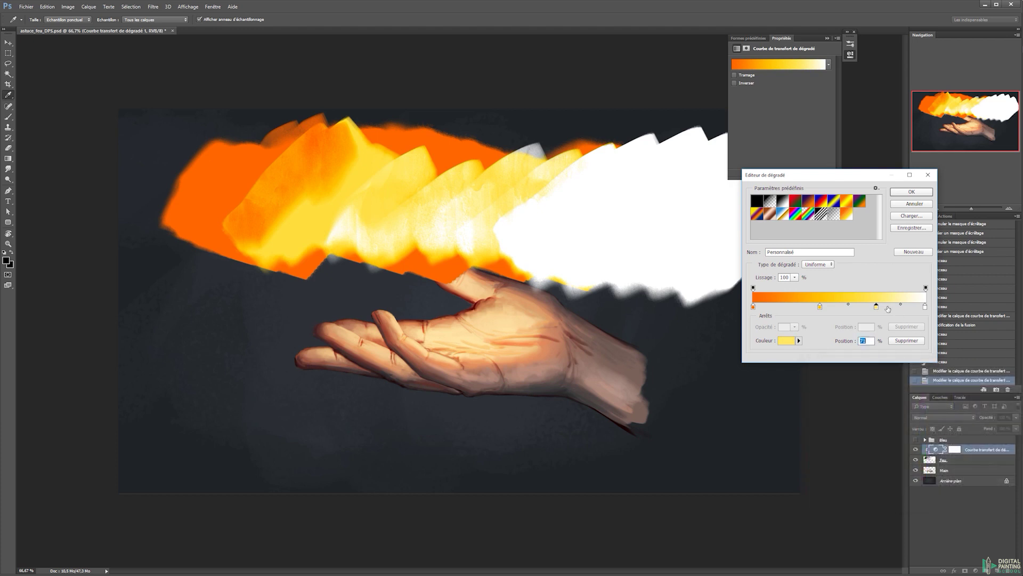
Shift the amber stop slightly towards the white end and reposition the light yellow stop at 83%.
left_click_drag(890, 309, 909, 309)
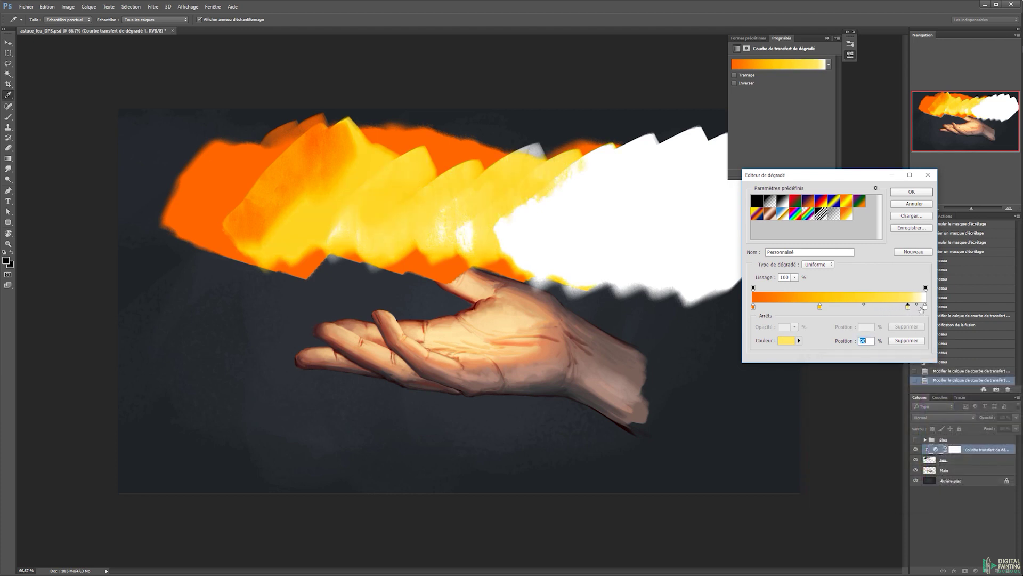
left_click_drag(820, 308, 832, 309)
left_click_drag(909, 308, 897, 308)
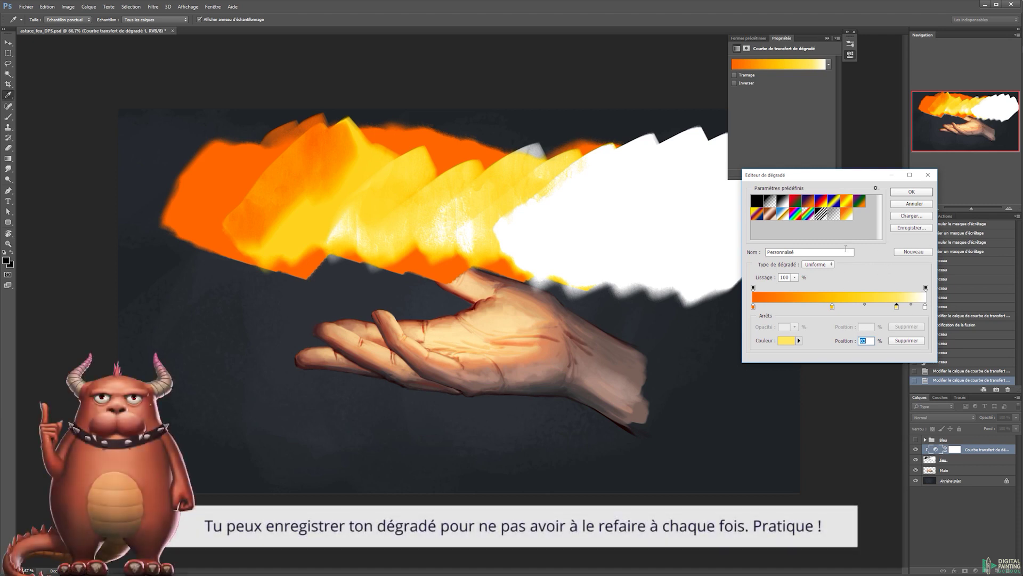
Save the gradient as a new preset named "Feu 2" and apply it to the gradient map.
double_click(825, 252)
type("Feu 2")
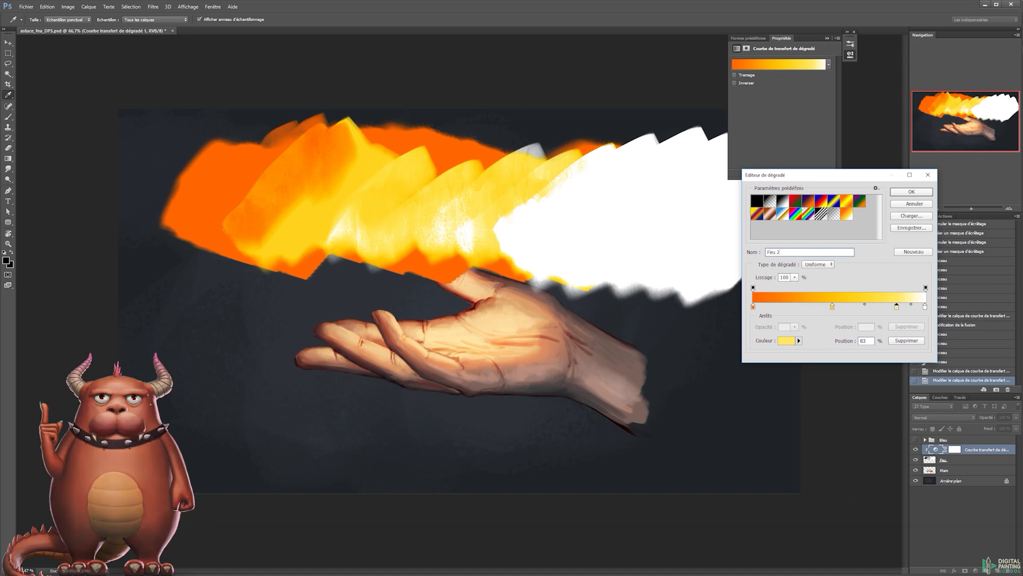
left_click(916, 253)
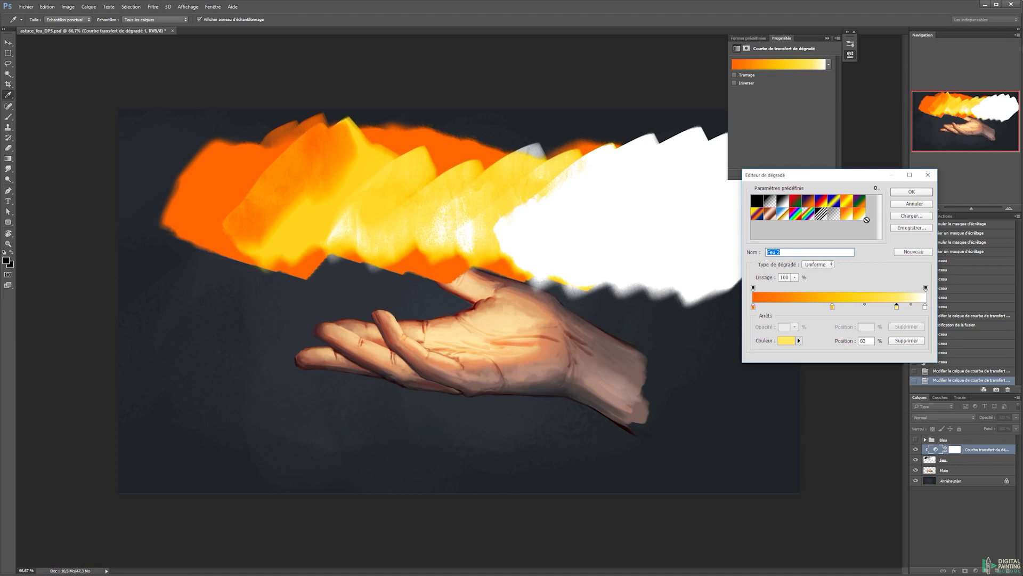
left_click(905, 200)
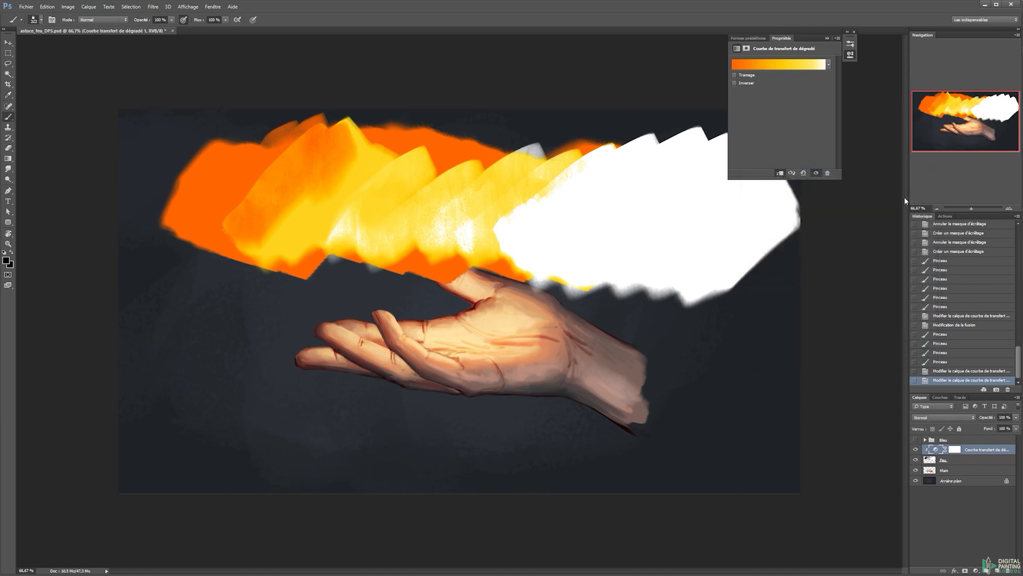
Select the Feu layer, reset the painting colours to default, and erase all the test strokes above the hand.
left_click(967, 463)
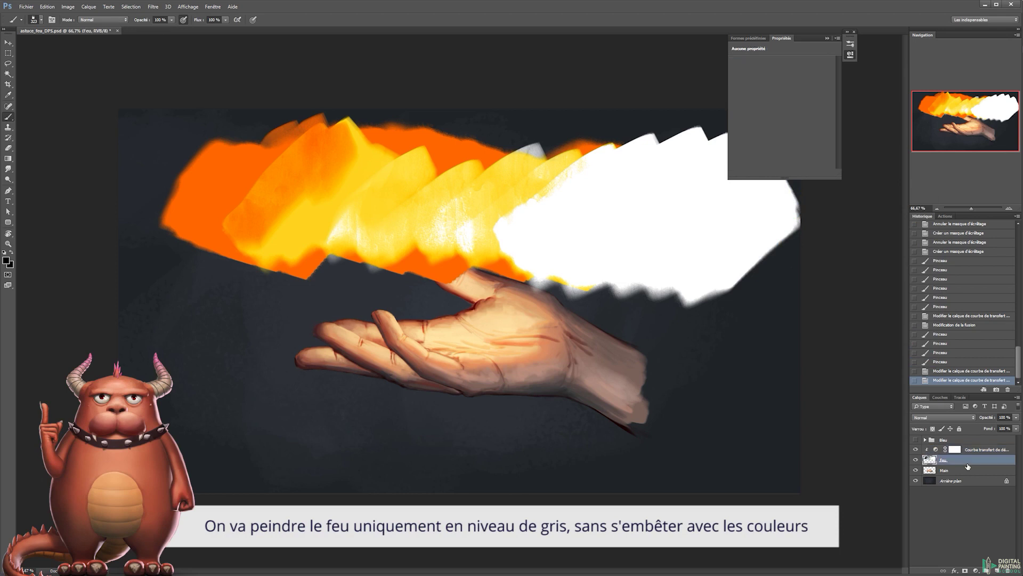
key("d")
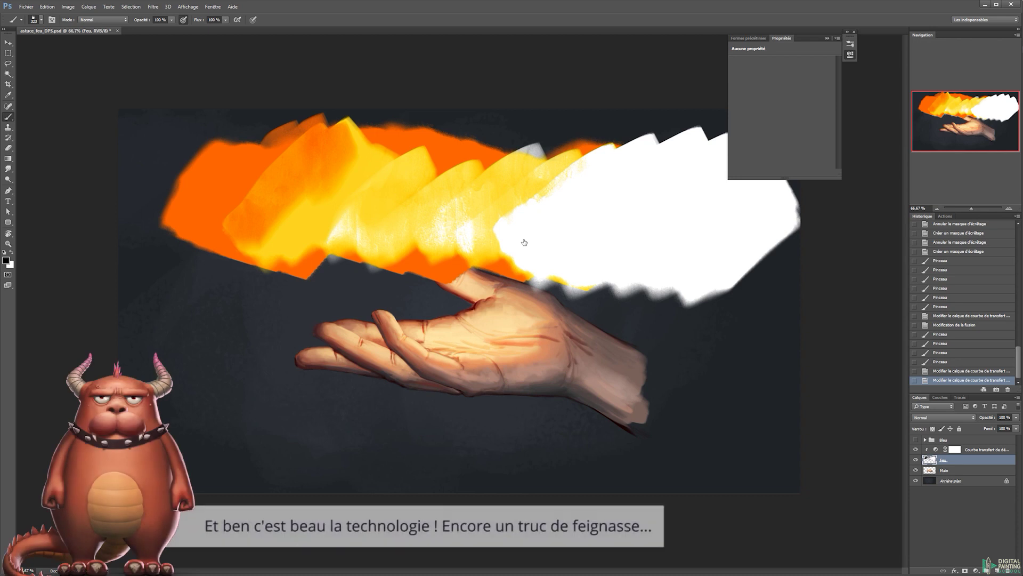
key("e")
mouse_move(112, 135)
left_mouse_down()
mouse_move(280, 187)
mouse_move(613, 119)
mouse_move(648, 319)
mouse_move(823, 229)
mouse_move(884, 136)
mouse_move(792, 206)
mouse_move(793, 229)
mouse_move(669, 146)
left_mouse_up()
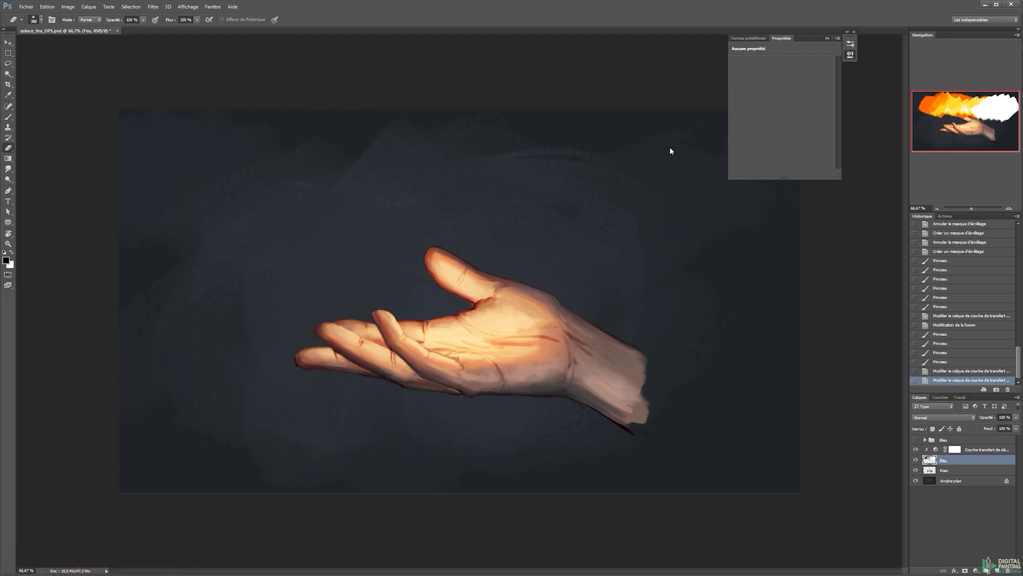
Paint a wide black band above the hand on the Feu layer with a large soft round brush.
key("b")
left_click(6, 260)
key("Return")
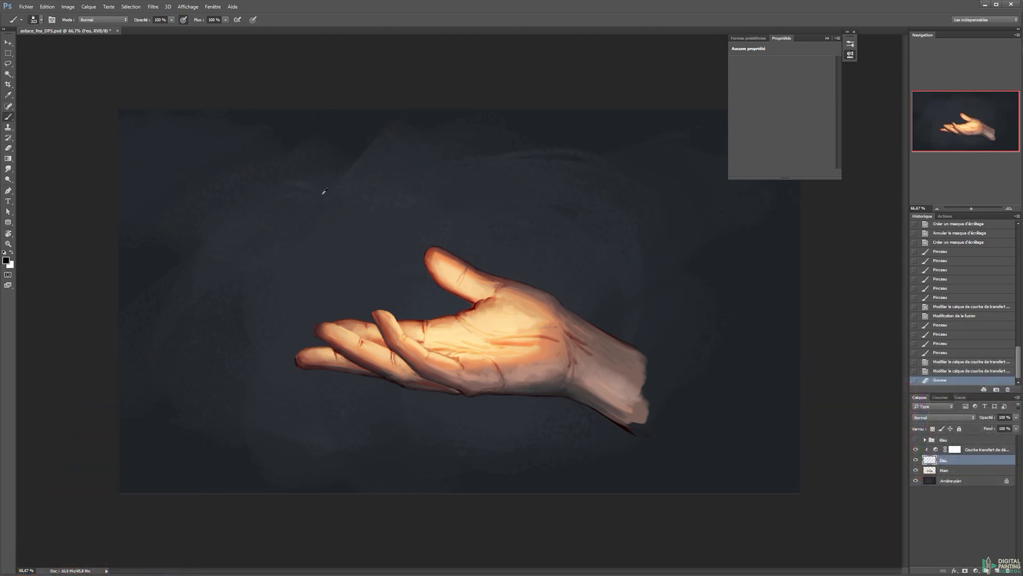
right_click(425, 247)
mouse_move(291, 229)
left_mouse_down()
mouse_move(302, 162)
mouse_move(429, 159)
mouse_move(506, 199)
mouse_move(454, 199)
mouse_move(606, 209)
left_mouse_up()
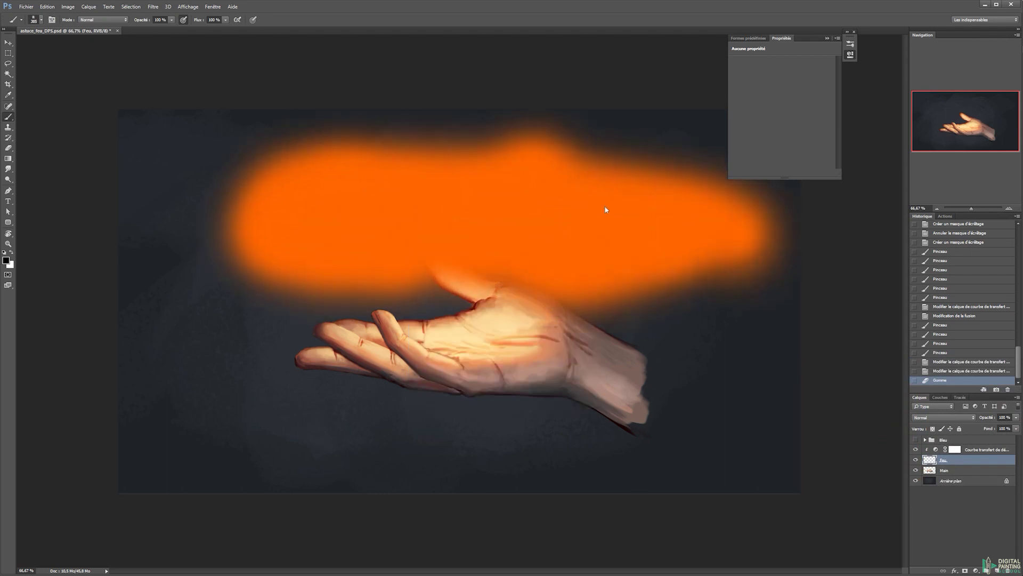
Build soft lighter tones up to white across the band on the Feu layer, and add a faint black stroke at its dark end.
key("x")
left_click_drag(368, 191, 392, 134)
mouse_move(420, 176)
left_mouse_down()
mouse_move(505, 137)
mouse_move(441, 229)
mouse_move(544, 159)
mouse_move(586, 156)
mouse_move(549, 223)
mouse_move(681, 154)
mouse_move(668, 199)
mouse_move(552, 195)
left_mouse_up()
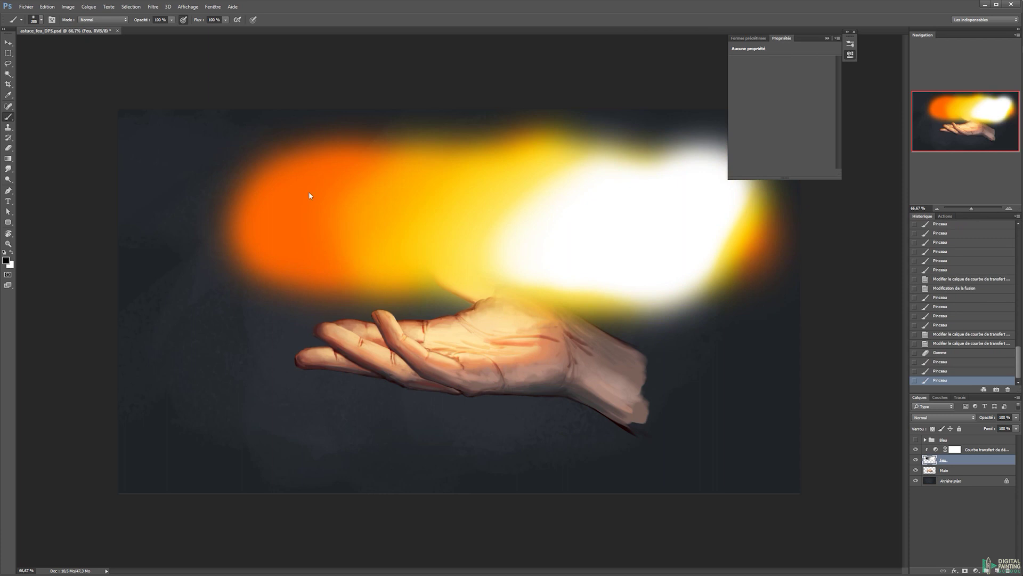
left_click_drag(309, 196, 206, 217)
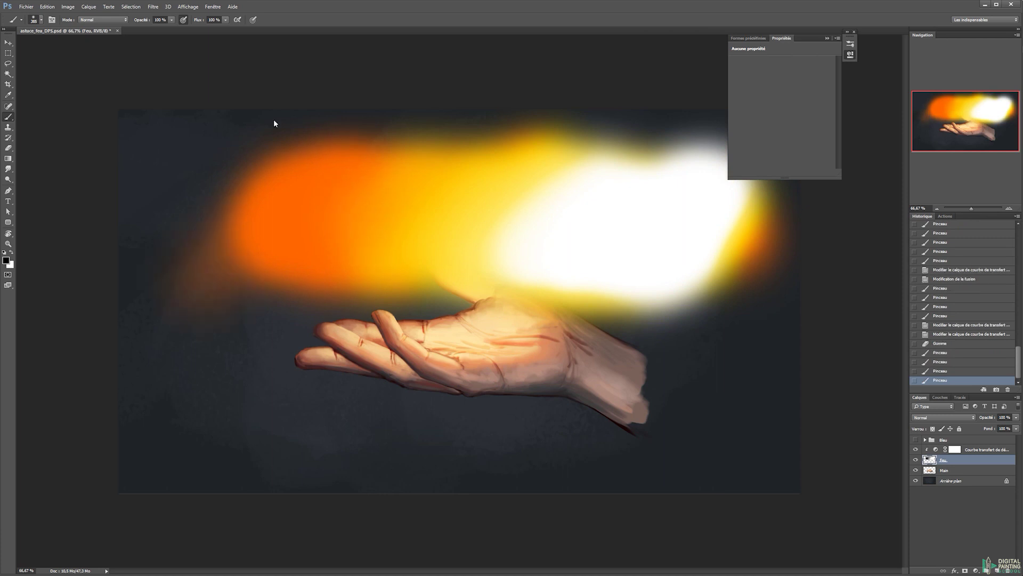
Erase the whole colour band above the hand from the Feu layer and set the layer's blend mode to Superposition.
key("e")
mouse_move(495, 193)
left_mouse_down()
mouse_move(560, 223)
mouse_move(272, 262)
mouse_move(319, 167)
mouse_move(711, 341)
left_mouse_up()
key("b")
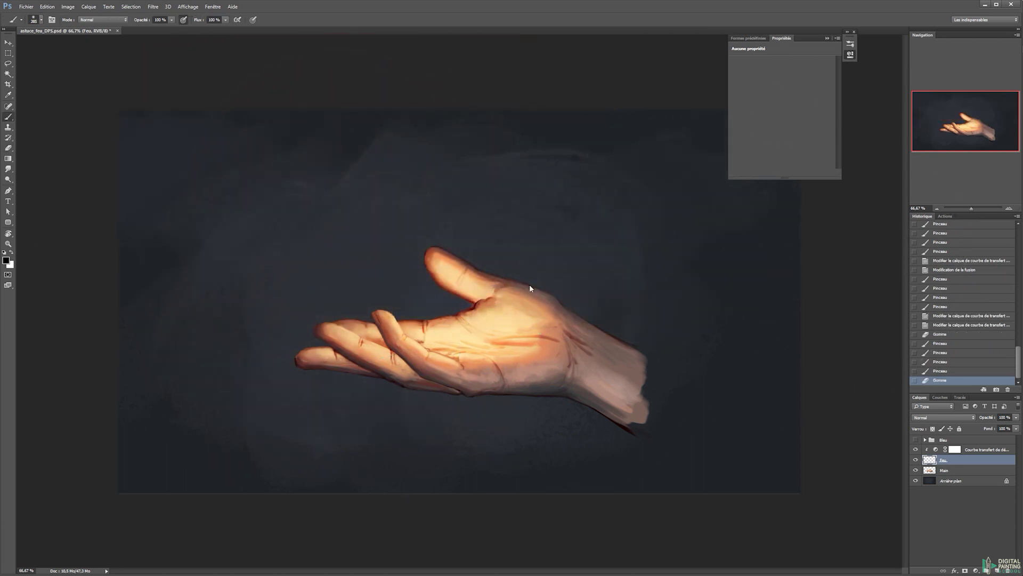
left_click(942, 416)
left_click(946, 475)
left_click_drag(852, 421, 832, 379)
Choose the Sampled Brush 6 12 brush preset and erase the stray orange stroke at the right edge of the canvas.
right_click(432, 213)
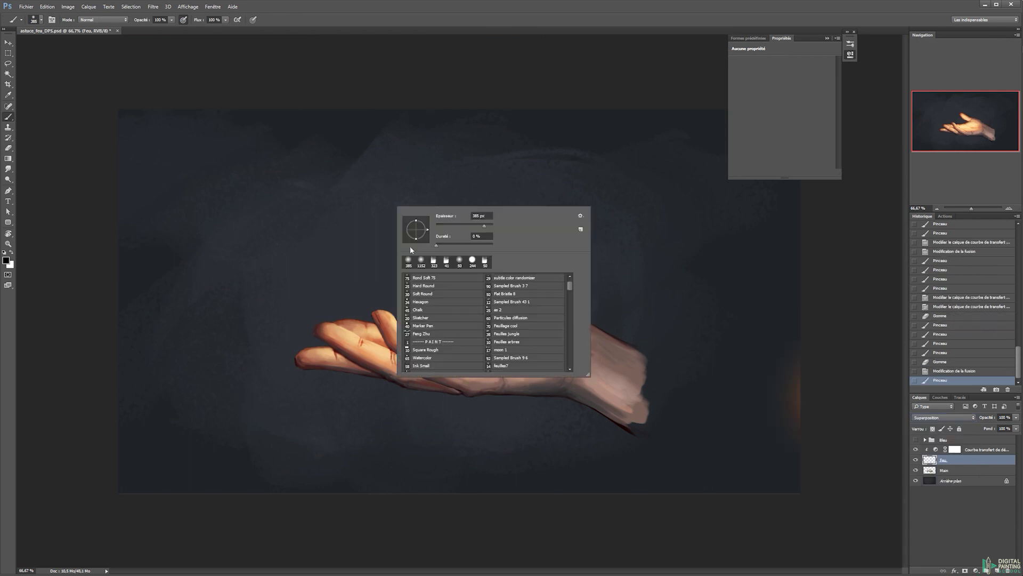
left_click_drag(570, 286, 590, 377)
left_click(525, 352)
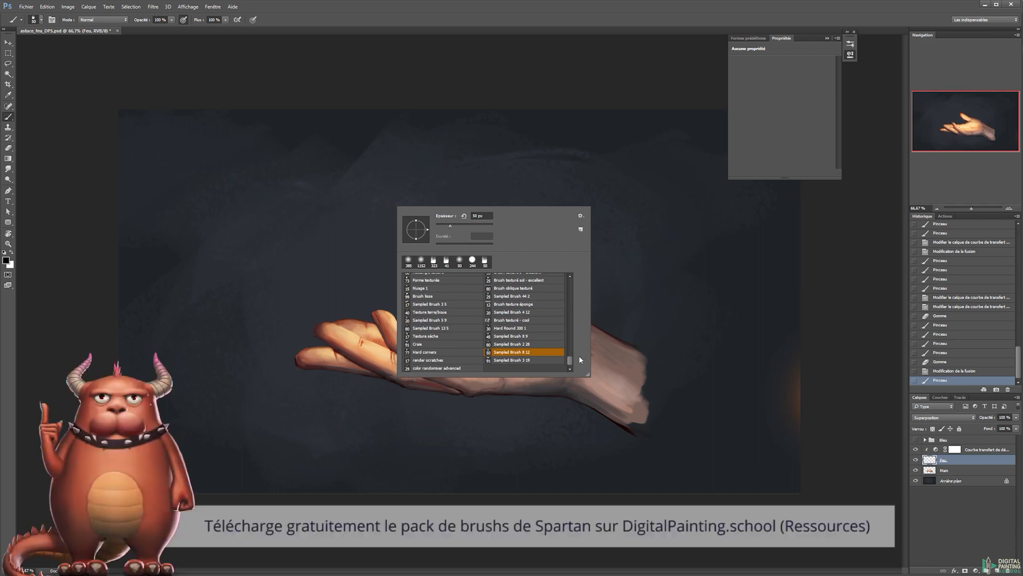
left_click_drag(570, 361, 571, 278)
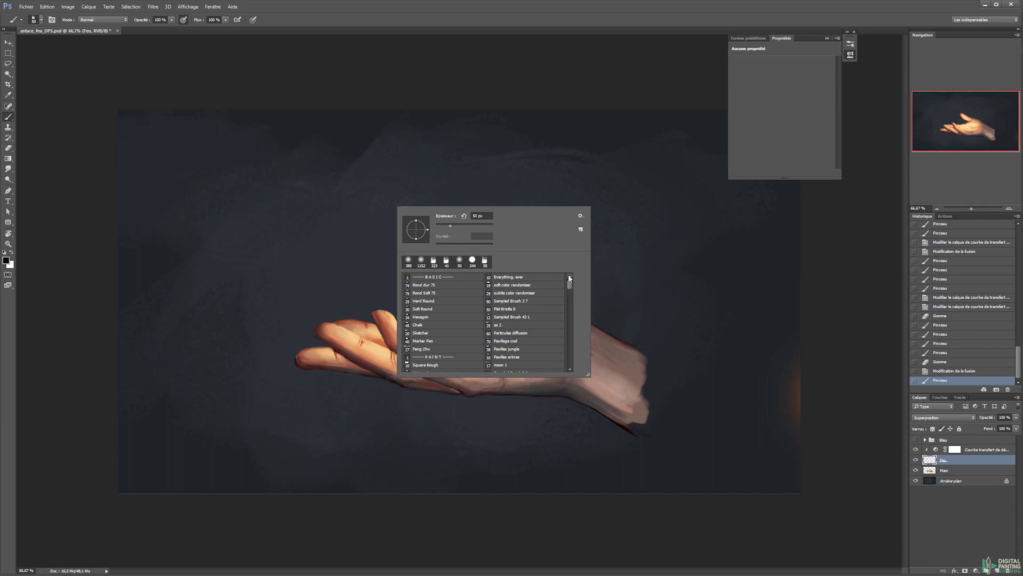
left_click(478, 2)
key("alt")
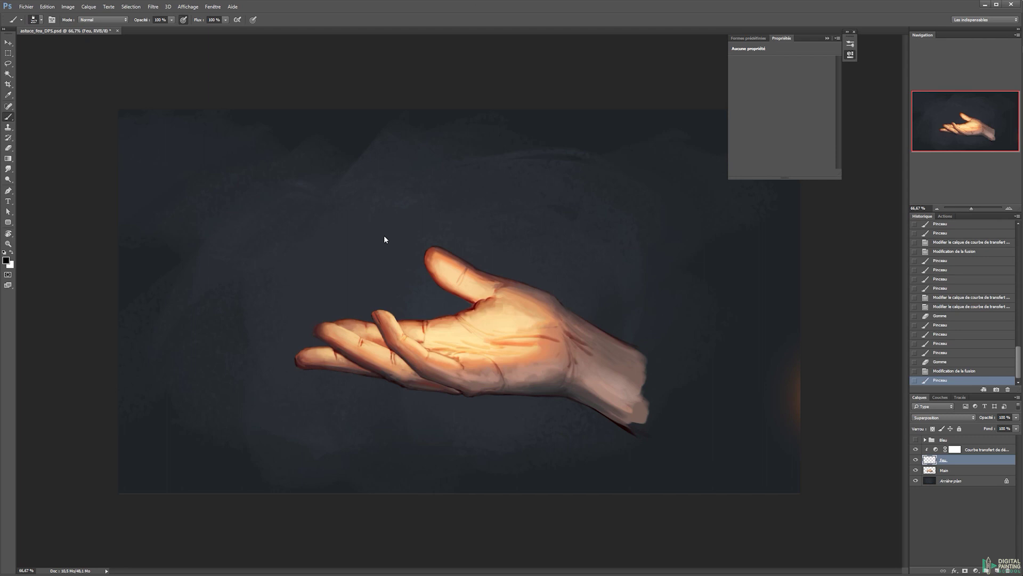
left_click_drag(800, 365, 745, 389)
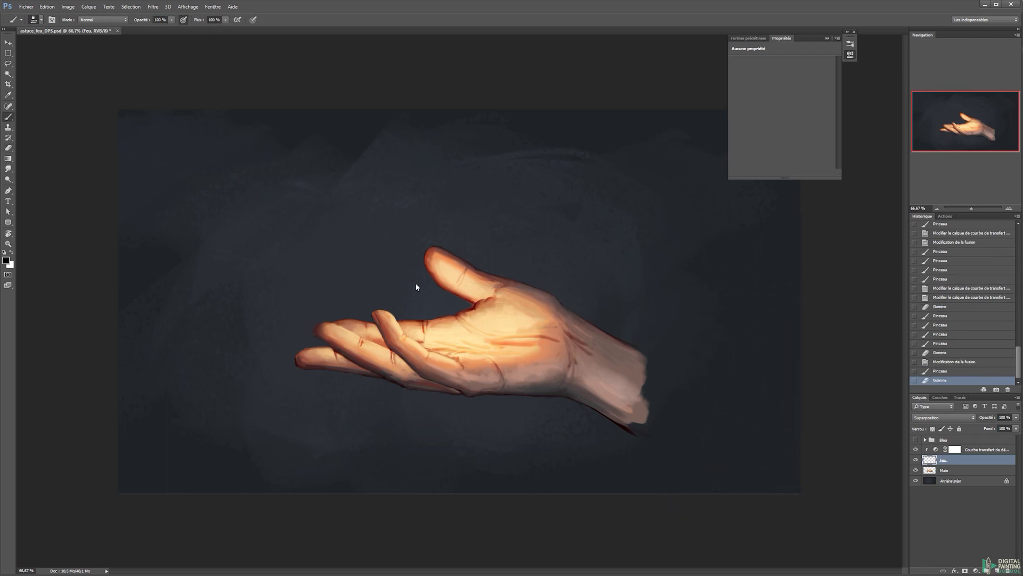
Paint the flame's base in black over the palm on the Feu layer and extend its body upward with a smaller brush.
left_click_drag(246, 268, 233, 269)
mouse_move(446, 275)
left_mouse_down()
mouse_move(441, 304)
mouse_move(460, 326)
mouse_move(458, 298)
mouse_move(446, 313)
mouse_move(466, 316)
mouse_move(483, 300)
mouse_move(484, 309)
mouse_move(480, 248)
mouse_move(482, 298)
left_mouse_up()
key("bracketleft")
mouse_move(476, 339)
left_mouse_down()
mouse_move(505, 296)
mouse_move(498, 312)
mouse_move(496, 279)
mouse_move(509, 259)
mouse_move(482, 229)
mouse_move(457, 236)
mouse_move(457, 211)
mouse_move(437, 228)
mouse_move(472, 227)
mouse_move(469, 192)
left_mouse_up()
key("bracketleft")
key("bracketleft")
key("bracketleft")
key("bracketleft")
key("bracketleft")
Narrow the upper flame and paint a thin curved tongue rising to a pointed tip, undoing strokes that do not fit.
key("e")
right_click(462, 228)
left_click(440, 217)
key("b")
mouse_move(471, 229)
left_mouse_down()
mouse_move(468, 155)
mouse_move(479, 236)
mouse_move(481, 222)
left_mouse_up()
key("ctrl+z")
mouse_move(471, 198)
left_mouse_down()
mouse_move(471, 177)
mouse_move(470, 197)
left_mouse_up()
left_click_drag(462, 149, 470, 198)
key("ctrl+z")
left_click_drag(464, 150, 469, 176)
left_click_drag(462, 145, 468, 160)
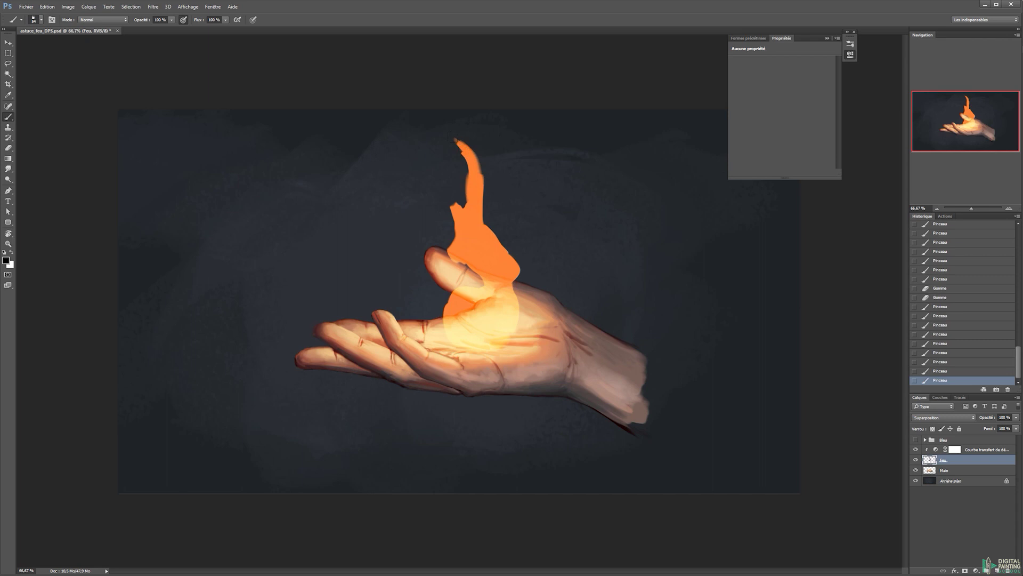
Refine the flame's silhouette by alternately erasing its left side and repainting its lower body down to the palm.
key("e")
mouse_move(441, 231)
left_mouse_down()
mouse_move(437, 264)
mouse_move(476, 268)
left_mouse_up()
key("b")
mouse_move(475, 268)
left_mouse_down()
mouse_move(476, 313)
mouse_move(491, 291)
mouse_move(523, 294)
mouse_move(512, 325)
mouse_move(478, 235)
mouse_move(467, 154)
mouse_move(509, 261)
mouse_move(472, 272)
mouse_move(448, 307)
mouse_move(521, 279)
mouse_move(508, 333)
mouse_move(494, 331)
left_mouse_up()
key("e")
key("b")
key("e")
key("b")
Move the flame slightly to the left above the palm and trim its left edge beside the small side tongue.
key("v")
key("b")
key("e")
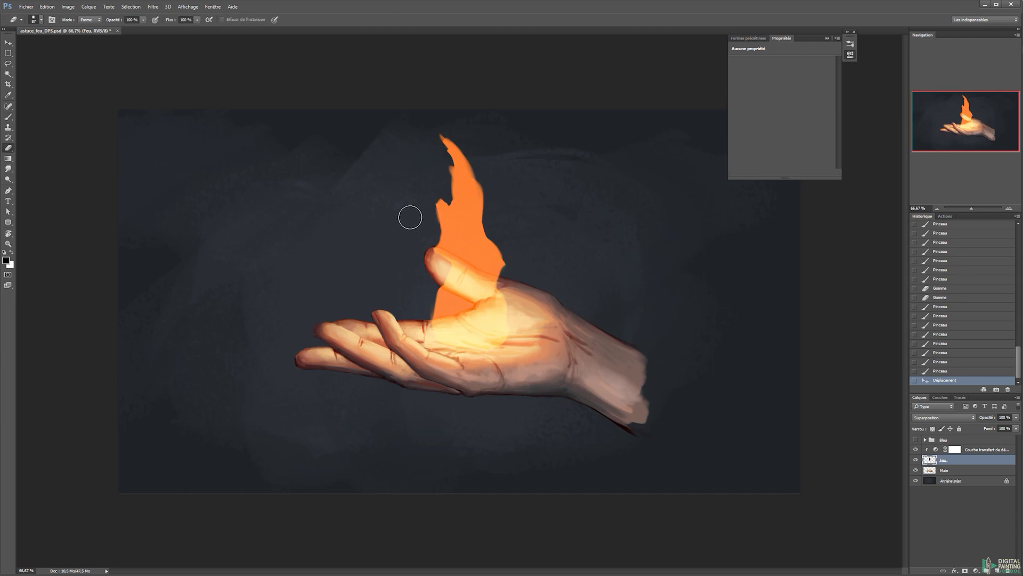
left_click_drag(424, 226, 441, 204)
key("b")
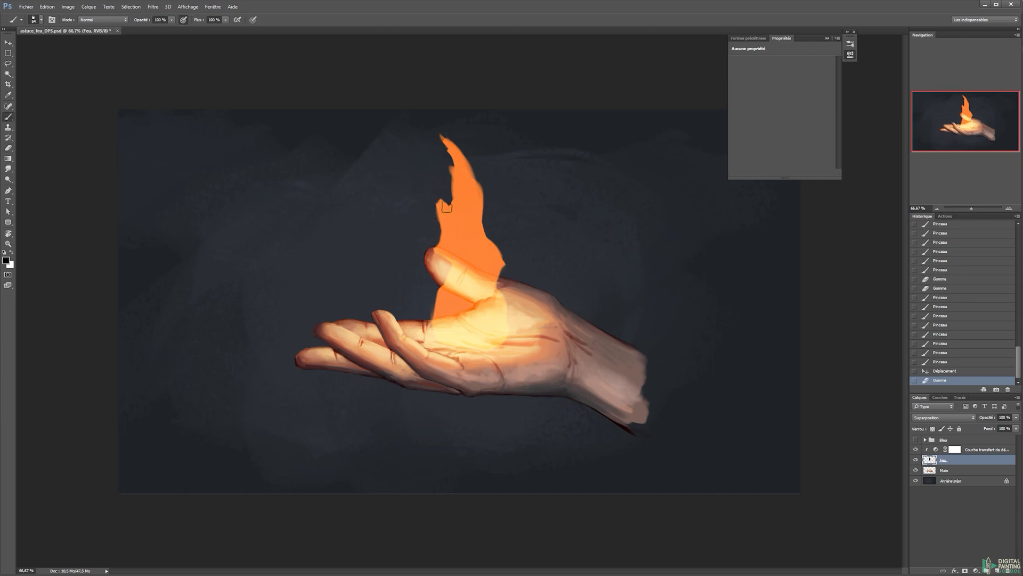
Reduce the brush size and dab black onto the small side tongue on the flame's left edge.
right_click(490, 207)
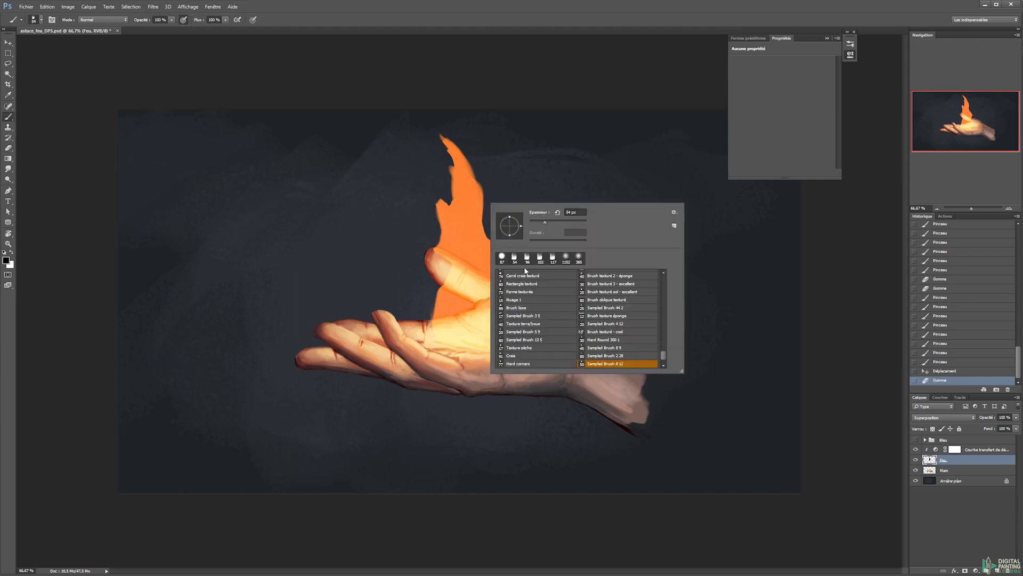
left_click_drag(543, 222, 539, 222)
key("Return")
left_click(442, 202)
left_click(442, 202)
left_click(441, 200)
left_click(439, 203)
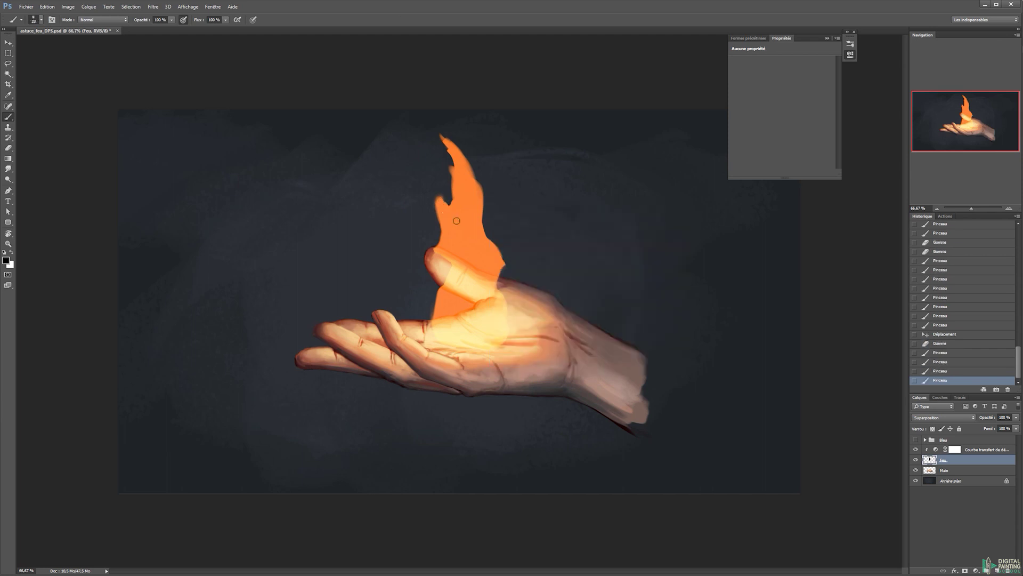
left_click(440, 202)
Reduce the brush size further and fill in the upper left edge of the flame just below its tip with small dabs.
right_click(501, 219)
left_click_drag(510, 224, 507, 224)
key("Return")
left_click(452, 187)
left_click(452, 163)
left_click(453, 156)
left_click(457, 188)
left_click(451, 158)
Shrink the eraser and trim the flame's upper left edge between the tip and the side tongue.
key("e")
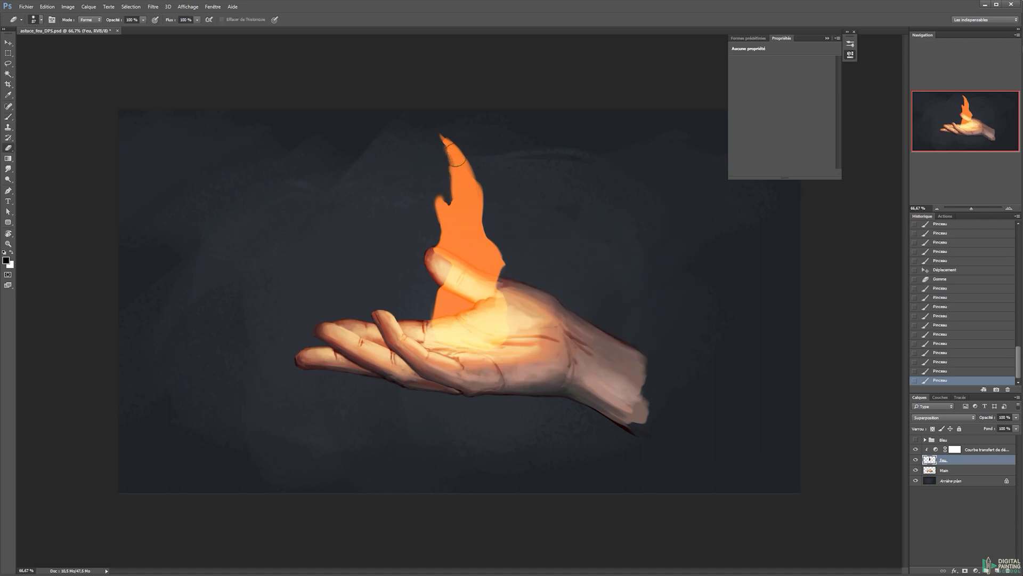
right_click(500, 183)
left_click_drag(499, 171, 497, 171)
left_click_drag(446, 149, 450, 173)
left_click_drag(449, 163, 451, 184)
mouse_move(450, 184)
left_mouse_down()
mouse_move(448, 169)
mouse_move(444, 183)
left_mouse_up()
Carve the flame's tip into a slender curve with a small eraser and trim the left edge down to the thumb.
right_click(445, 170)
left_click(486, 236)
left_click(433, 172)
mouse_move(441, 149)
left_mouse_down()
mouse_move(444, 181)
mouse_move(446, 169)
left_mouse_up()
mouse_move(457, 174)
left_mouse_down()
mouse_move(445, 176)
mouse_move(452, 195)
mouse_move(448, 165)
left_mouse_up()
left_click_drag(440, 133, 453, 212)
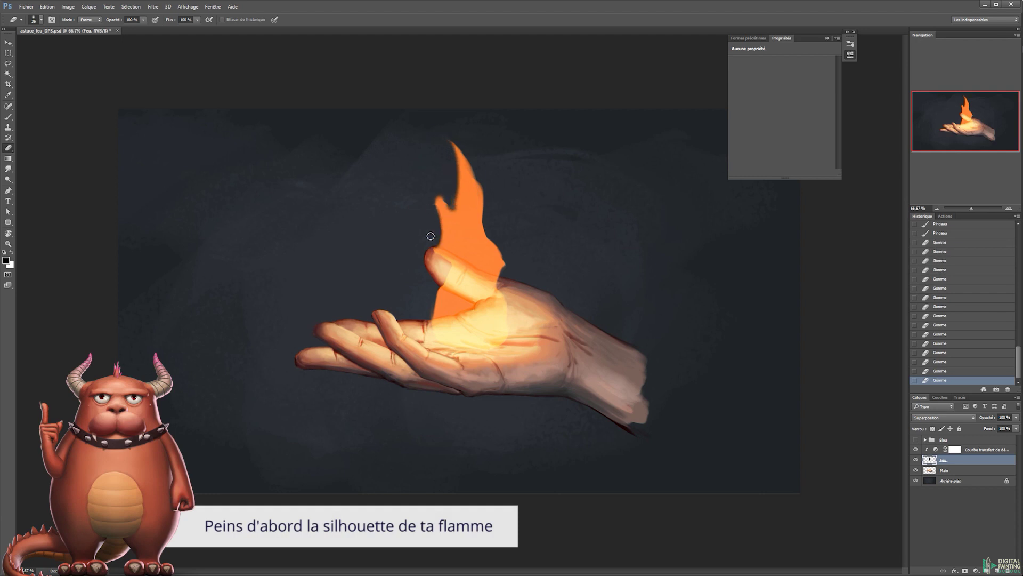
left_click_drag(435, 253, 441, 200)
Add small black brush strokes to the flame's left side and to the edge of its tip.
key("b")
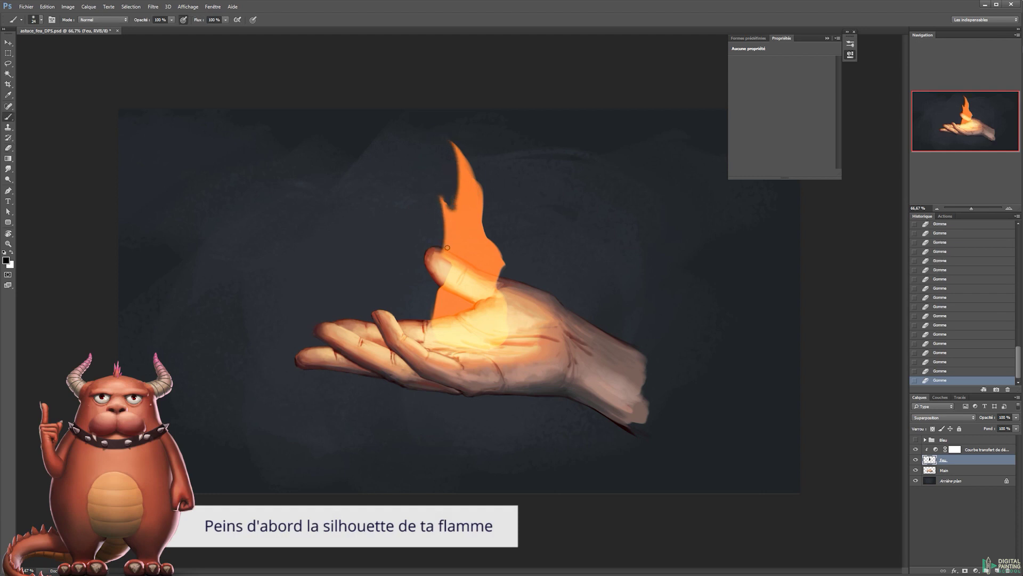
mouse_move(450, 243)
left_mouse_down()
mouse_move(442, 198)
mouse_move(450, 212)
left_mouse_up()
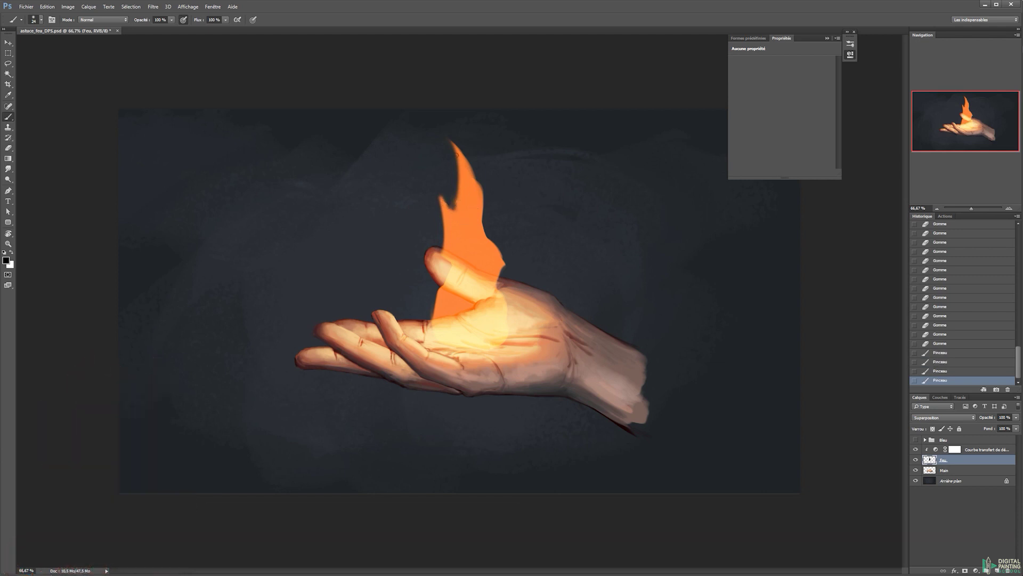
left_click_drag(471, 176, 468, 149)
mouse_move(470, 155)
left_mouse_down()
mouse_move(457, 160)
mouse_move(456, 139)
left_mouse_up()
Soften and reshape the hollow between the flame's tip and side tongue by erasing and repainting its edge.
key("e")
left_click_drag(459, 213, 451, 168)
mouse_move(452, 170)
left_mouse_down()
mouse_move(455, 203)
mouse_move(465, 177)
left_mouse_up()
key("b")
mouse_move(465, 177)
left_mouse_down()
mouse_move(454, 213)
mouse_move(450, 199)
mouse_move(461, 205)
left_mouse_up()
key("e")
key("b")
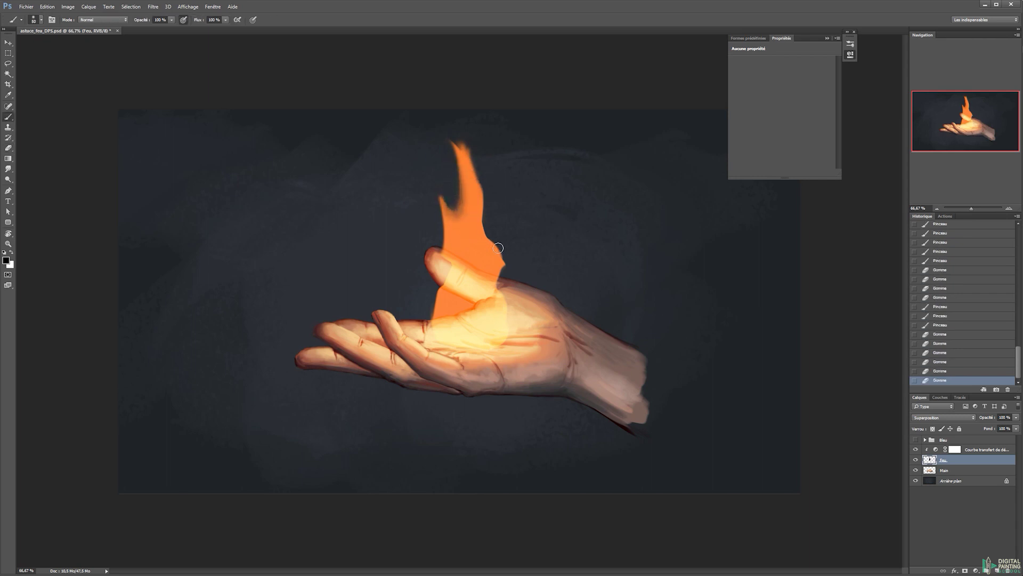
Select the Sampled Brush 6 12 brush again and lock the transparent pixels of the Feu layer.
right_click(539, 266)
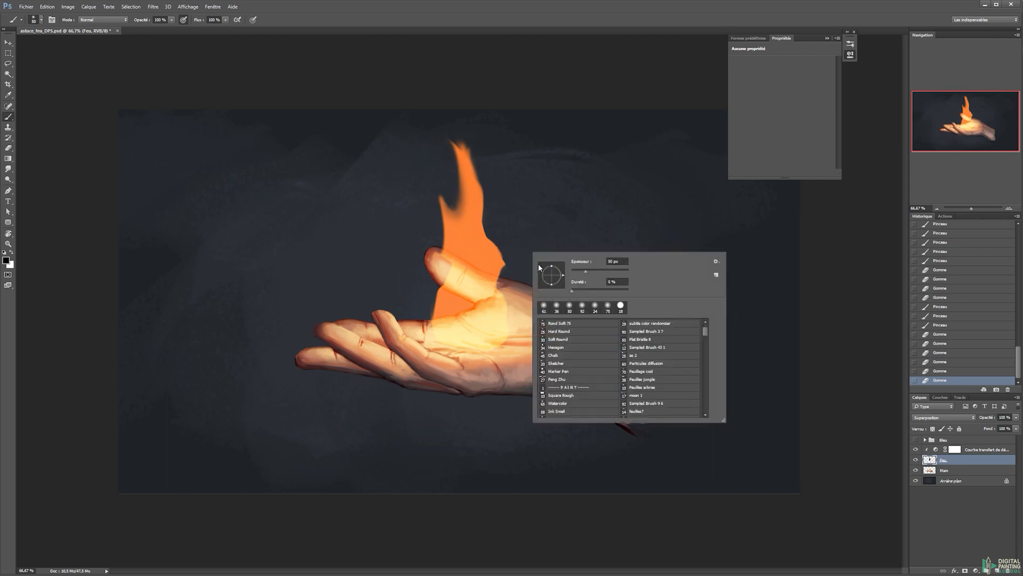
left_click_drag(715, 333, 714, 414)
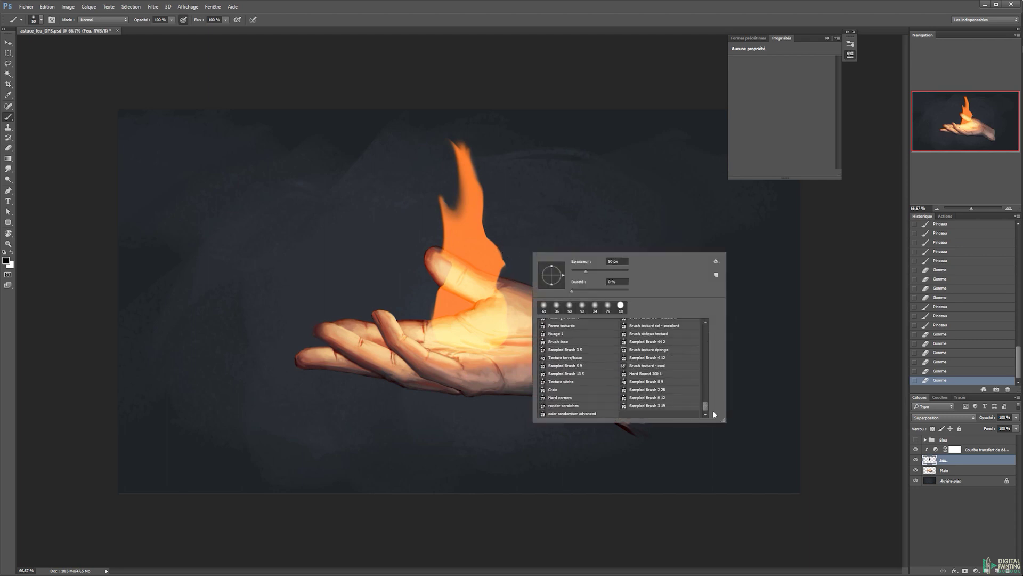
left_click(646, 397)
left_click(475, 185)
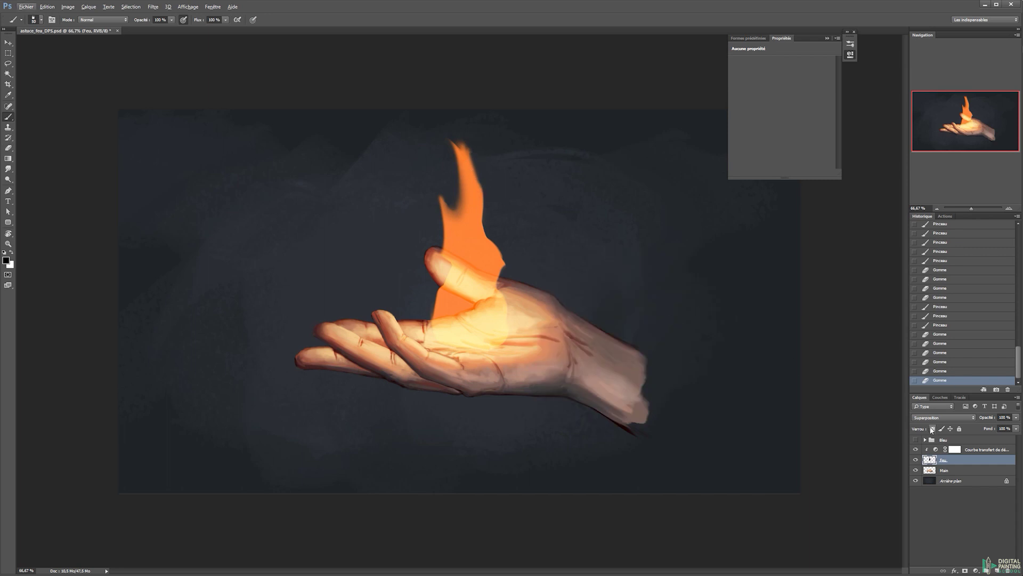
left_click(932, 429)
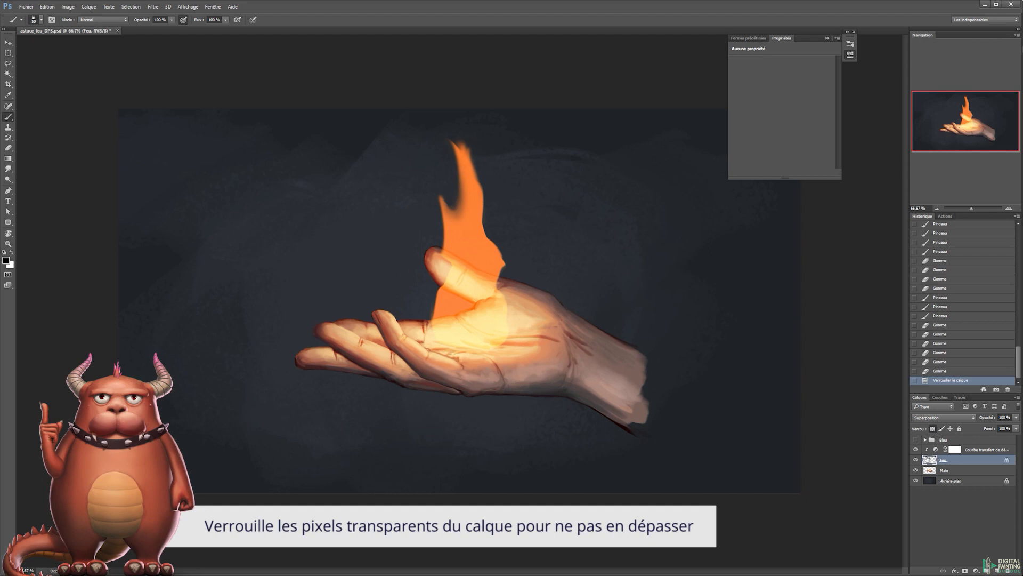
key("x")
mouse_move(617, 219)
left_mouse_down()
mouse_move(290, 357)
mouse_move(759, 219)
left_mouse_up()
key("ctrl+alt+z")
key("ctrl+alt+z")
key("x")
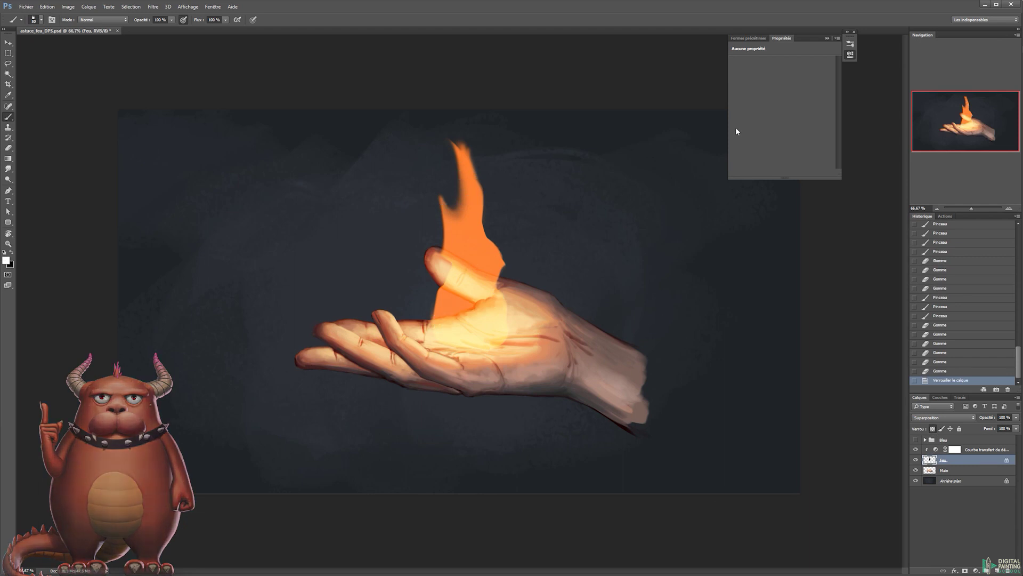
Set the foreground colour to dark grey 555555 and return to the Brush tool.
key("i")
left_click(6, 260)
type("555555")
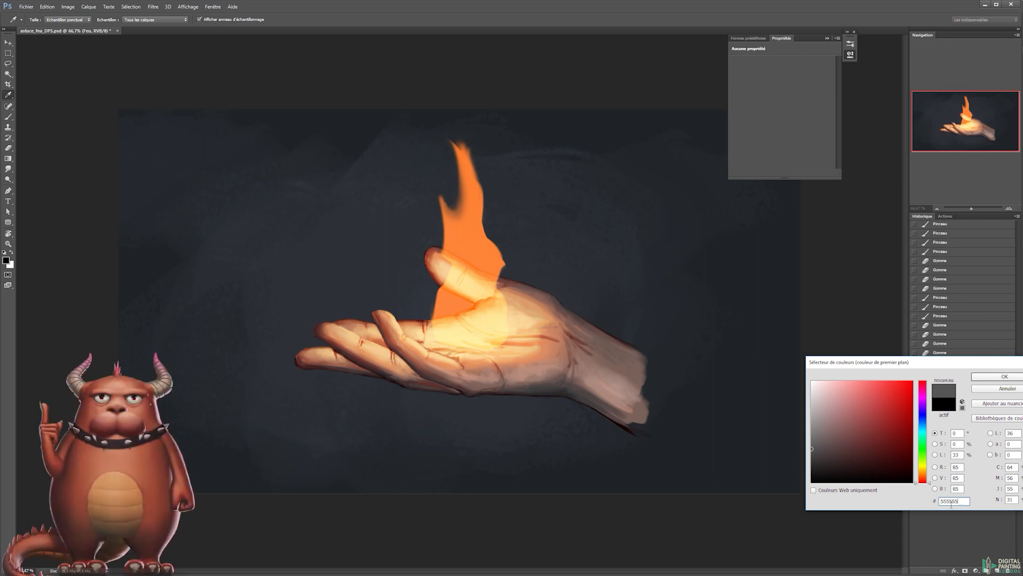
key("Return")
key("b")
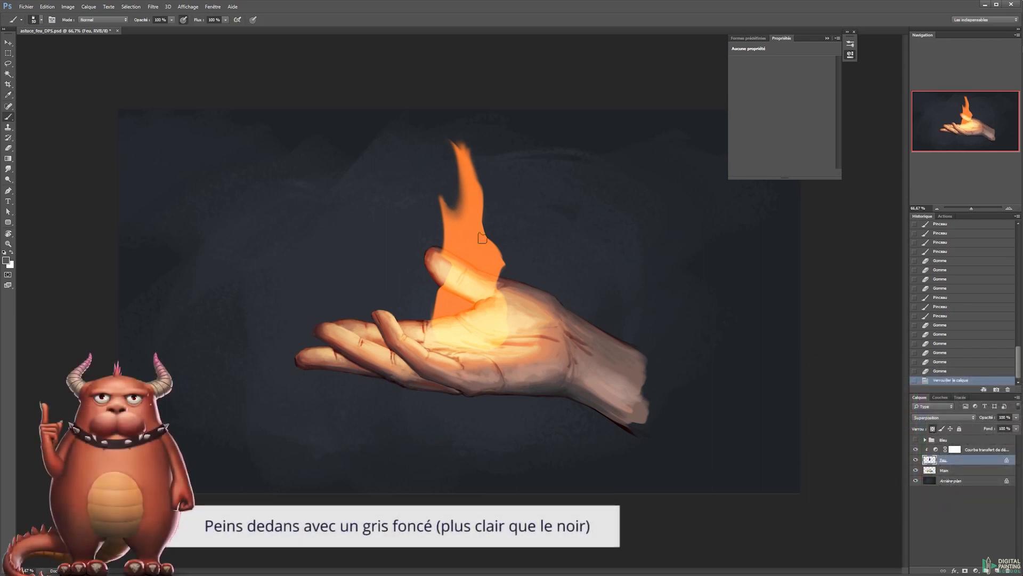
Enlarge the brush and paint dark grey strokes along the flame's lower left edge between the thumb and the palm.
mouse_move(463, 223)
left_mouse_down()
mouse_move(477, 280)
mouse_move(450, 296)
mouse_move(438, 321)
mouse_move(469, 305)
mouse_move(484, 338)
left_mouse_up()
key("ctrl+z")
key("bracketright")
key("bracketright")
key("bracketright")
key("bracketright")
key("bracketright")
key("bracketright")
left_click_drag(451, 316, 444, 301)
mouse_move(445, 292)
left_mouse_down()
mouse_move(437, 319)
mouse_move(457, 307)
left_mouse_up()
left_click_drag(450, 271, 433, 321)
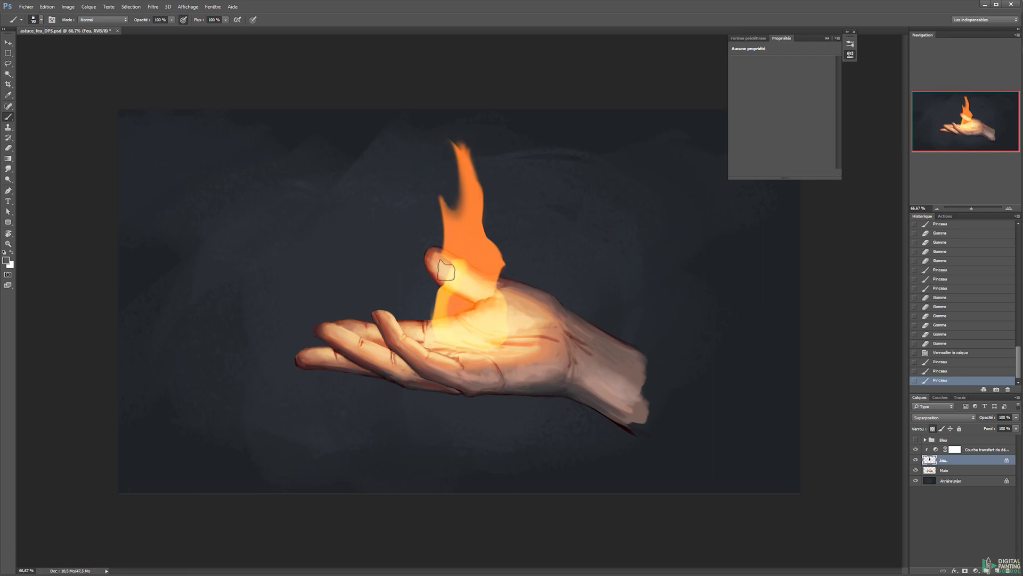
Paint dark grey strokes up the flame's left tongue, down its right edge and through its middle.
left_click_drag(461, 273, 437, 210)
mouse_move(436, 208)
left_mouse_down()
mouse_move(440, 259)
mouse_move(438, 235)
mouse_move(460, 262)
mouse_move(449, 279)
left_mouse_up()
mouse_move(475, 151)
left_mouse_down()
mouse_move(478, 225)
mouse_move(486, 212)
left_mouse_up()
mouse_move(486, 155)
left_mouse_down()
mouse_move(493, 229)
mouse_move(461, 296)
left_mouse_up()
mouse_move(474, 230)
left_mouse_down()
mouse_move(458, 303)
mouse_move(468, 322)
mouse_move(504, 289)
mouse_move(490, 291)
mouse_move(491, 252)
mouse_move(495, 281)
left_mouse_up()
right_click(500, 281, "alt")
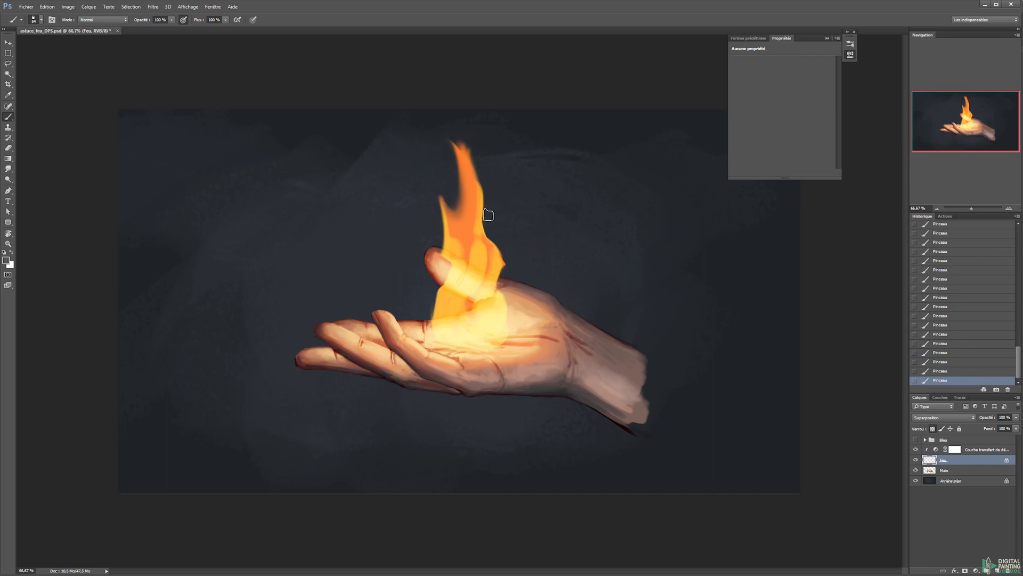
key("e")
mouse_move(453, 324)
left_mouse_down()
mouse_move(453, 316)
mouse_move(470, 344)
mouse_move(448, 324)
left_mouse_up()
key("ctrl+alt+z")
key("ctrl+alt+z")
Switch the foreground colour to black for painting, and set it back to dark grey 515151.
key("n")
key("Return")
key("b")
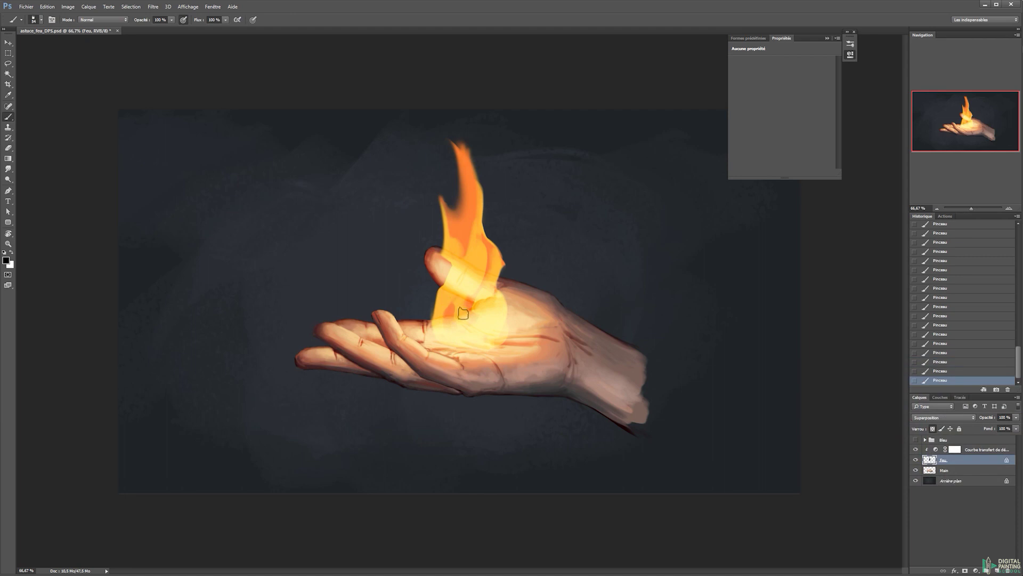
key("n")
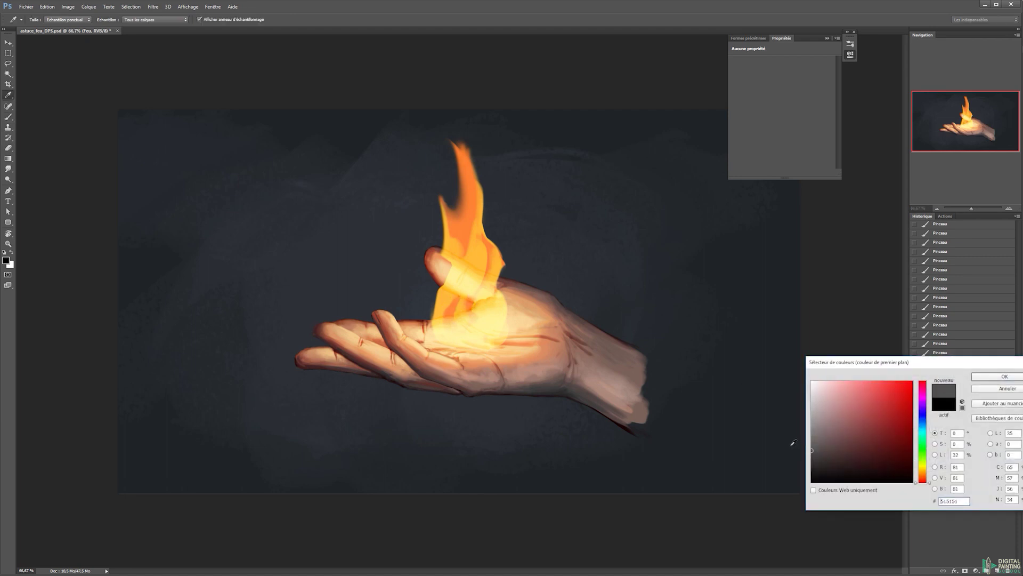
key("Return")
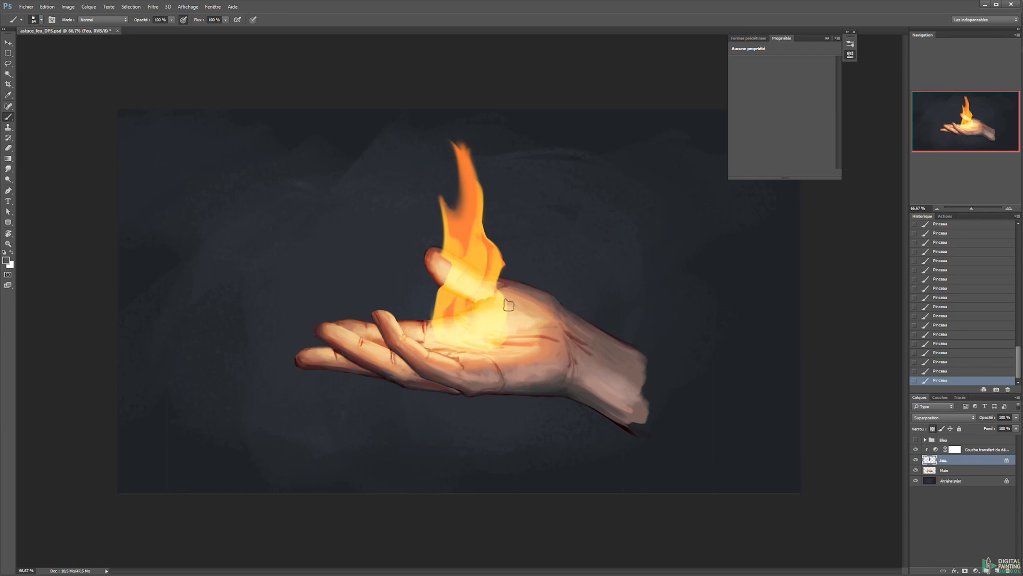
Set the foreground colour to light grey b3b3b3 and paint brighter strokes along the flame's edges and through its base.
key("i")
left_click_drag(818, 433, 796, 414)
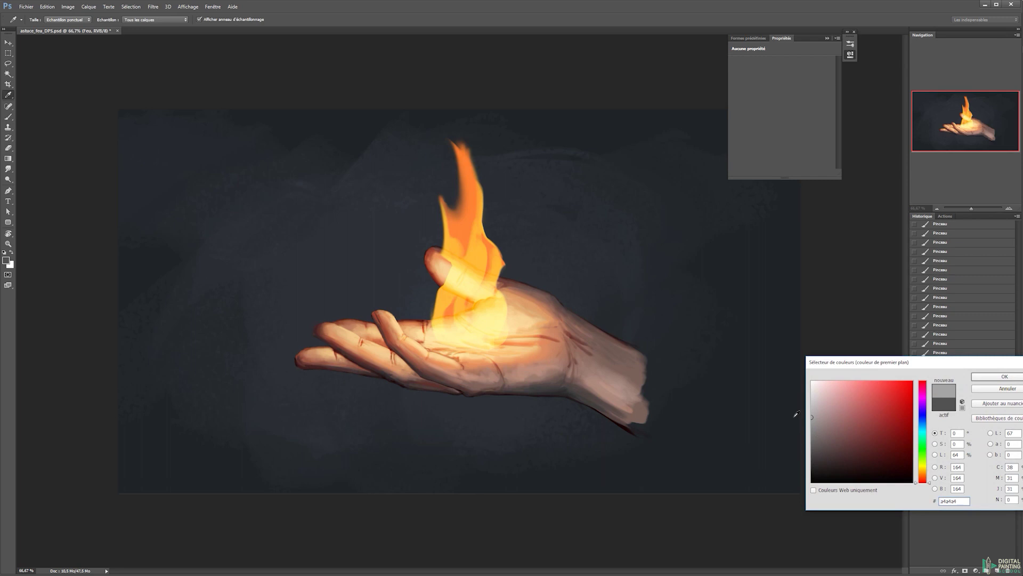
left_click_drag(813, 414, 803, 412)
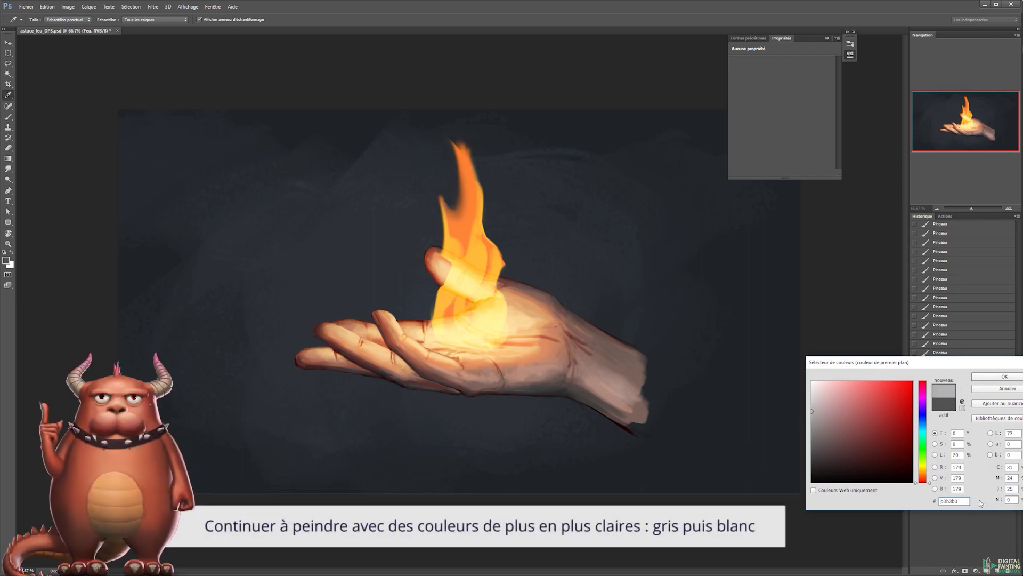
key("Return")
key("b")
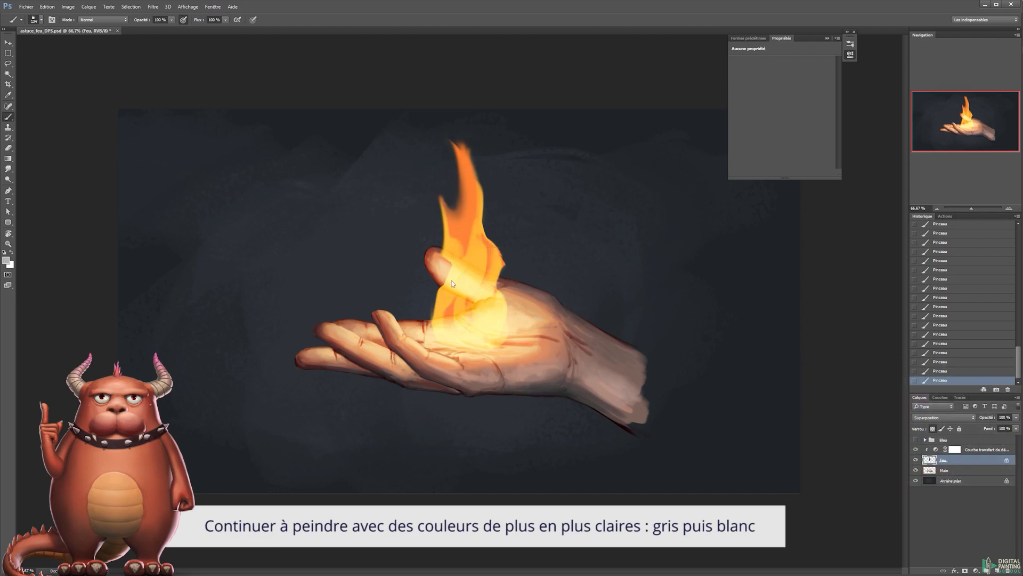
mouse_move(469, 282)
left_mouse_down()
mouse_move(475, 251)
mouse_move(477, 260)
left_mouse_up()
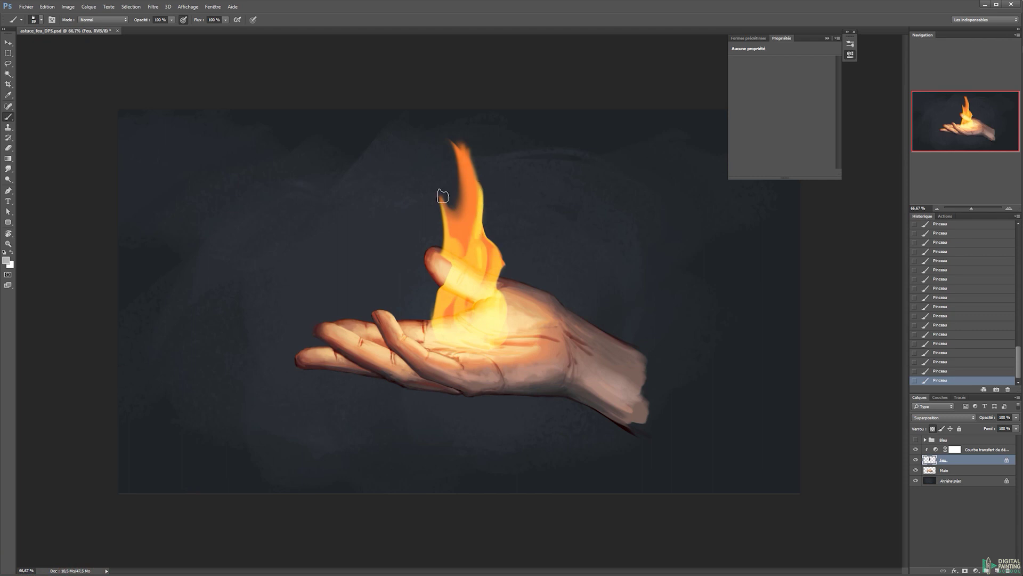
mouse_move(438, 205)
left_mouse_down()
mouse_move(476, 265)
mouse_move(494, 265)
mouse_move(496, 291)
mouse_move(479, 293)
mouse_move(478, 311)
mouse_move(501, 300)
mouse_move(440, 302)
mouse_move(434, 323)
mouse_move(453, 262)
mouse_move(447, 289)
mouse_move(475, 253)
mouse_move(475, 268)
mouse_move(472, 238)
mouse_move(497, 261)
mouse_move(492, 235)
mouse_move(489, 294)
mouse_move(476, 308)
mouse_move(455, 287)
mouse_move(450, 304)
mouse_move(454, 280)
mouse_move(471, 321)
mouse_move(476, 293)
mouse_move(444, 279)
mouse_move(453, 278)
mouse_move(429, 322)
mouse_move(445, 284)
mouse_move(445, 327)
mouse_move(489, 308)
left_mouse_up()
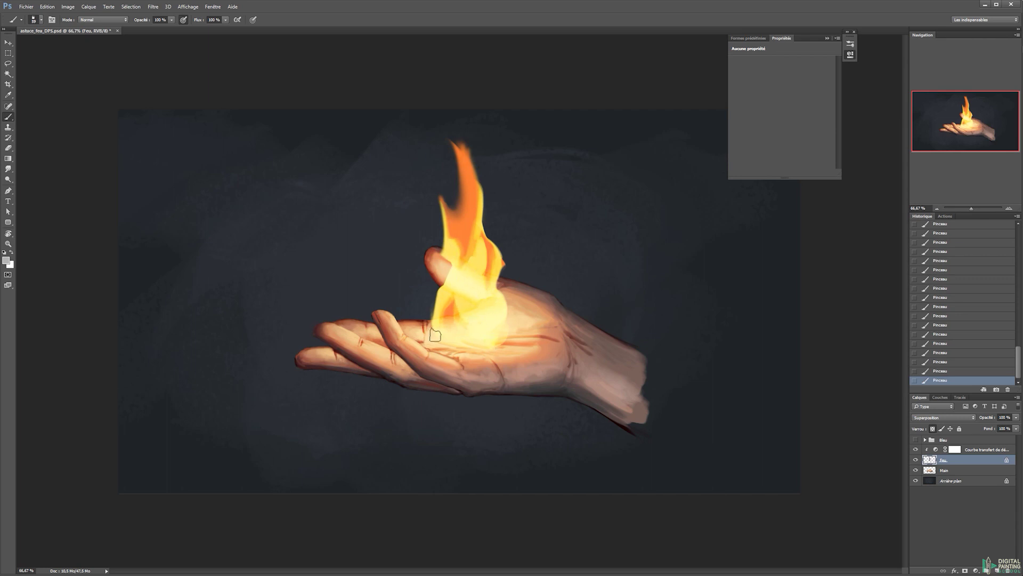
Swap the foreground colour to white and paint highlights in the flame's core and base, undoing strokes that do not fit.
key("x")
mouse_move(478, 270)
left_mouse_down()
mouse_move(483, 253)
mouse_move(488, 272)
mouse_move(480, 244)
left_mouse_up()
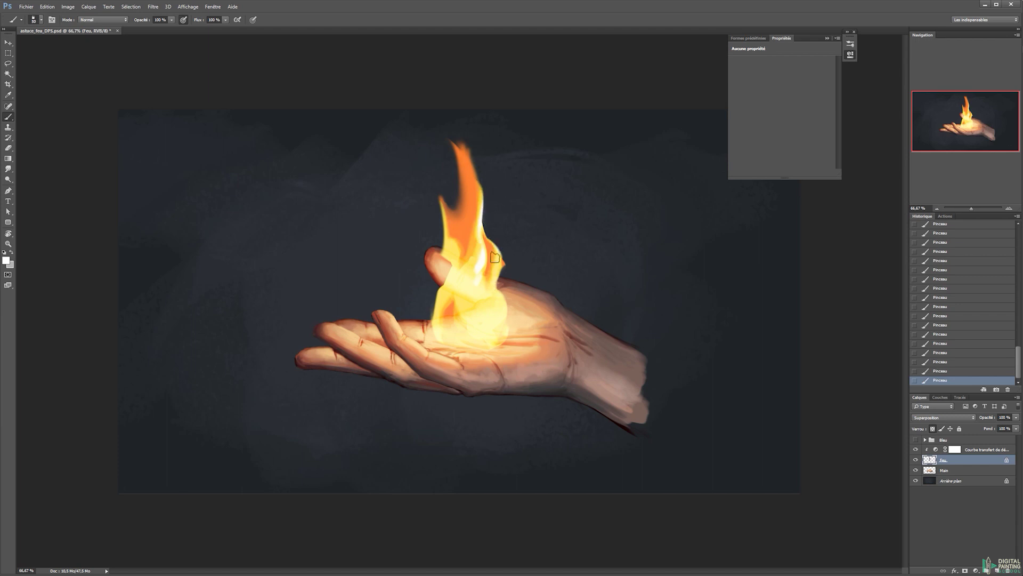
mouse_move(446, 241)
left_mouse_down()
mouse_move(439, 258)
mouse_move(446, 249)
left_mouse_up()
key("ctrl+z")
mouse_move(448, 275)
left_mouse_down()
mouse_move(495, 278)
mouse_move(501, 315)
mouse_move(497, 292)
mouse_move(474, 313)
mouse_move(480, 307)
mouse_move(478, 321)
mouse_move(460, 316)
mouse_move(459, 278)
mouse_move(458, 304)
mouse_move(441, 292)
mouse_move(479, 323)
mouse_move(456, 337)
mouse_move(480, 338)
mouse_move(441, 321)
left_mouse_up()
key("ctrl+alt+z")
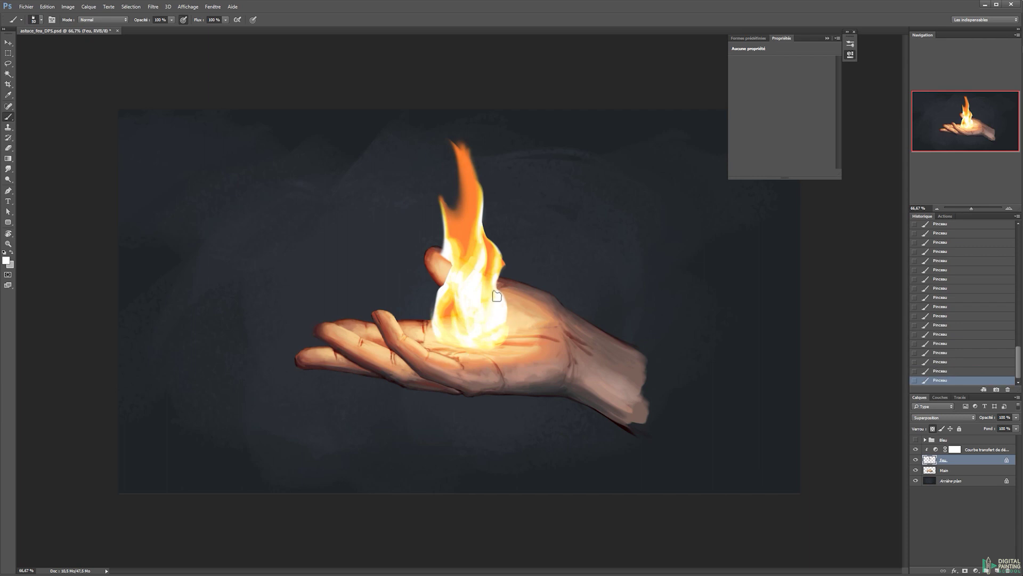
Adjust the brush size and set the foreground colour to black 000000.
right_click(515, 246, "alt")
key("x")
key("x")
left_click(7, 260)
left_click_drag(831, 417, 804, 496)
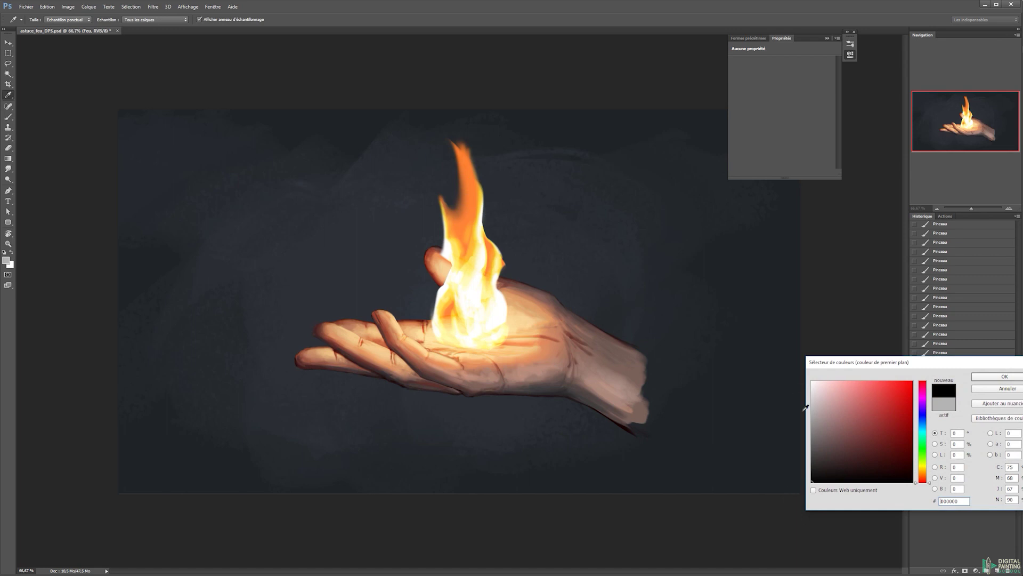
key("Return")
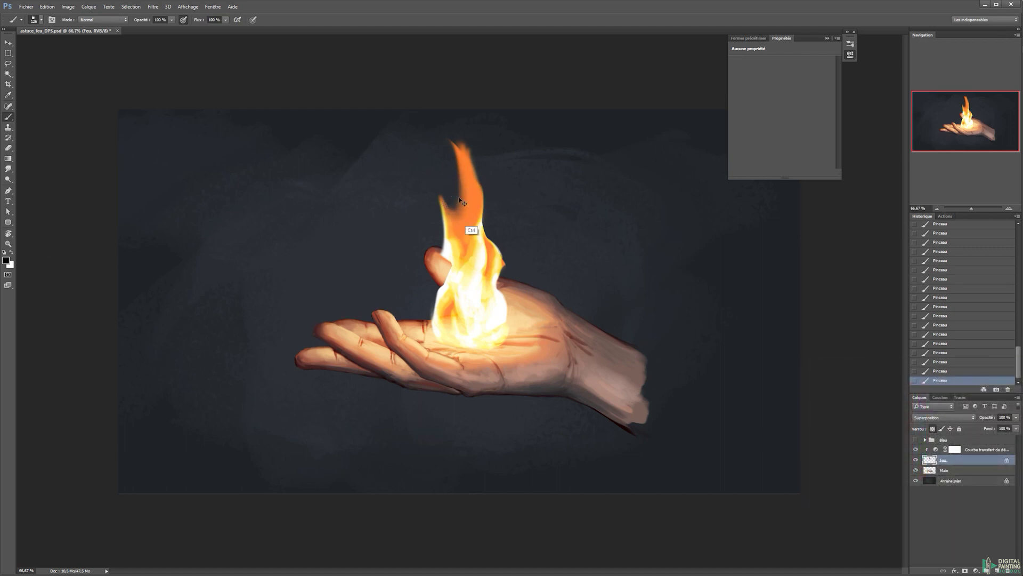
Try a black stroke and a white stroke through the flame's upper body, undoing each one.
mouse_move(459, 225)
left_mouse_down()
mouse_move(464, 293)
mouse_move(464, 208)
left_mouse_up()
key("ctrl+z")
key("x")
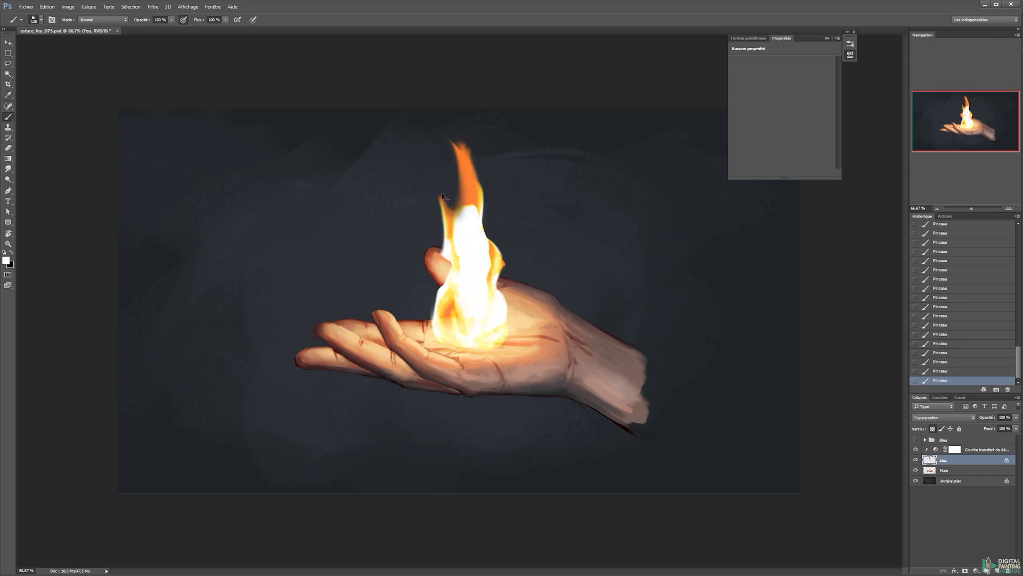
key("ctrl+z")
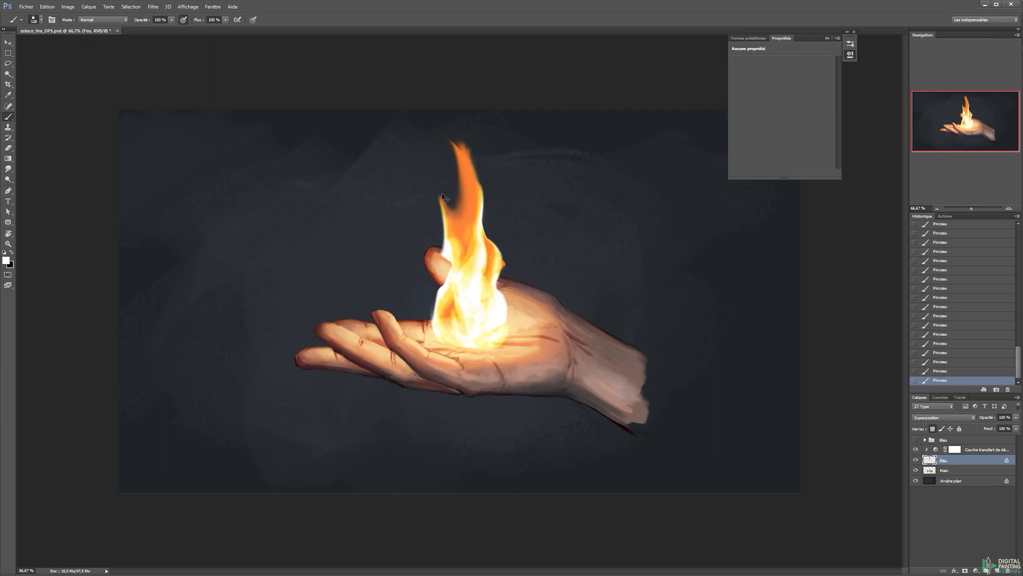
Open the fire gradient map's gradient for editing, compare the two fire presets and apply the Feu preset.
left_click(931, 451)
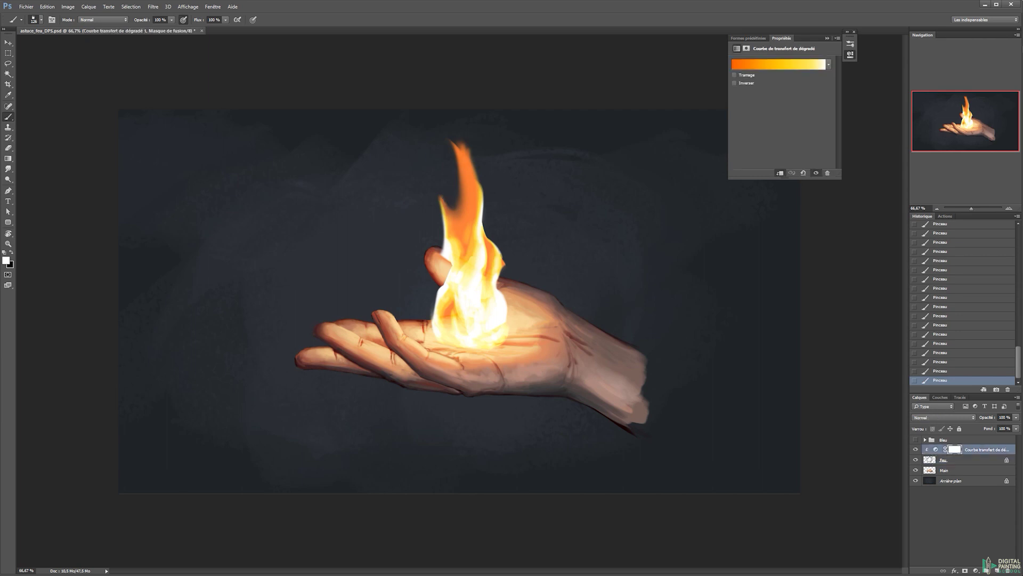
left_click(935, 448)
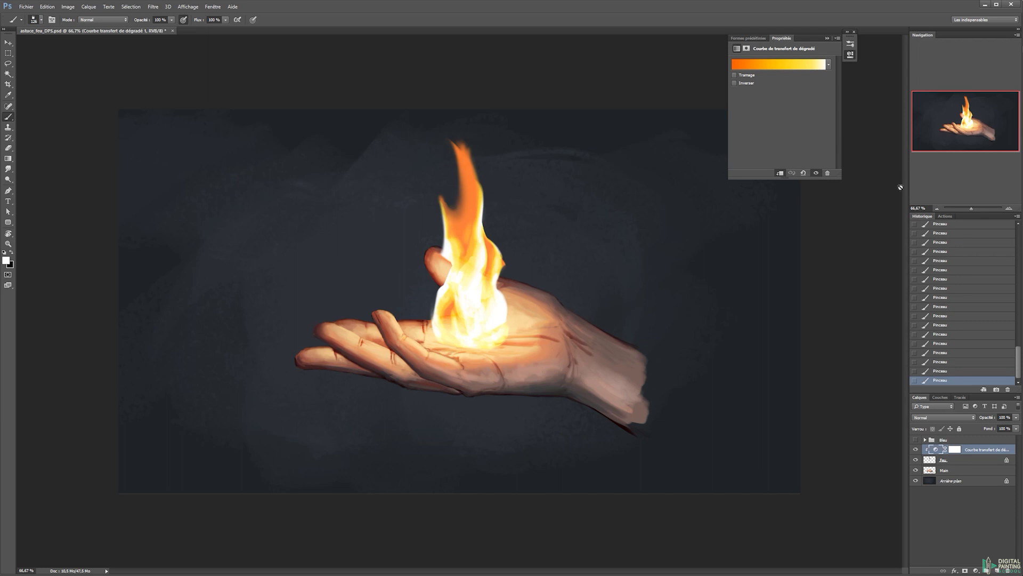
left_click(791, 66)
left_click(849, 216)
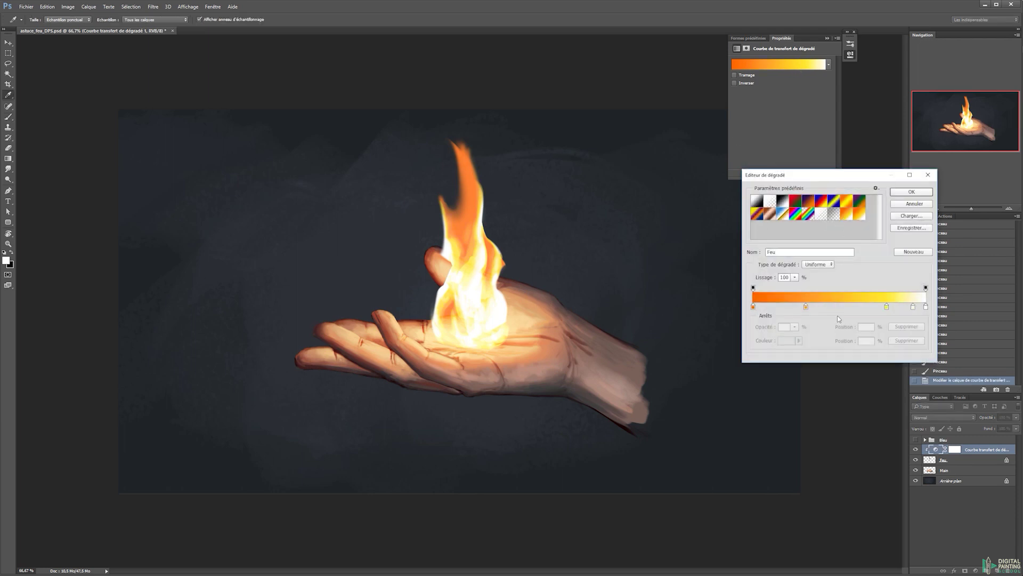
left_click(861, 215)
left_click(850, 218)
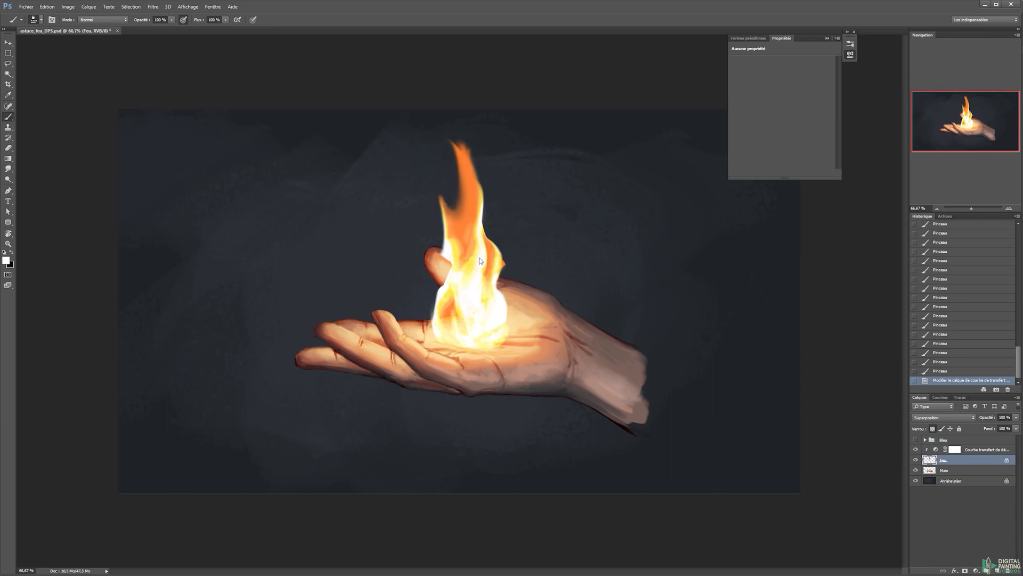
Set the foreground colour to mid grey, reduce the brush size and paint strokes in the Feu layer's upper flame body, undoing the first.
key("n")
left_click(821, 411)
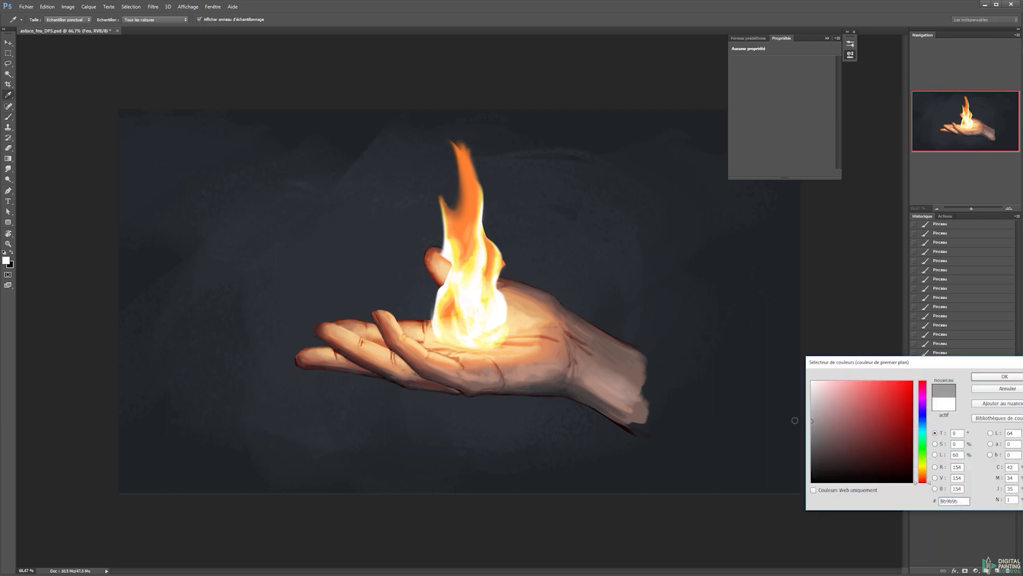
key("Return")
left_click_drag(463, 253, 476, 261)
key("bracketleft")
key("bracketleft")
key("bracketleft")
key("bracketleft")
key("bracketleft")
key("bracketleft")
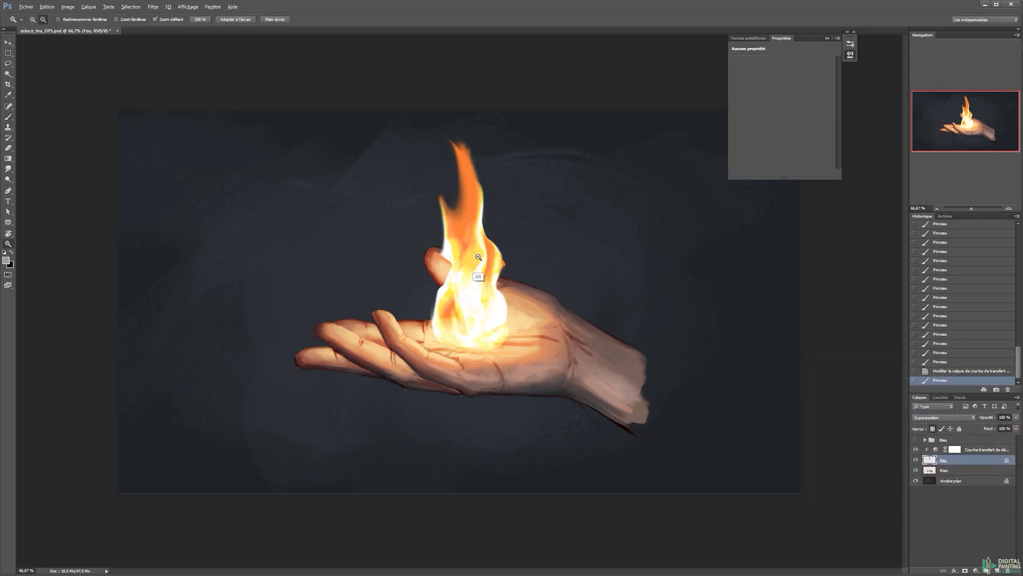
key("ctrl+z")
left_click_drag(464, 262, 465, 215)
left_click_drag(469, 212, 475, 207)
Choose the Rond Soft 75 brush preset and reduce its size.
right_click(482, 213)
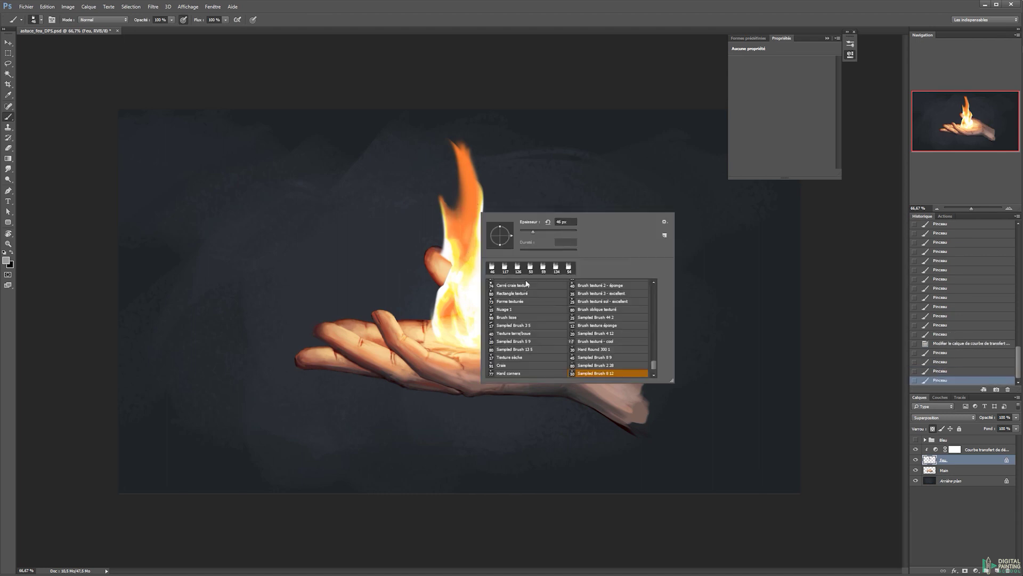
left_click_drag(655, 364, 654, 288)
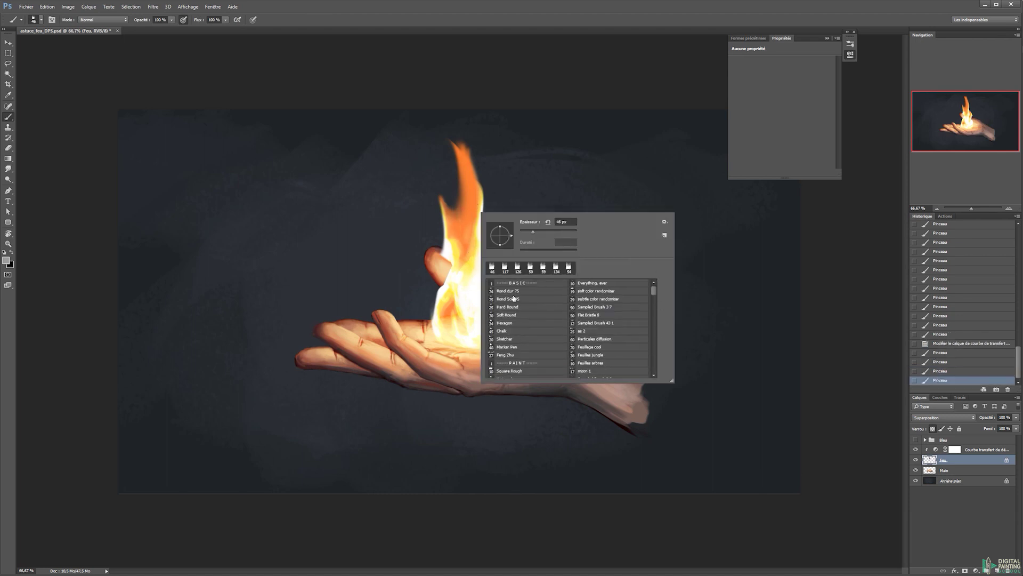
left_click(515, 299)
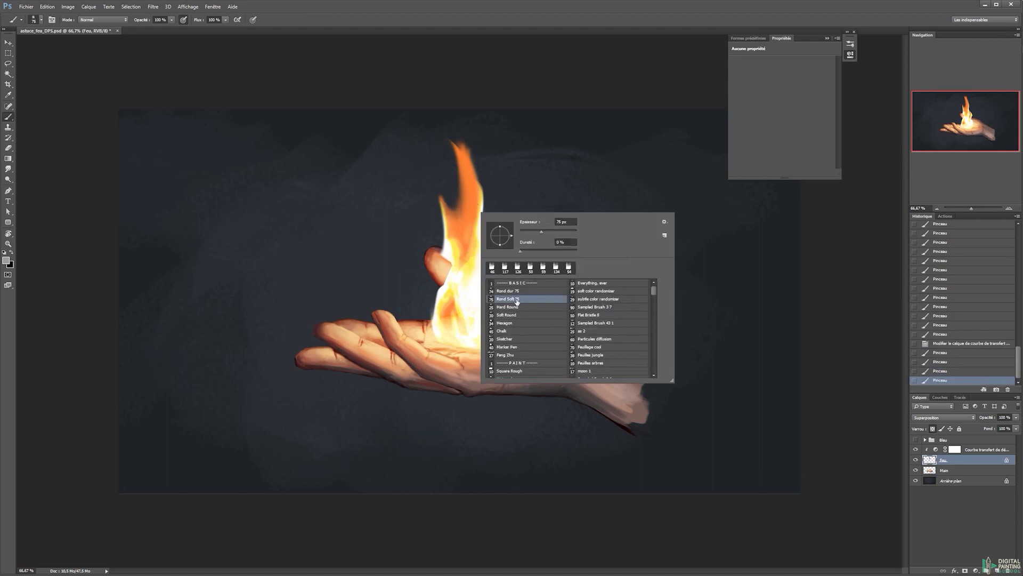
left_click_drag(542, 237, 537, 238)
Paint soft strokes through the flame's upper body and up into the tall central tongue, resizing the brush as needed.
left_click(463, 242)
left_click(462, 236)
right_click(468, 226, "alt")
left_click_drag(462, 212, 460, 231)
mouse_move(467, 240)
left_mouse_down()
mouse_move(469, 250)
mouse_move(457, 205)
left_mouse_up()
right_click(470, 229, "alt")
mouse_move(458, 216)
left_mouse_down()
mouse_move(463, 154)
mouse_move(461, 166)
left_mouse_up()
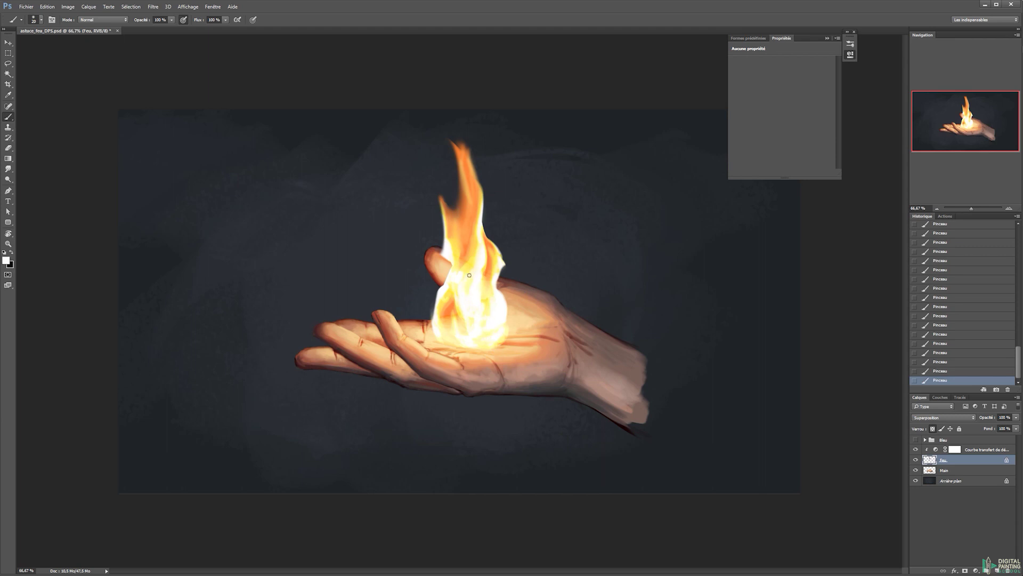
Set the foreground colour to light grey and unlock the transparent pixels of the Feu layer.
left_click(6, 261)
left_click(813, 407)
left_click(992, 375)
left_click(933, 429)
Erase around the flame's tip and extend it upward with faint black brush strokes, undoing a stroke that does not fit.
key("e")
key("alt")
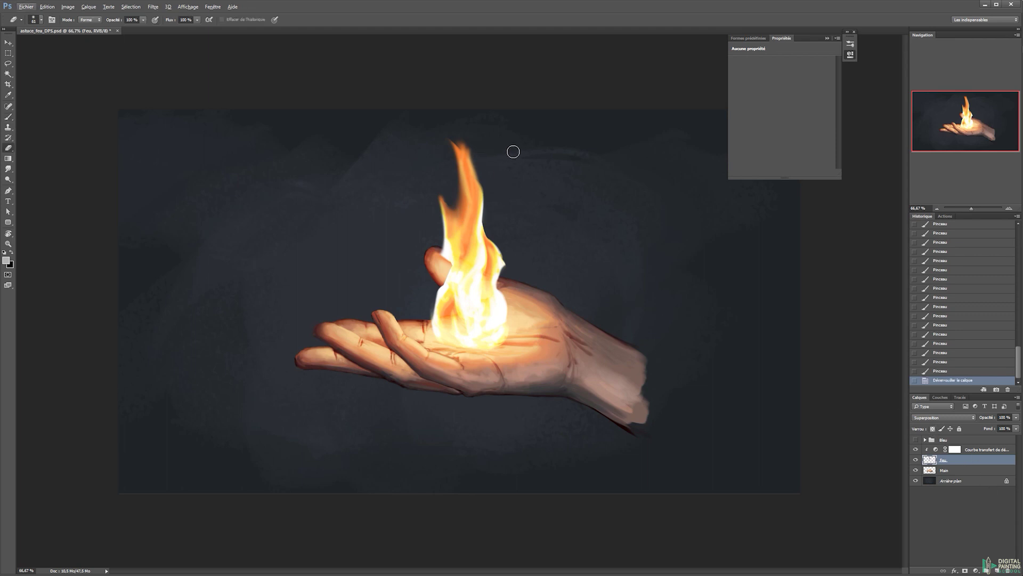
key("x")
mouse_move(457, 137)
left_mouse_down()
mouse_move(467, 166)
mouse_move(475, 146)
left_mouse_up()
key("b")
key("ctrl+z")
mouse_move(464, 154)
left_mouse_down()
mouse_move(441, 118)
mouse_move(480, 181)
left_mouse_up()
left_click(932, 429)
left_click(932, 429)
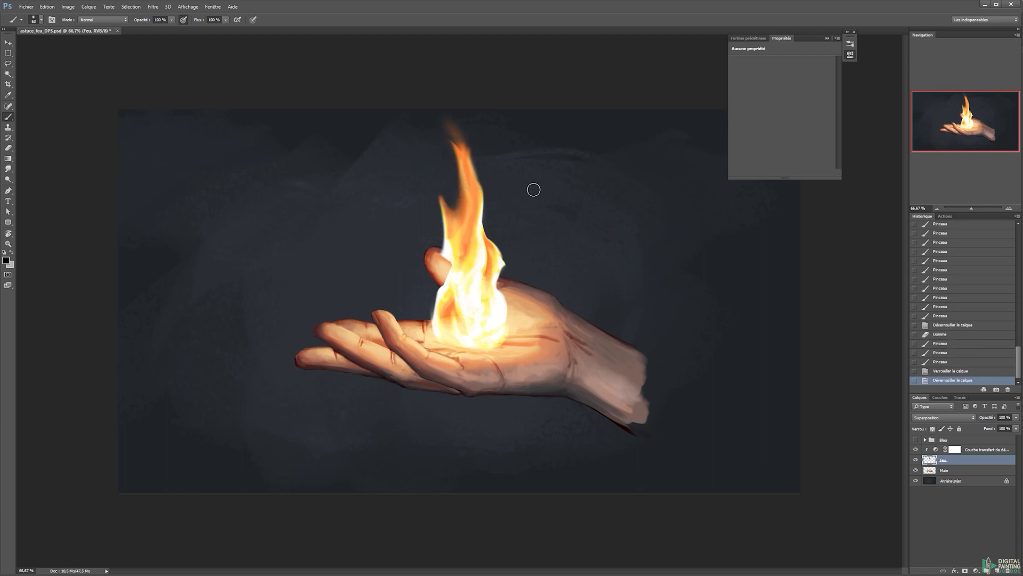
Erase along the outer side of the extended flame tip to thin it.
key("e")
mouse_move(447, 133)
left_mouse_down()
mouse_move(450, 177)
mouse_move(438, 155)
left_mouse_up()
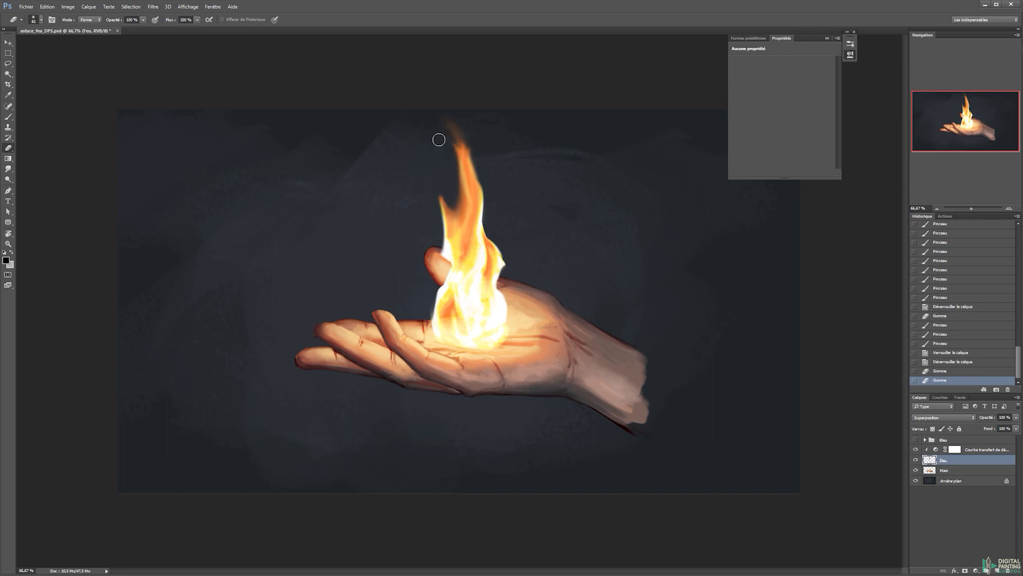
left_click_drag(438, 139, 439, 137)
Paint short repeated strokes up the flame's left tongue to sharpen and brighten its tip.
key("x")
key("b")
left_click_drag(443, 222, 440, 197)
mouse_move(440, 197)
left_mouse_down()
mouse_move(444, 208)
mouse_move(440, 198)
left_mouse_up()
left_click_drag(443, 215, 440, 199)
left_click_drag(443, 214, 441, 199)
left_click_drag(443, 214, 441, 203)
key("x")
Set the brush size to 11 px.
right_click(458, 211)
key("Return")
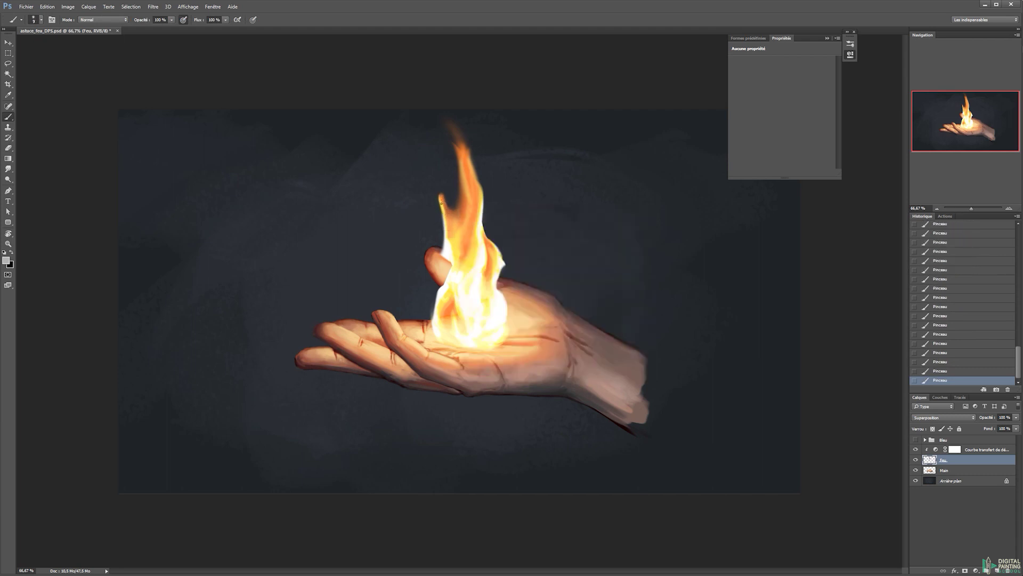
right_click(457, 218)
type("11")
key("Return")
Erase along the flame's right edge, the gap between its tongues and the right bulge to refine the silhouette.
key("x")
key("e")
left_click_drag(493, 198, 489, 193)
left_click_drag(465, 221, 453, 136)
right_click(464, 158, "alt")
left_click_drag(464, 149, 467, 213)
key("v")
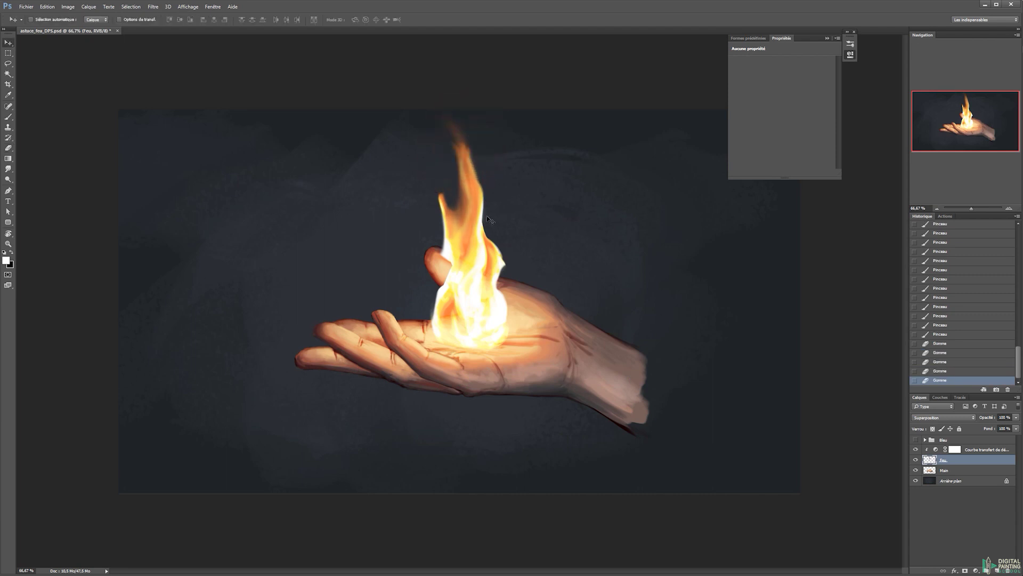
key("e")
right_click(456, 257)
key("Escape")
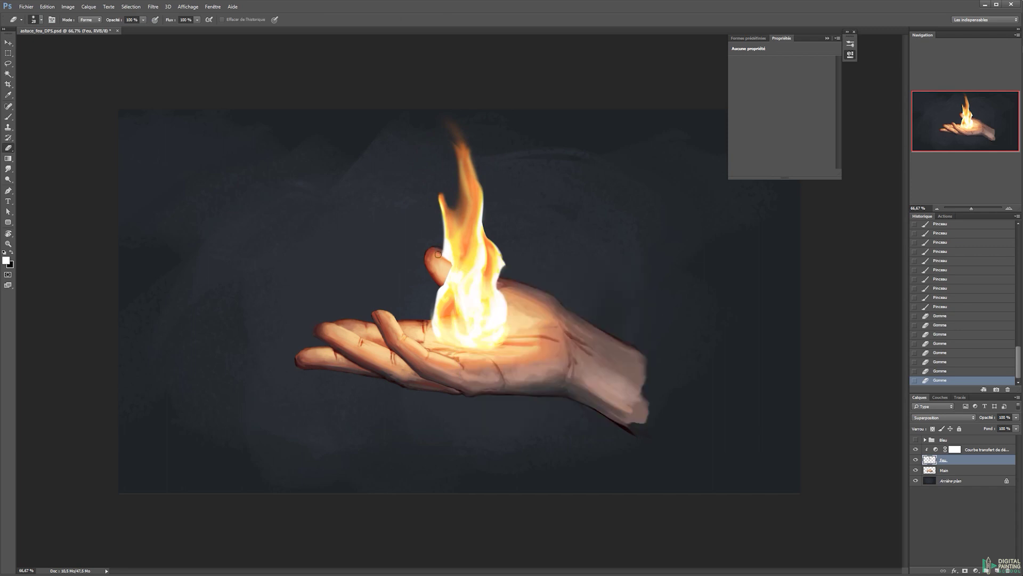
left_click_drag(507, 269, 506, 258)
Choose another brush preset from the list, resize it and paint short black strokes in the flame's lower left beside the thumb.
key("b")
right_click(556, 288)
left_click_drag(727, 364, 728, 449)
left_click(666, 432)
left_click(464, 270)
right_click(456, 264, "alt")
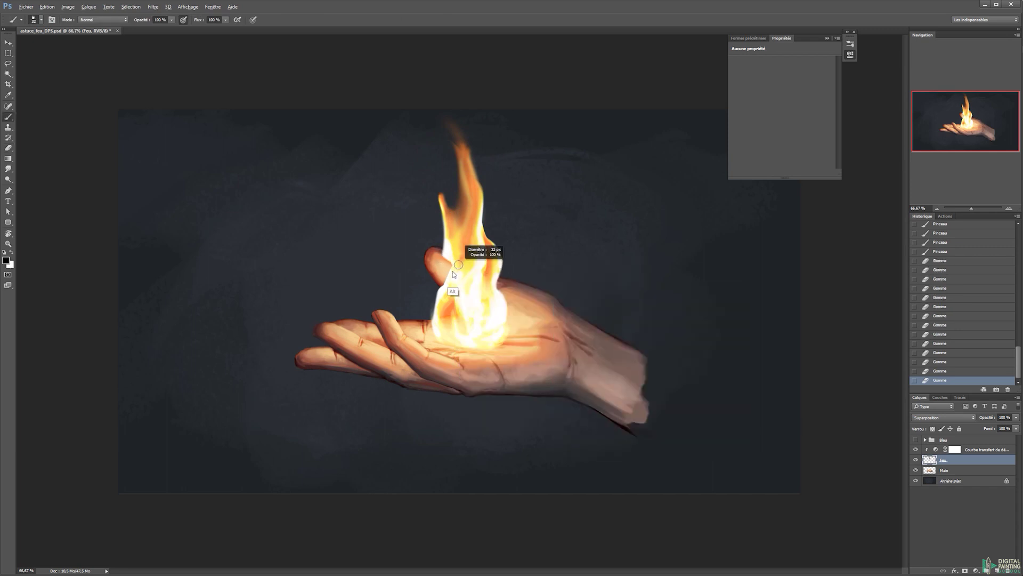
left_click_drag(453, 265, 453, 260)
left_click_drag(452, 262, 452, 268)
left_click_drag(452, 268, 456, 273)
left_click_drag(459, 273, 462, 270)
left_click_drag(463, 271, 470, 255)
Paint a small detached flamelet to the right of the flame, alternating the black and white colours.
mouse_move(474, 249)
left_mouse_down()
mouse_move(480, 240)
mouse_move(514, 246)
mouse_move(505, 204)
mouse_move(513, 246)
mouse_move(509, 235)
left_mouse_up()
key("x")
key("x")
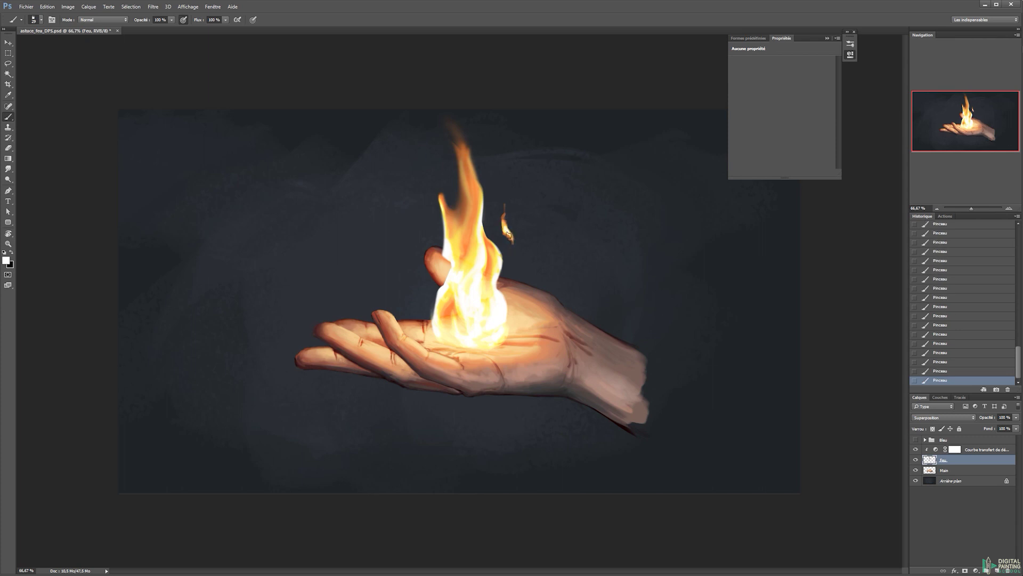
key("x")
key("x")
Erase around the tip and edges of the right flamelet to taper it.
key("e")
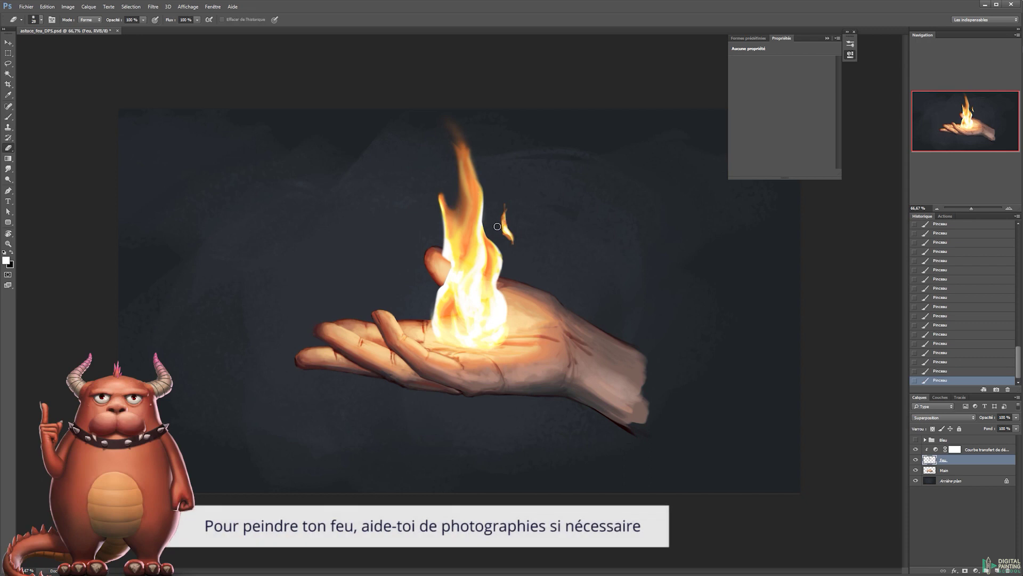
left_click(504, 194)
left_click(515, 216)
left_click(514, 229)
left_click(511, 230)
Paint small white highlights inside the right flamelet.
key("b")
left_click(508, 229)
left_click(508, 228)
left_click(505, 219)
left_click(507, 222)
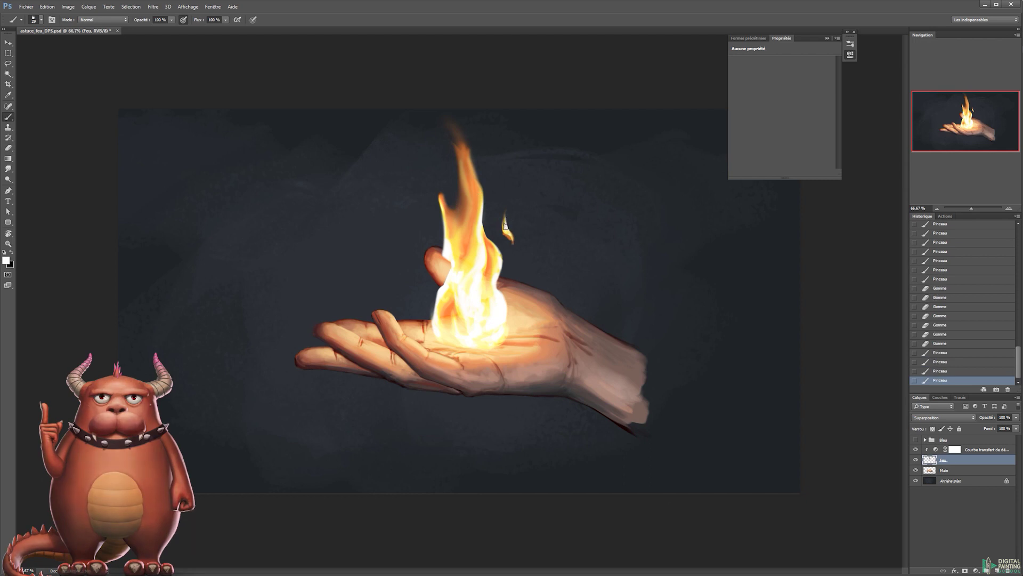
Paint a second small flamelet to the left of the flame with black and white touches, undoing the first mark.
left_click(409, 228)
key("ctrl+z")
left_click(423, 220)
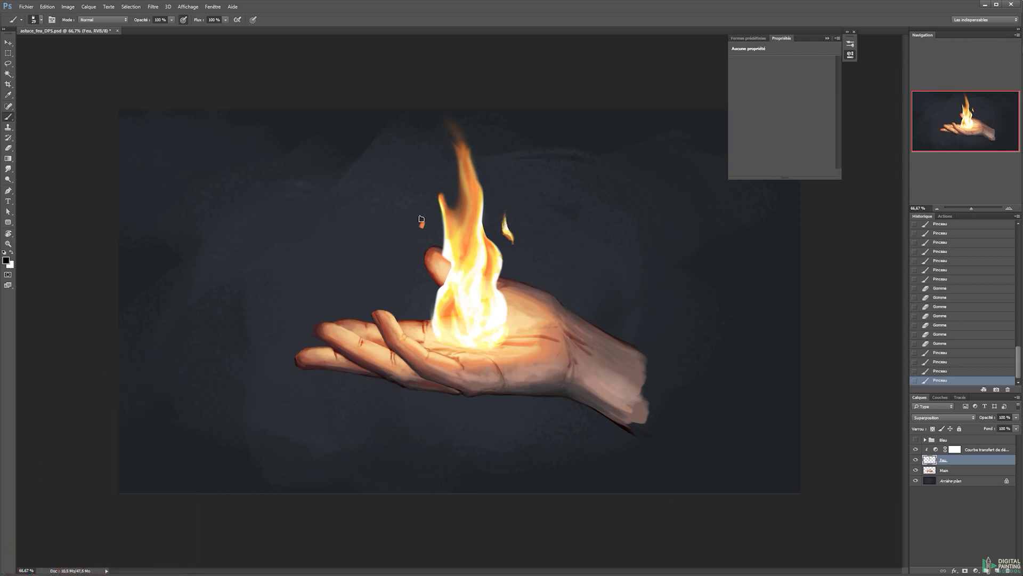
left_click(422, 218)
left_click(424, 213)
left_click(424, 212)
key("x")
left_click(423, 220)
left_click(424, 212)
left_click(423, 216)
left_click(423, 219)
left_click(423, 222)
left_click(423, 220)
left_click(424, 224)
Erase around the edges of the left flamelet to taper it.
key("e")
left_click(426, 223)
left_click(426, 213)
left_click(423, 215)
left_click(420, 224)
Choose the 11 px soft brush and paint faint dark touches along the outer side of the left flamelet.
right_click(460, 234)
left_click(535, 277)
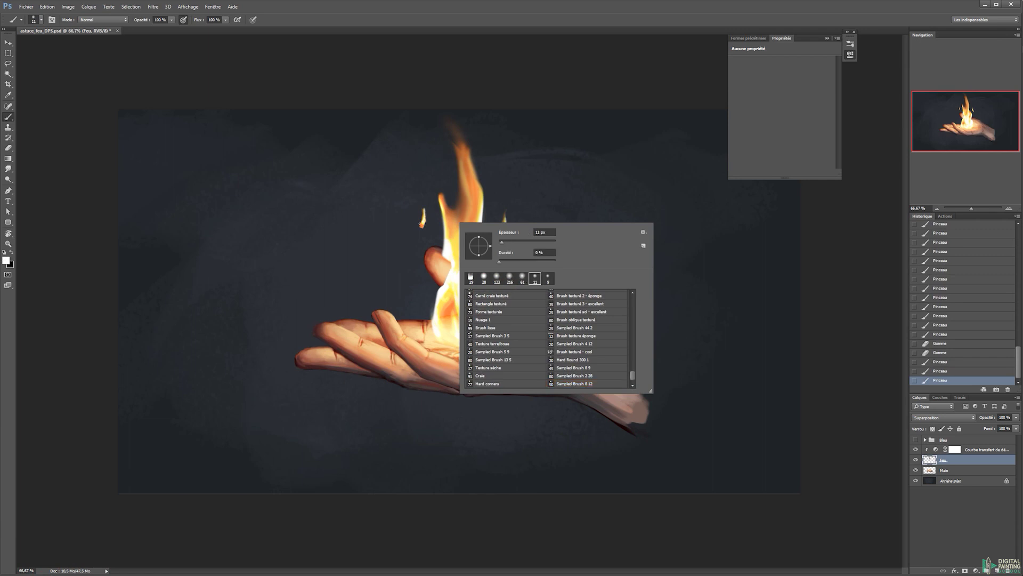
left_click(420, 224)
key("x")
left_click(421, 225)
left_click(420, 226)
left_click(419, 224)
left_click_drag(419, 218, 417, 233)
left_click(418, 227)
left_click(418, 231)
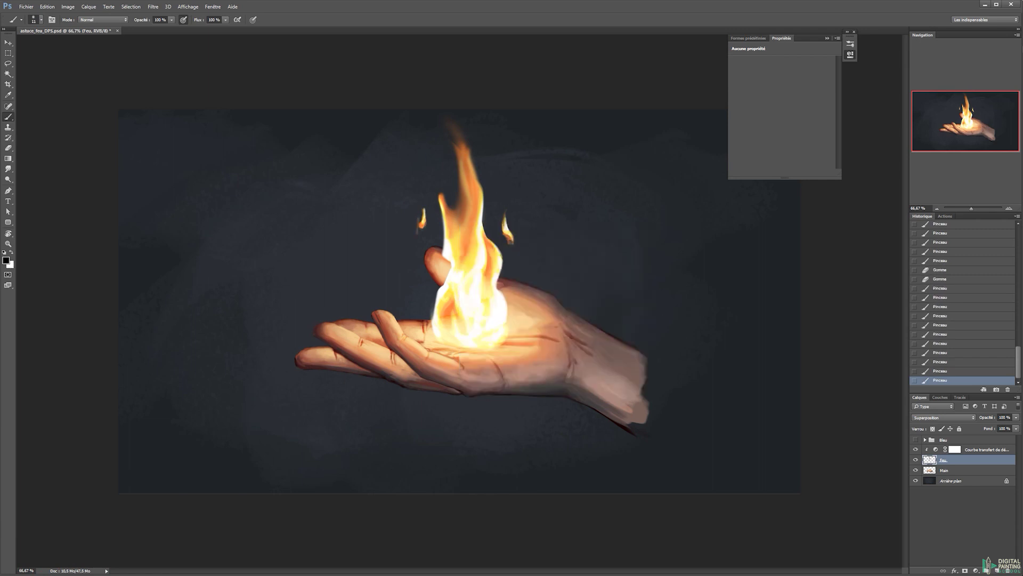
Paint a small ember beside the thumb and try another to the right of the flame's base.
left_click(426, 283)
key("x")
key("x")
left_click_drag(517, 277, 525, 270)
key("ctrl+z")
key("x")
key("x")
Adjust the eraser size and trim the edges of the flamelet to the right of the flame.
key("e")
left_click_drag(511, 235, 511, 213)
right_click(513, 209)
left_click_drag(565, 246, 572, 247)
left_click(540, 200)
left_click_drag(516, 224, 501, 216)
left_click_drag(500, 216, 506, 230)
Paint a small touch beside the right flamelet and erase around the lower edge of the left one.
key("b")
left_click_drag(504, 224, 501, 237)
key("e")
mouse_move(414, 226)
left_mouse_down()
mouse_move(420, 190)
mouse_move(437, 240)
left_mouse_up()
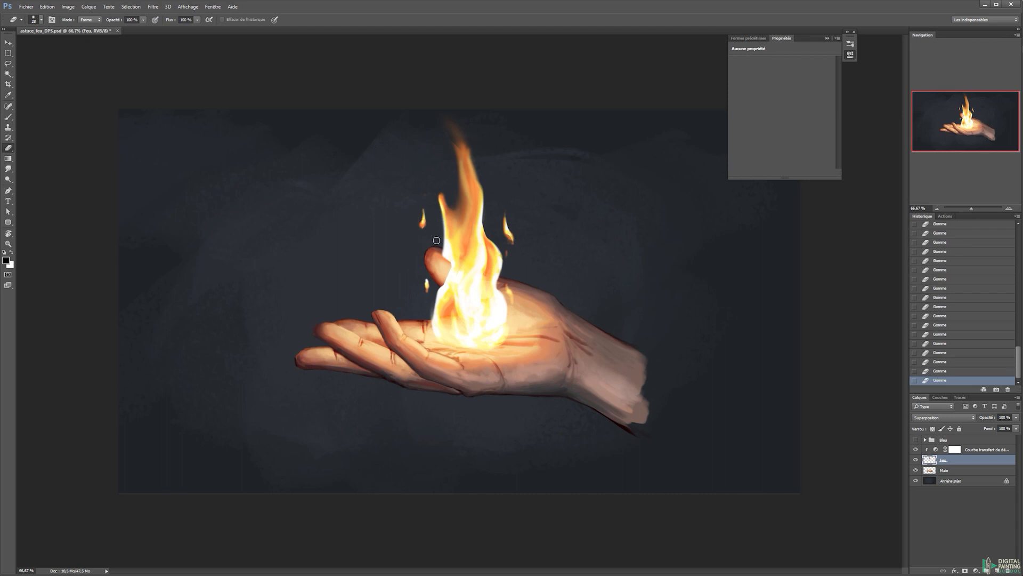
right_click(429, 307)
key("Return")
Create a new empty layer and move it directly below the Feu layer.
key("z")
key("v")
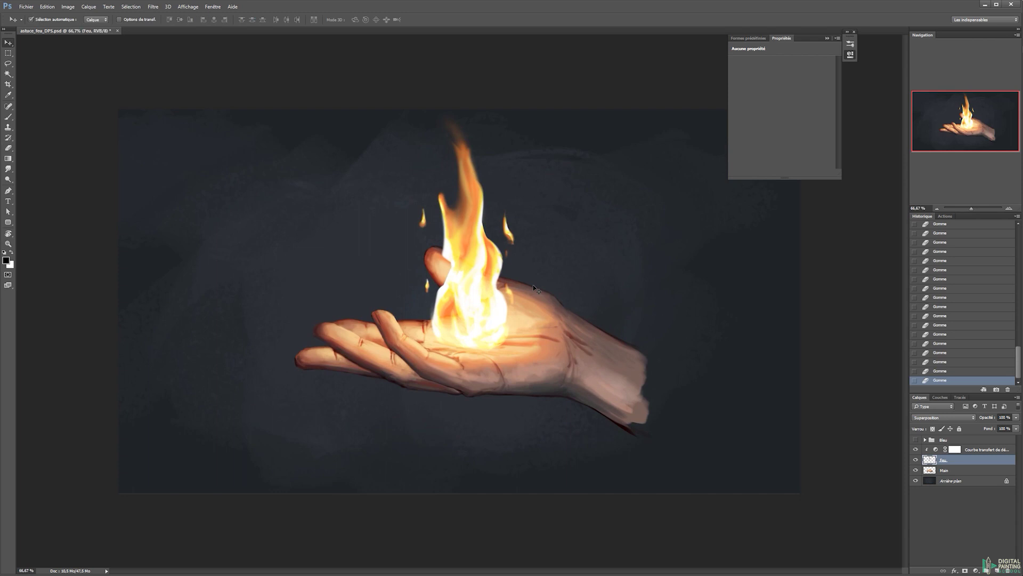
key("ctrl+shift+alt+n")
key("ctrl+bracketleft")
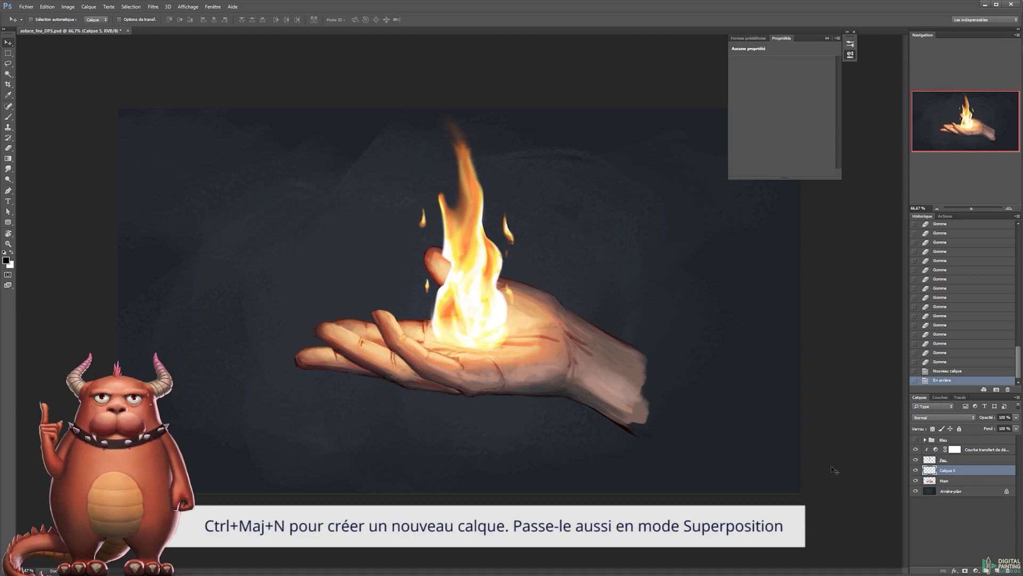
Rename the new layer to Lueur and set its blend mode to Superposition.
double_click(947, 470)
type("Lueur")
key("Return")
left_click(944, 417)
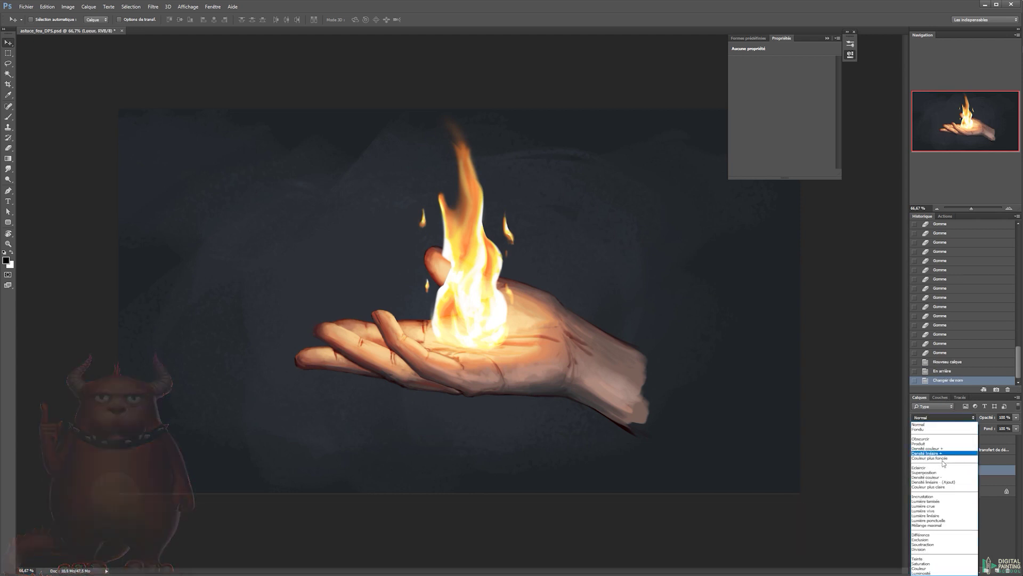
left_click(940, 478)
Choose a soft round brush enlarged to 794 px and set the foreground colour to a vivid orange.
key("b")
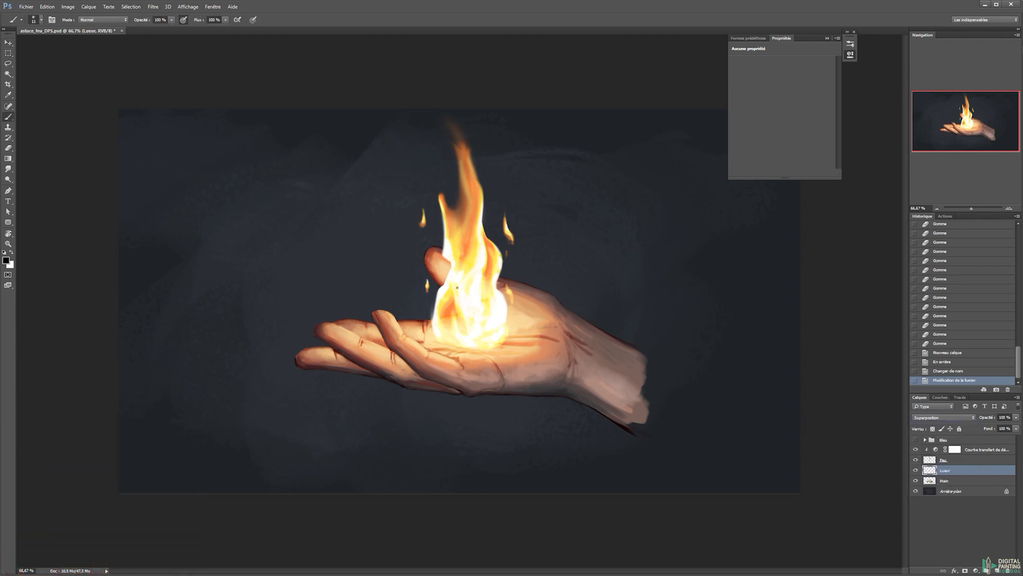
right_click(467, 265)
left_click(518, 340)
left_click_drag(404, 263, 483, 256)
left_click(7, 260)
left_click(913, 382)
left_click(996, 375)
left_click(7, 260)
left_click(922, 476)
key("Return")
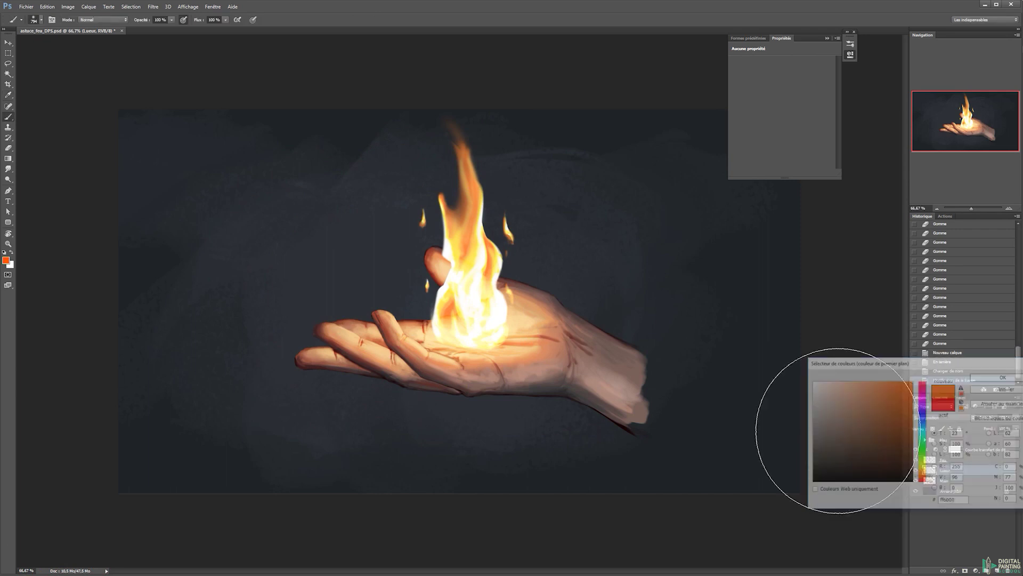
Paint a soft orange glow around the flame, from its base up to its tip, on the Lueur layer.
mouse_move(433, 297)
left_mouse_down()
mouse_move(468, 229)
mouse_move(469, 240)
left_mouse_up()
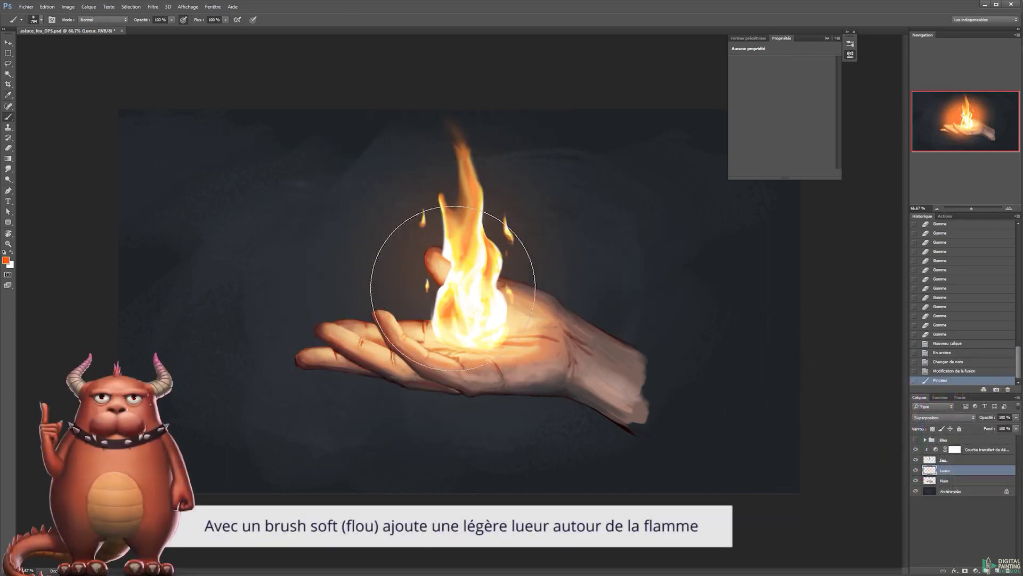
mouse_move(487, 277)
left_mouse_down()
mouse_move(487, 263)
mouse_move(427, 256)
left_mouse_up()
left_click(472, 343)
mouse_move(472, 306)
left_mouse_down()
mouse_move(482, 311)
mouse_move(533, 277)
mouse_move(480, 181)
left_mouse_up()
left_click(468, 160)
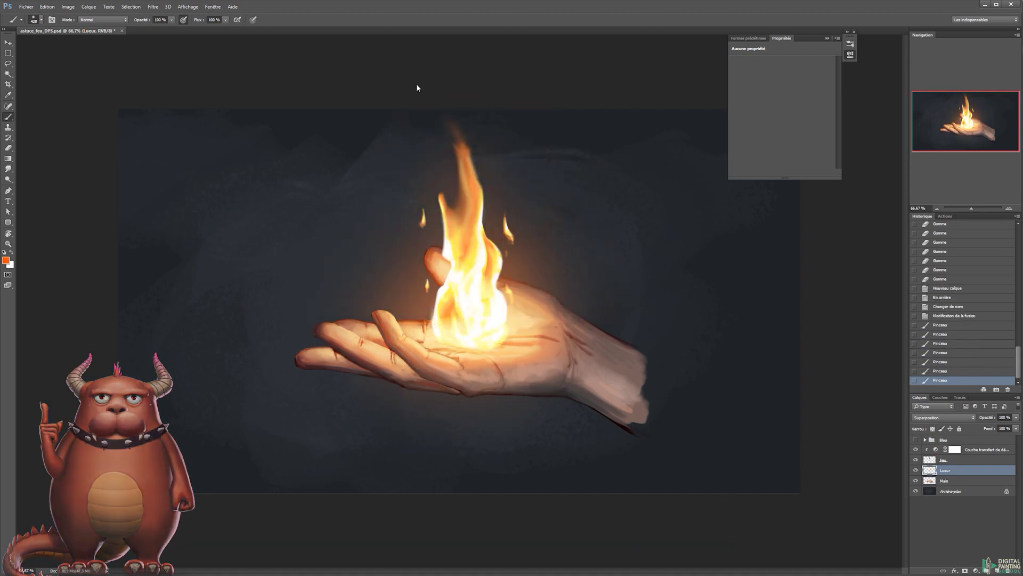
left_click(423, 234)
key("v")
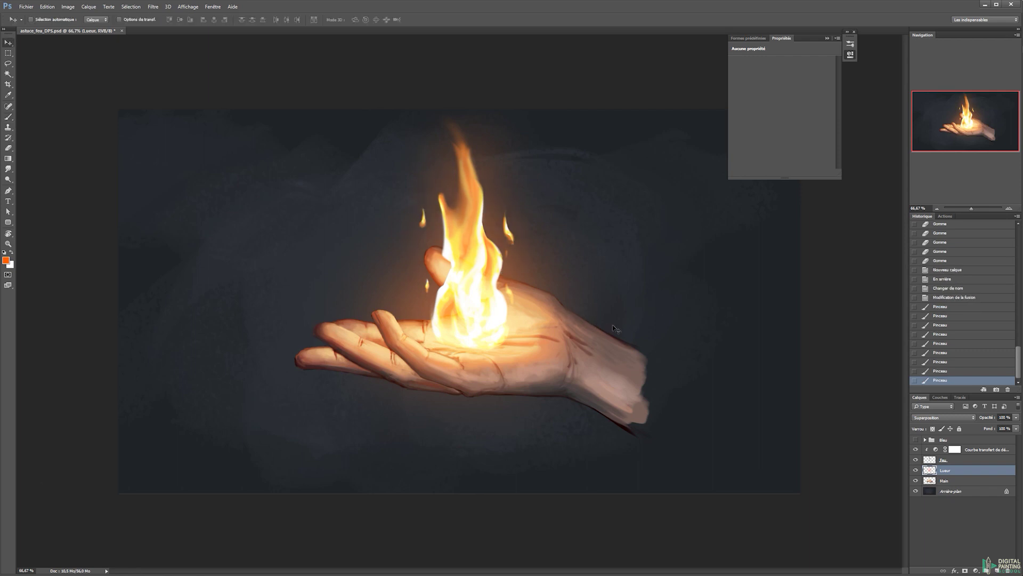
Create a new layer named Particules above Lueur and set its blend mode to Superposition.
key("ctrl+shift+n")
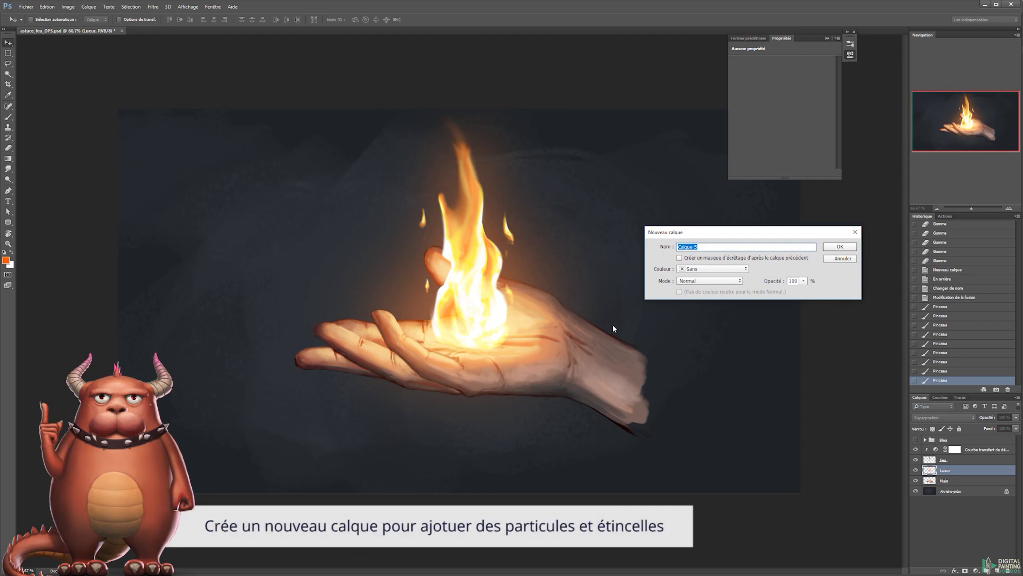
type("Particules")
key("Return")
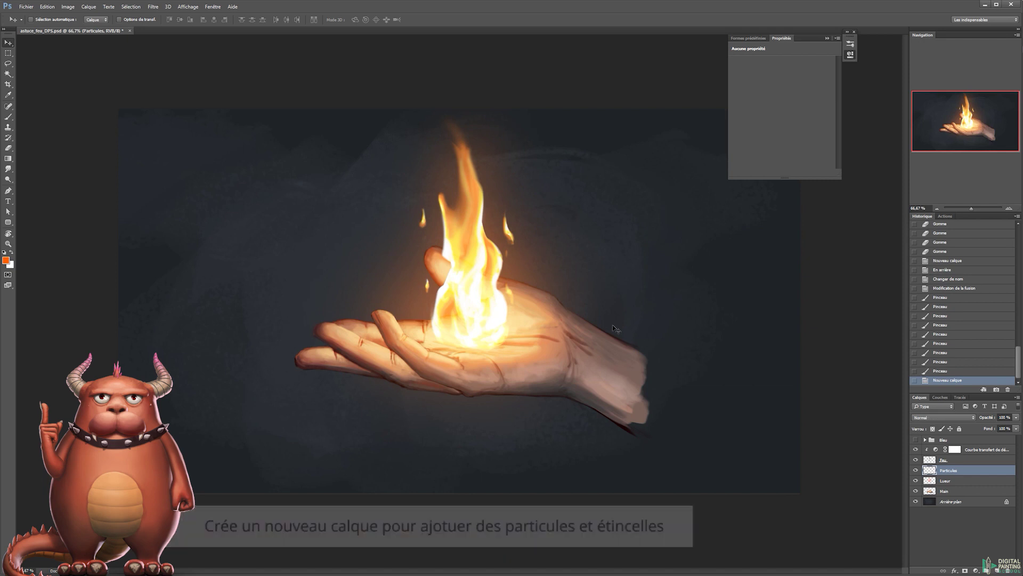
left_click(943, 418)
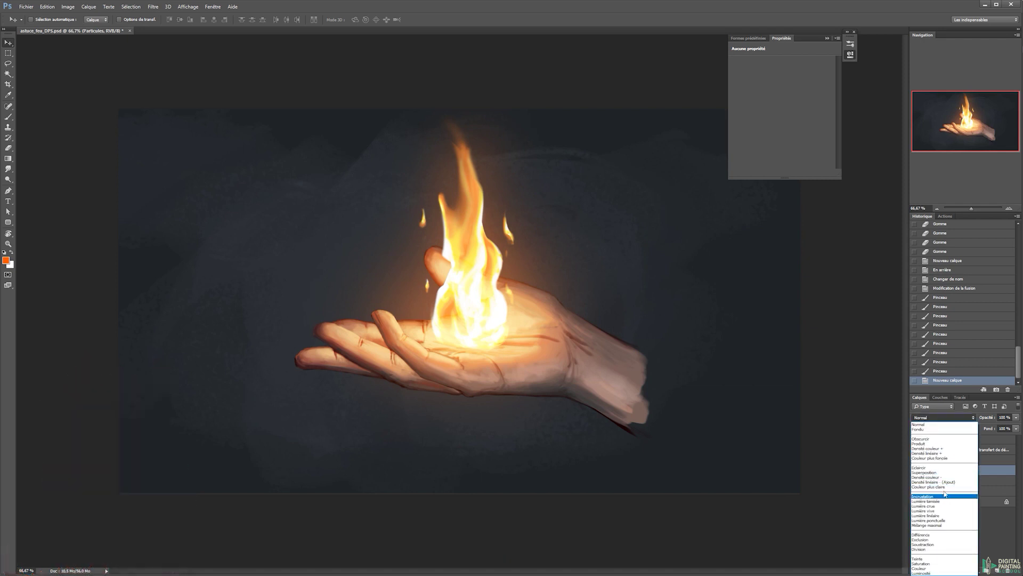
left_click(941, 473)
Select the Sparks brush at 300 px from the brush presets.
key("b")
right_click(507, 282)
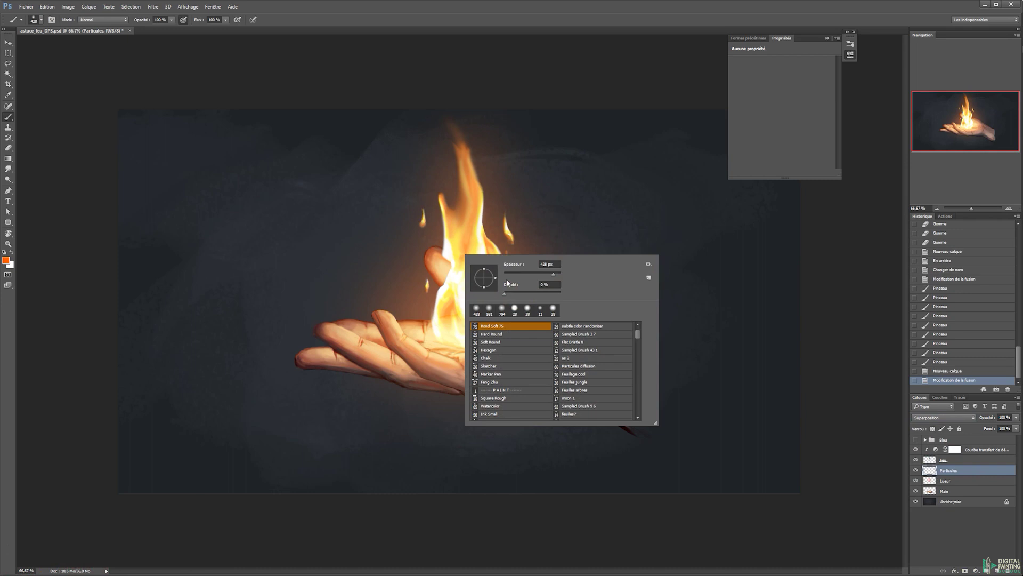
scroll(638, 337, "down", 10)
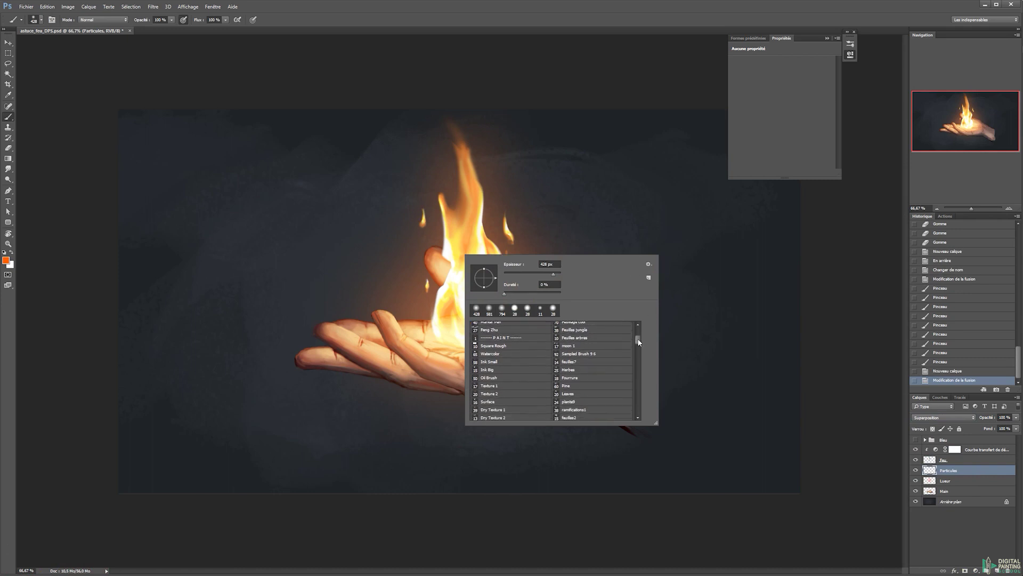
left_click_drag(640, 344, 639, 364)
left_click(507, 368)
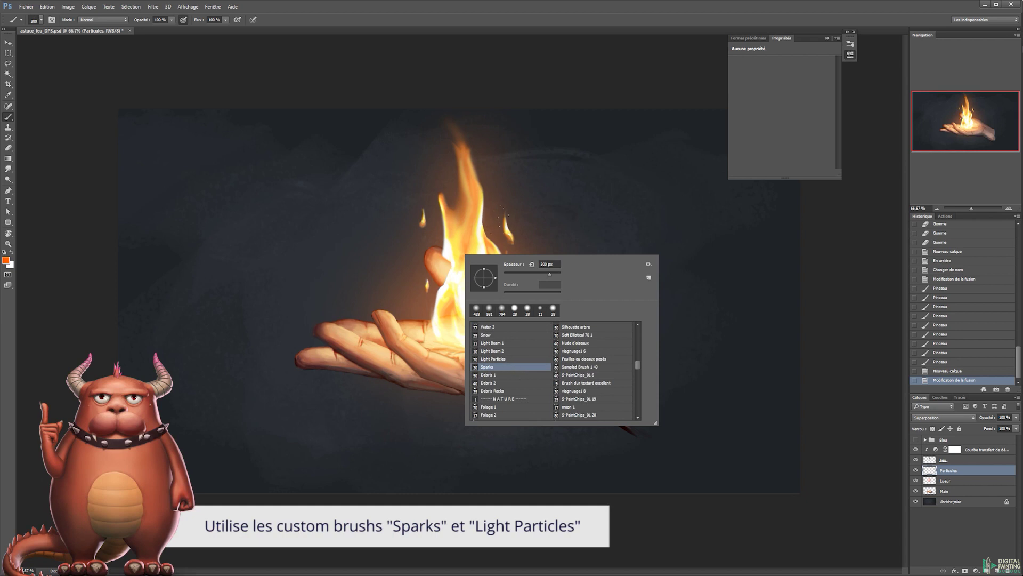
key("Return")
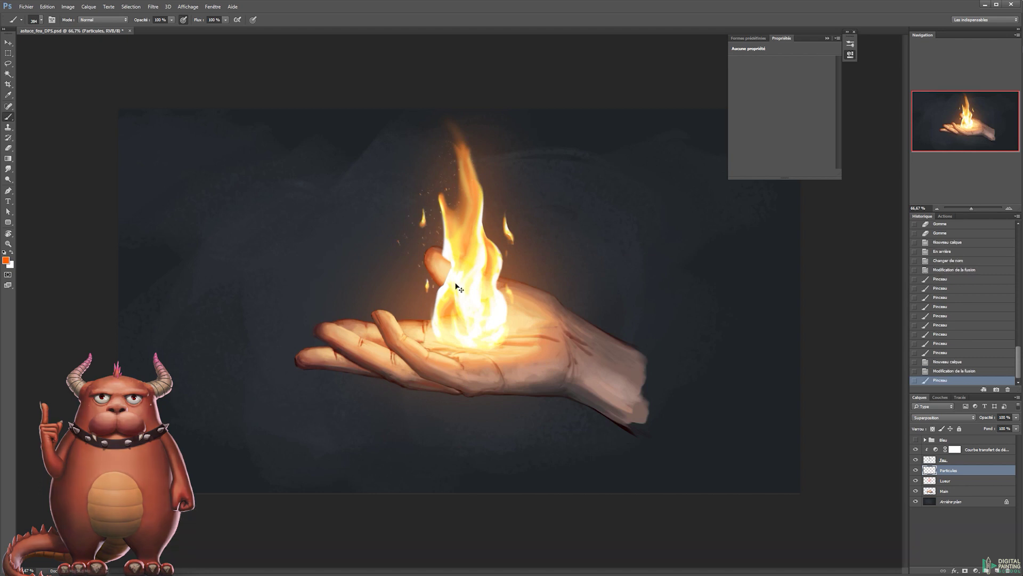
Try scattering sparks on both sides of the flame with the enlarged Sparks brush, undoing each attempt.
key("bracketright")
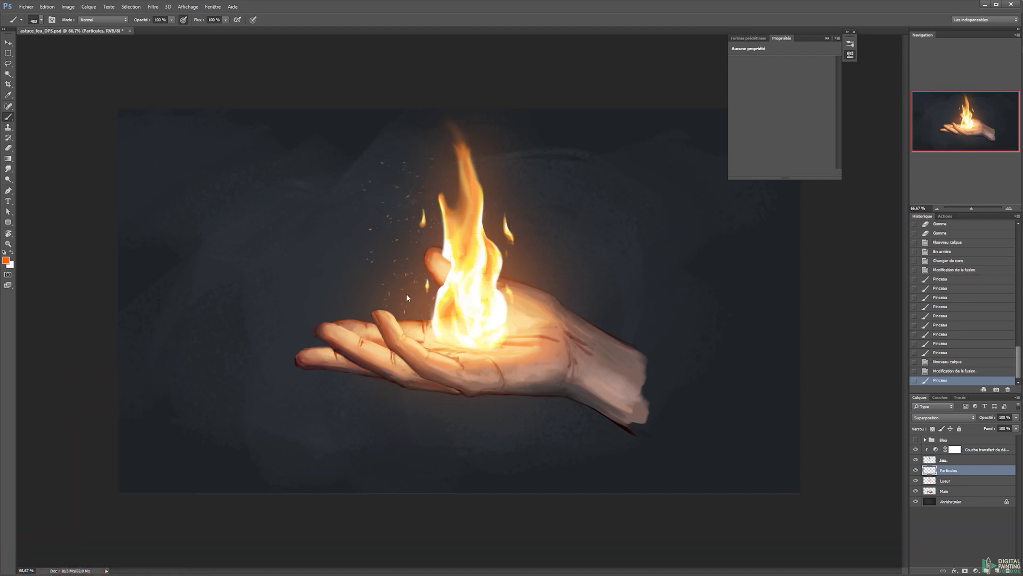
left_click_drag(366, 197, 380, 288)
key("ctrl+z")
left_click_drag(475, 119, 525, 178)
key("ctrl+z")
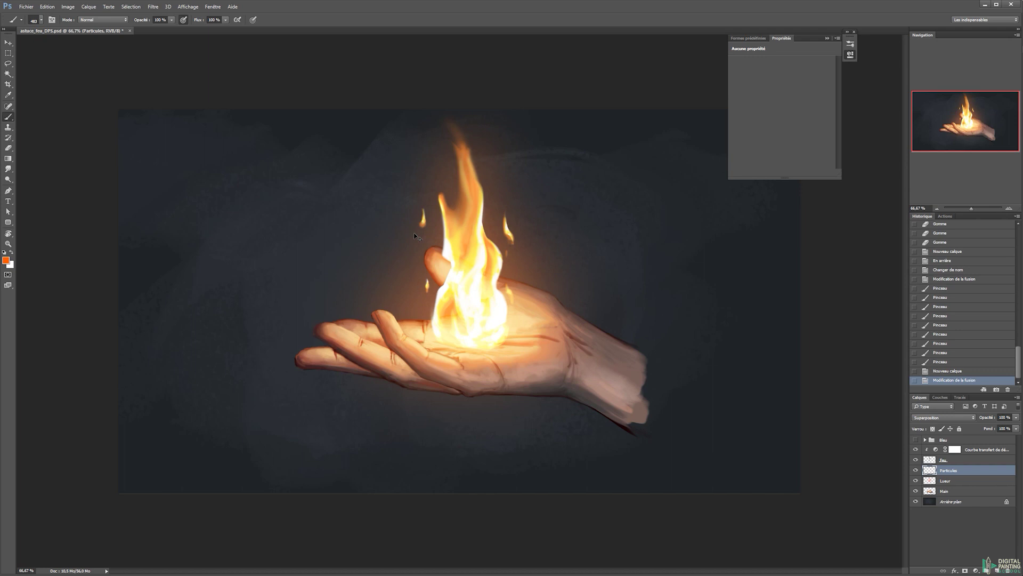
left_click_drag(420, 209, 373, 255)
key("ctrl+z")
left_click_drag(504, 242, 531, 200)
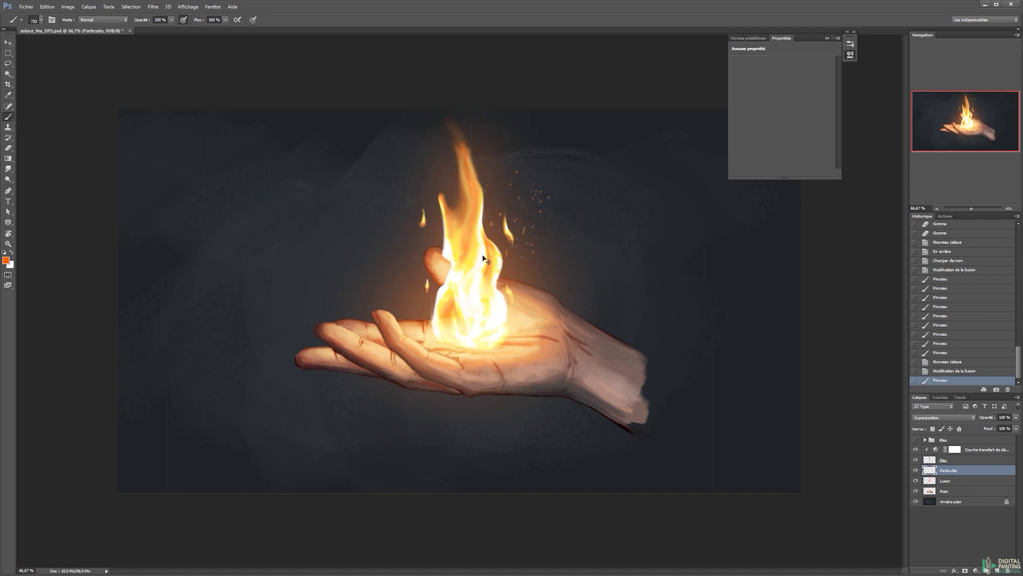
key("ctrl+z")
mouse_move(460, 270)
left_mouse_down()
mouse_move(482, 213)
mouse_move(437, 228)
mouse_move(491, 155)
left_mouse_up()
key("ctrl+z")
key("ctrl+z")
Paint a scatter of sparks near the flame, lasso part of them and move it up beside the flame.
left_click_drag(469, 221, 512, 221)
left_click_drag(501, 298, 533, 255)
key("l")
mouse_move(476, 300)
left_mouse_down()
mouse_move(475, 168)
mouse_move(512, 313)
left_mouse_up()
key("v")
left_click_drag(527, 256, 487, 210)
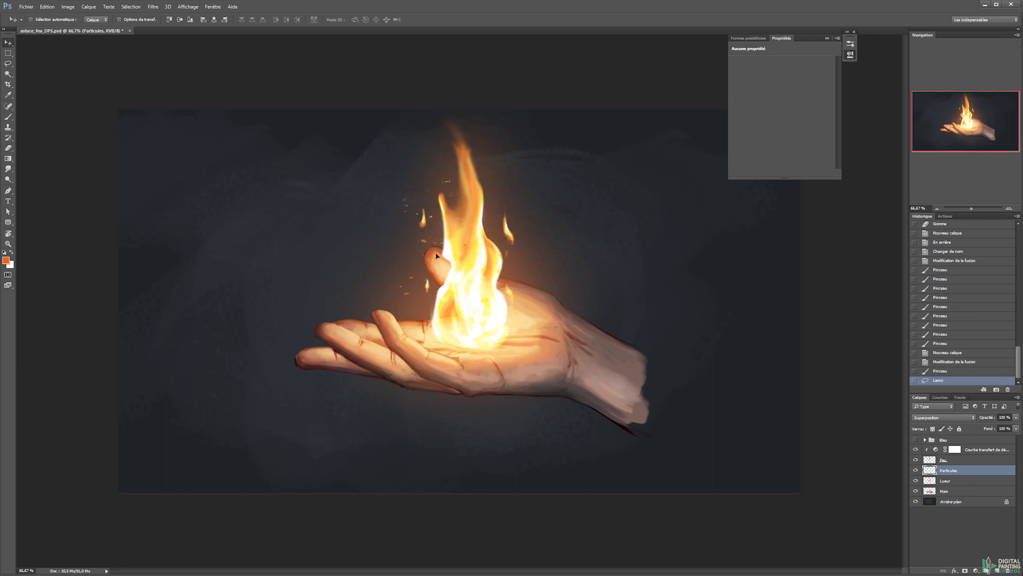
Lasso another group of sparks, rotate and move it to the flame's tip with Free Transform, and deselect.
key("l")
left_click_drag(425, 243, 411, 315)
key("ctrl+t")
left_click_drag(421, 213, 538, 264)
left_click_drag(418, 273, 461, 151)
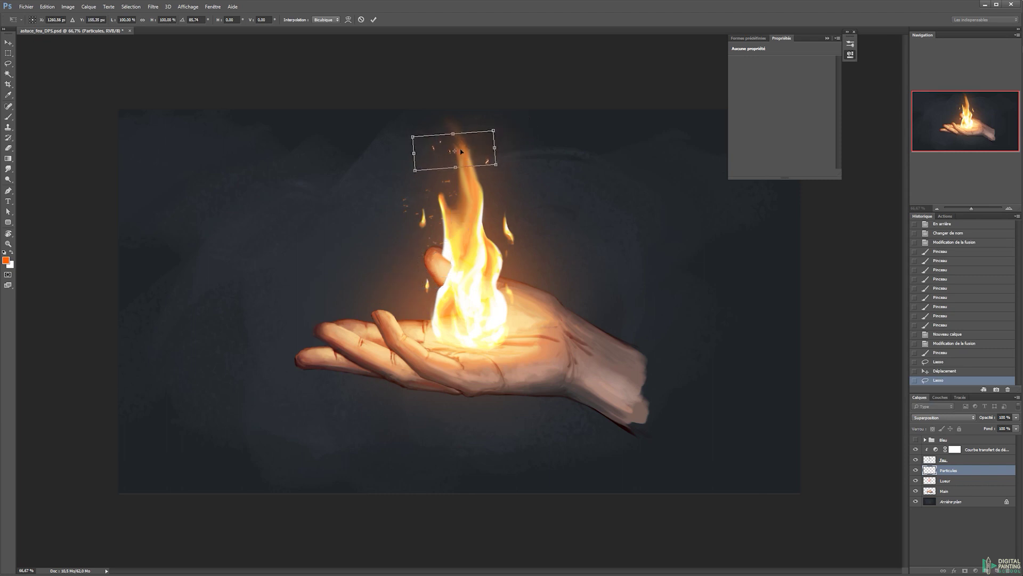
key("Return")
key("ctrl+d")
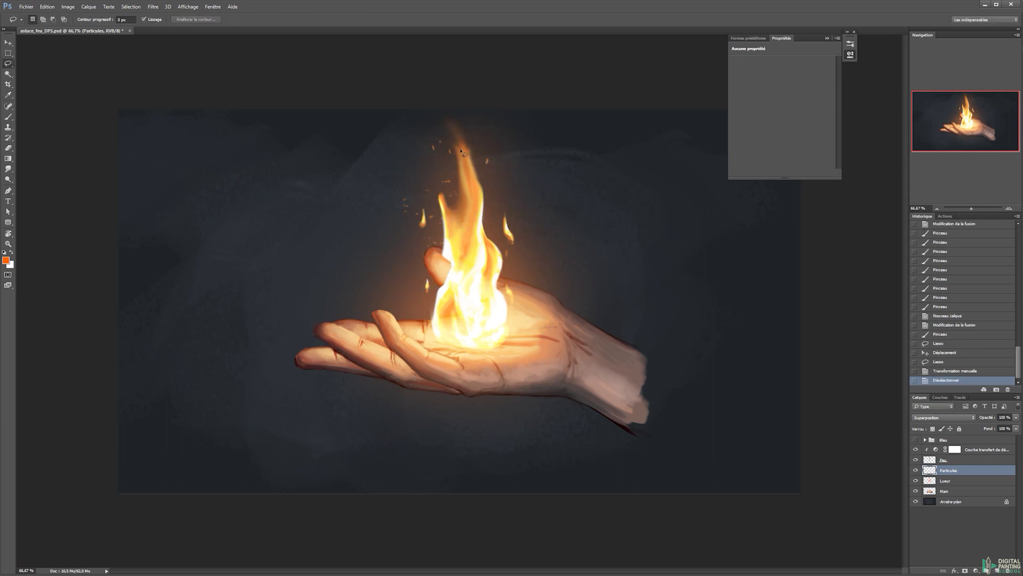
Dab further particles around the flame on the Particules layer and erase the stray ones.
key("b")
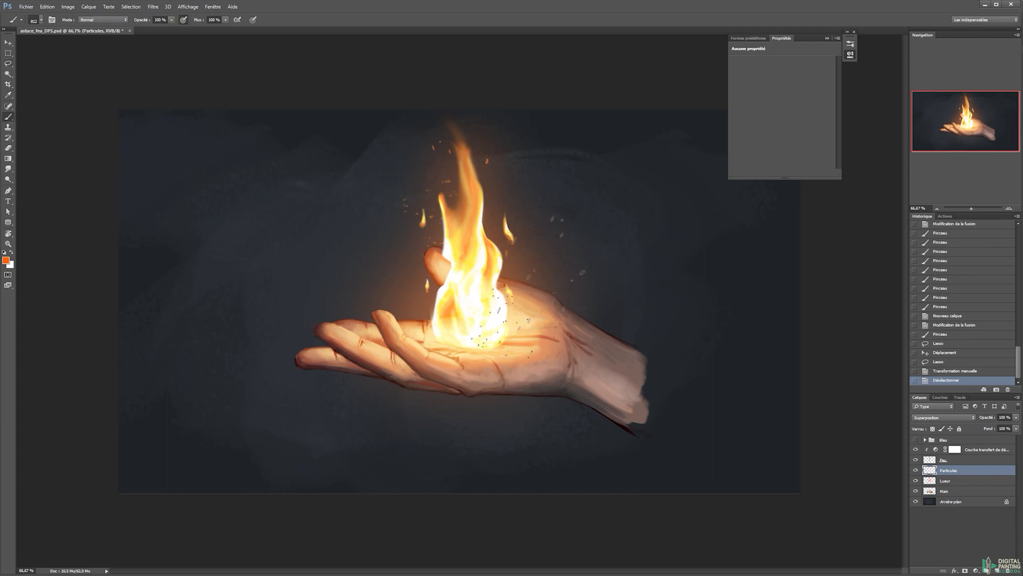
left_click(506, 176)
left_click(528, 165)
key("ctrl+z")
key("e")
left_click(539, 262)
key("b")
left_click(439, 262)
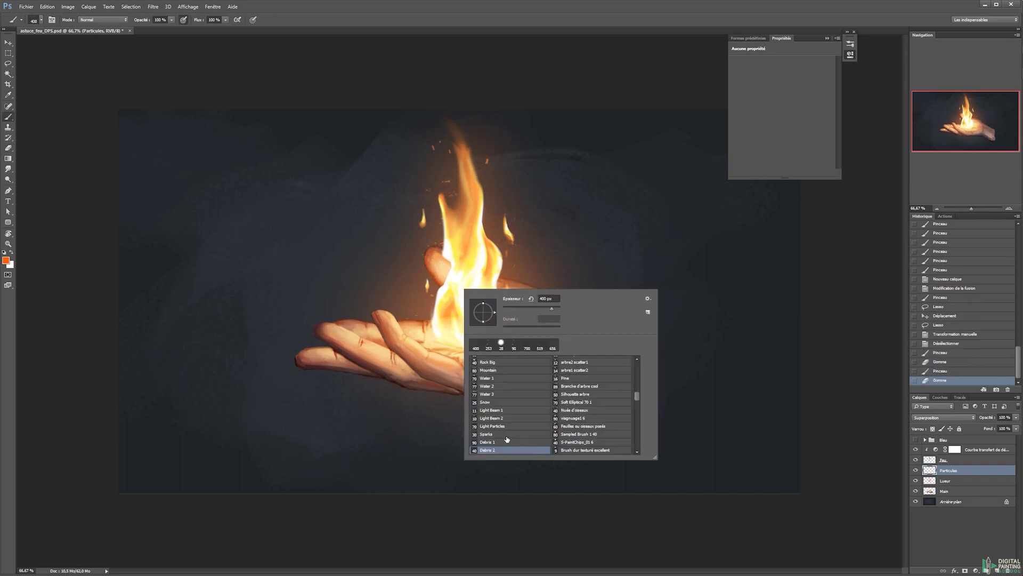
Select the Light Particles brush at 700 px and dab glowing particles along the flame and around its tip.
scroll(522, 434, "down", 1)
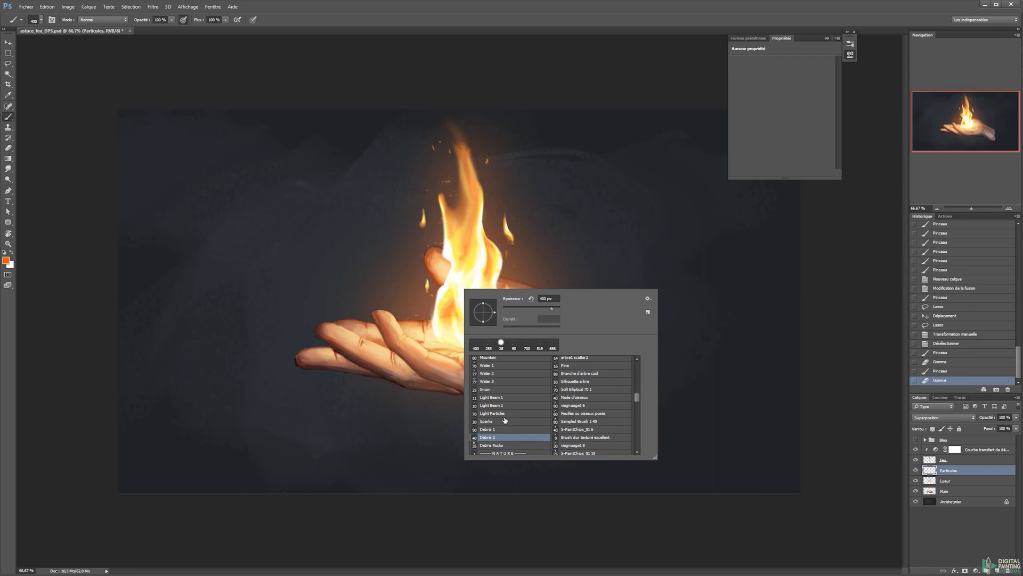
left_click(508, 414)
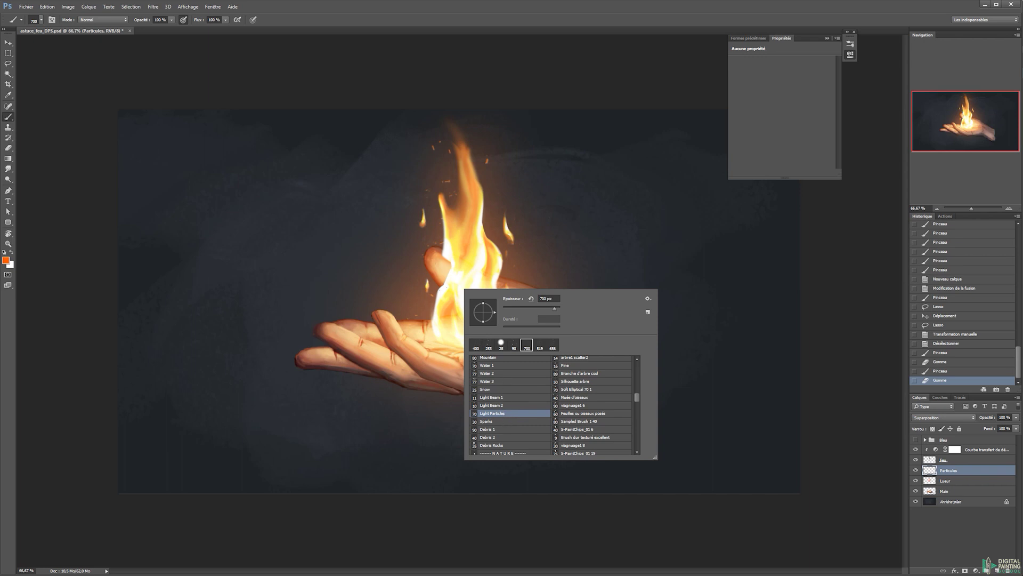
double_click(508, 413)
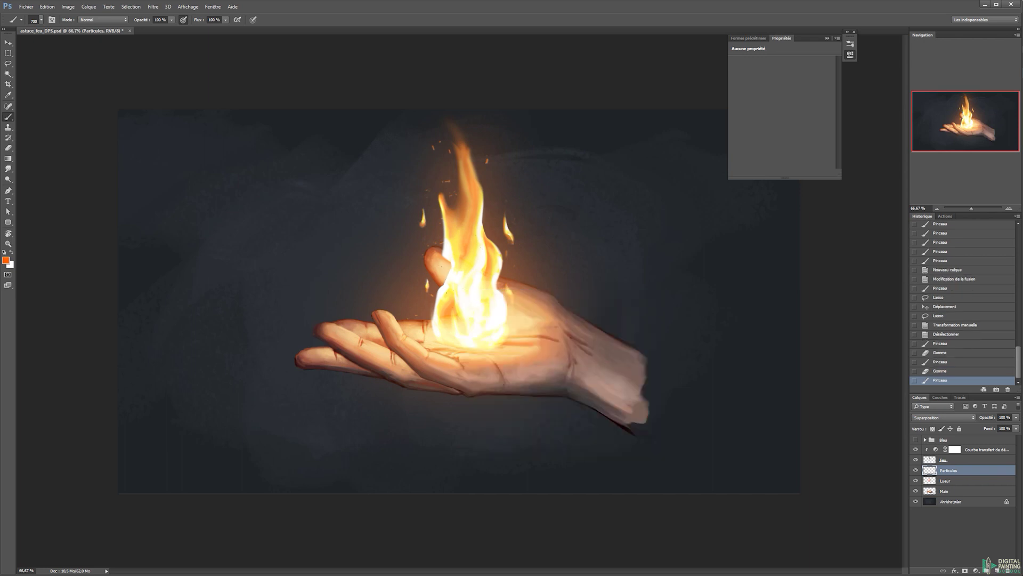
left_click_drag(469, 228, 438, 236)
left_click(436, 275)
key("ctrl+z")
left_click_drag(451, 269, 462, 254)
left_click(449, 154)
left_click(455, 171)
left_click(461, 189)
Erase unwanted light particles beside the small flamelets and along the right side of the flame.
key("e")
left_click(431, 224)
left_click(495, 222)
left_click_drag(495, 219, 502, 246)
left_click(531, 263)
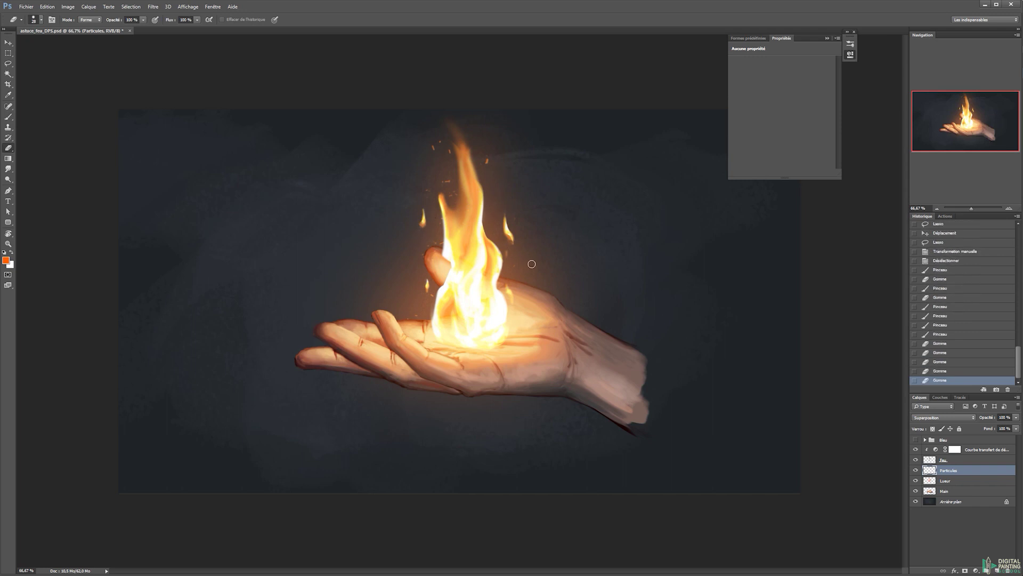
left_click(496, 178)
left_click(502, 256)
left_click(500, 301)
Dab more particles over the upper flame with a smaller brush and erase the surplus around the tip.
key("b")
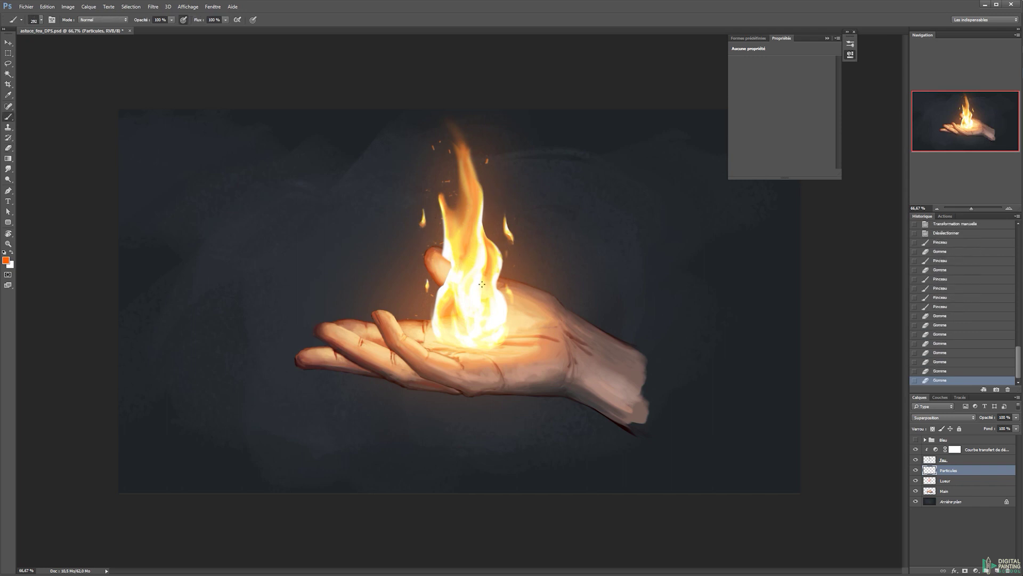
right_click(500, 301)
key("Return")
left_click(480, 229)
key("e")
left_click(537, 279)
left_click(470, 155)
left_click(484, 187)
left_click(492, 175)
left_click(439, 176)
Select all layers above the background and shift the hand and flame slightly down.
key("v")
key("ctrl+alt+a")
left_click_drag(614, 267, 610, 282)
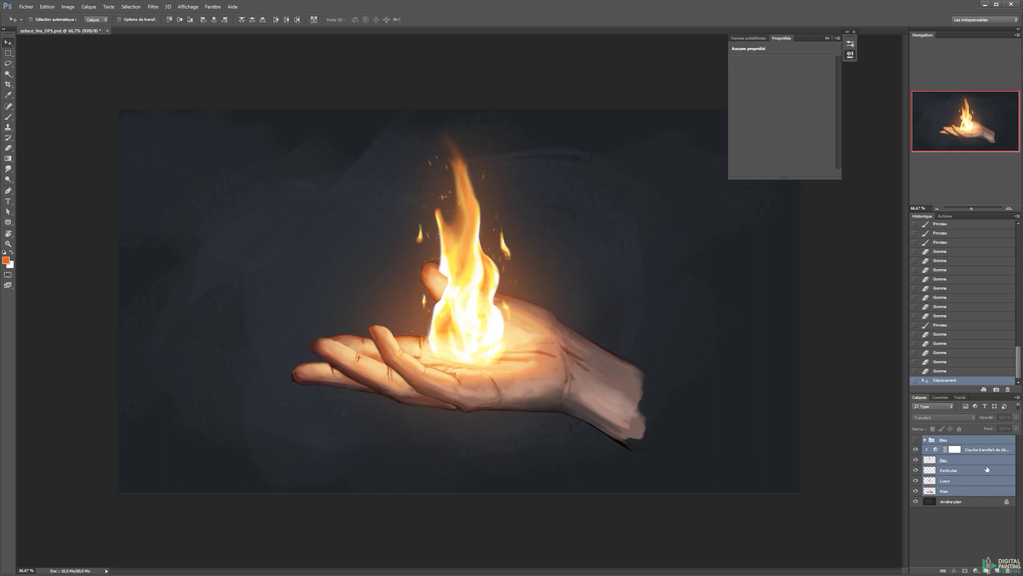
Hide the gradient map adjustment layer and select the Feu layer.
left_click(975, 450)
left_click(916, 449)
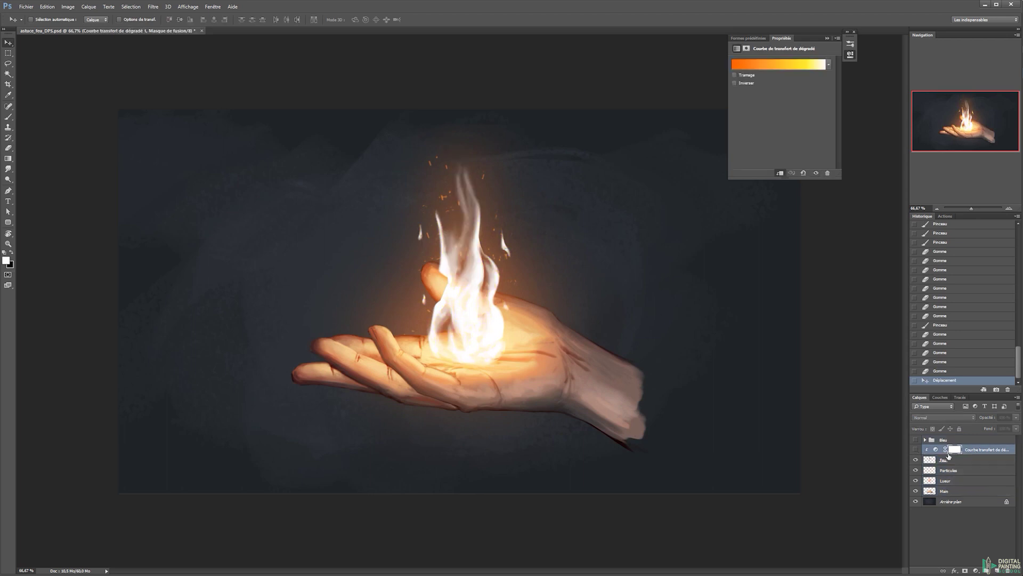
left_click(949, 458)
left_click_drag(470, 276, 510, 256)
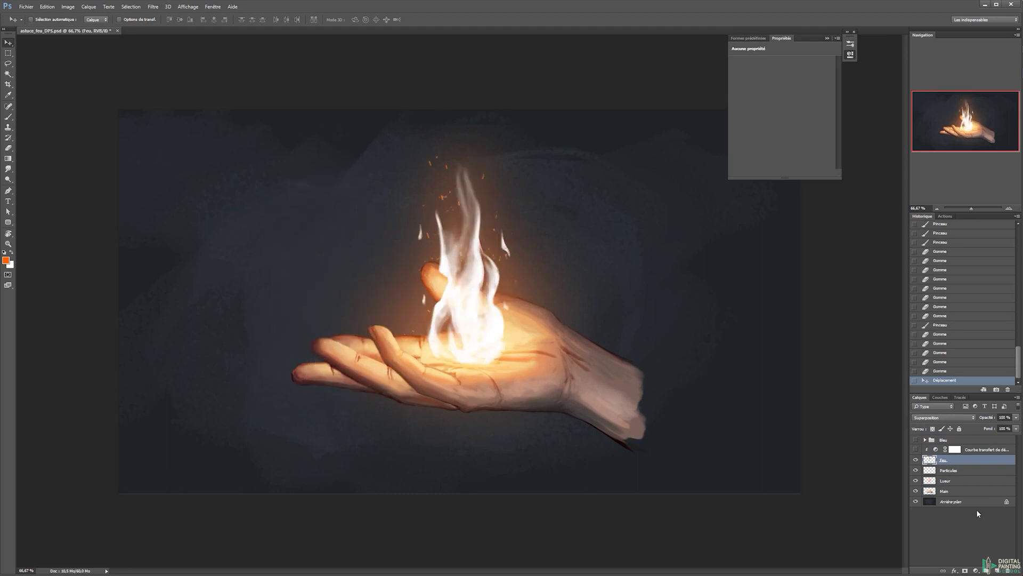
Place a grey-filled layer directly below Feu, and turn Feu greyscale in Normal mode.
left_click(957, 472)
key("ctrl+shift+n")
key("Return")
key("ctrl+BackSpace")
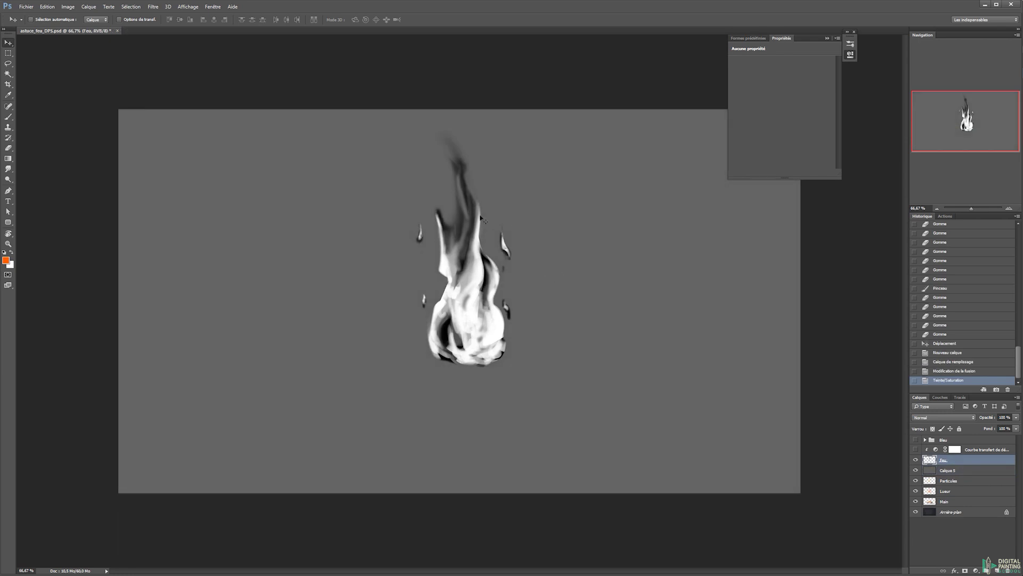
Move the greyscale flame down, and revert the document to the last eraser state before the layers were moved.
left_click_drag(460, 201, 469, 231)
left_click_drag(490, 166, 506, 193)
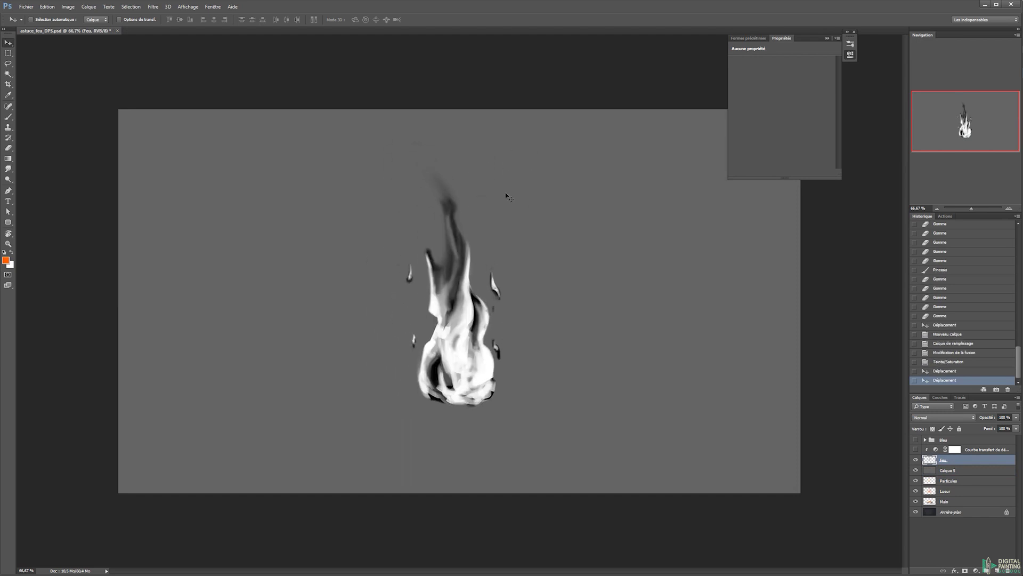
left_click(943, 316)
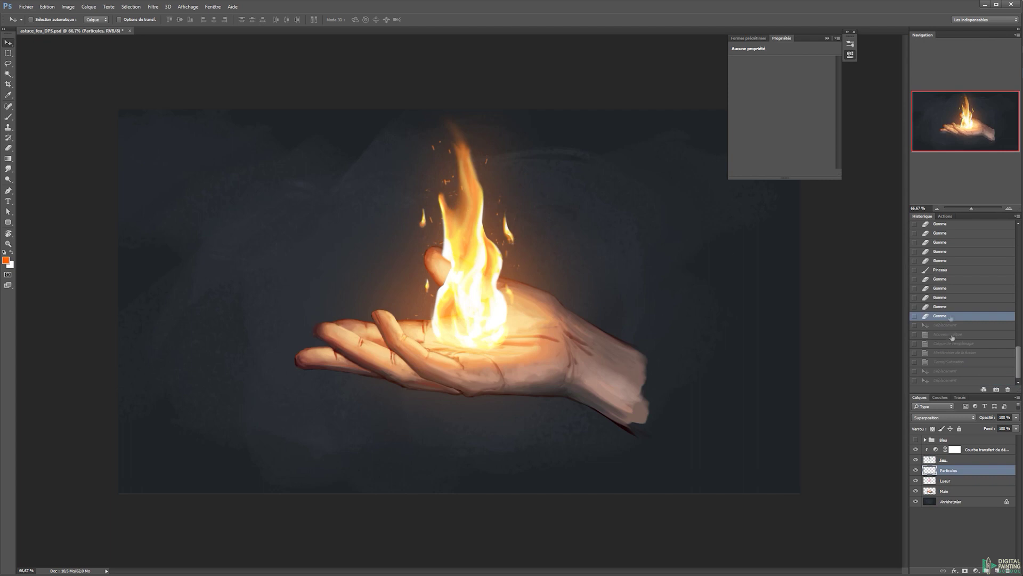
Select all layers above the background, including the Bleu group, and move the hand and flame slightly down.
left_click(961, 449)
left_click(944, 490, "shift")
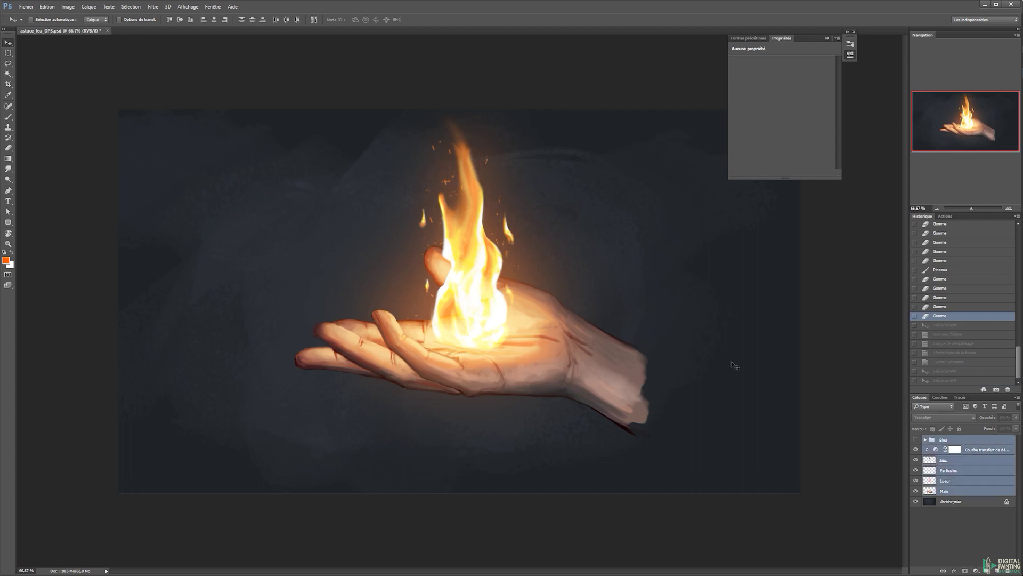
left_click_drag(486, 228, 486, 260)
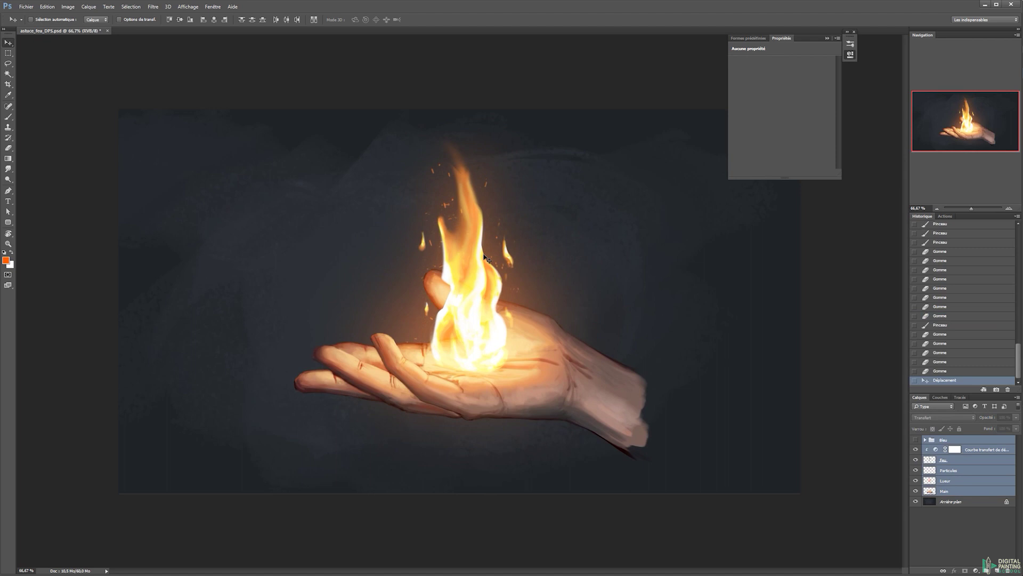
left_click(936, 449)
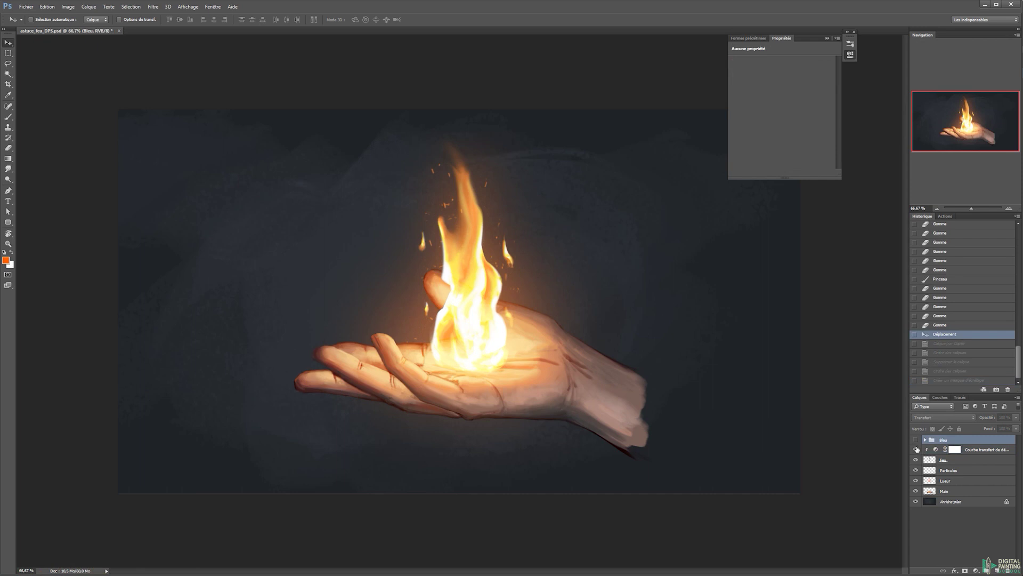
Show the Bleu group, move it directly above the Main layer, hide Main, and keep the Feu layer visible.
left_click(917, 439)
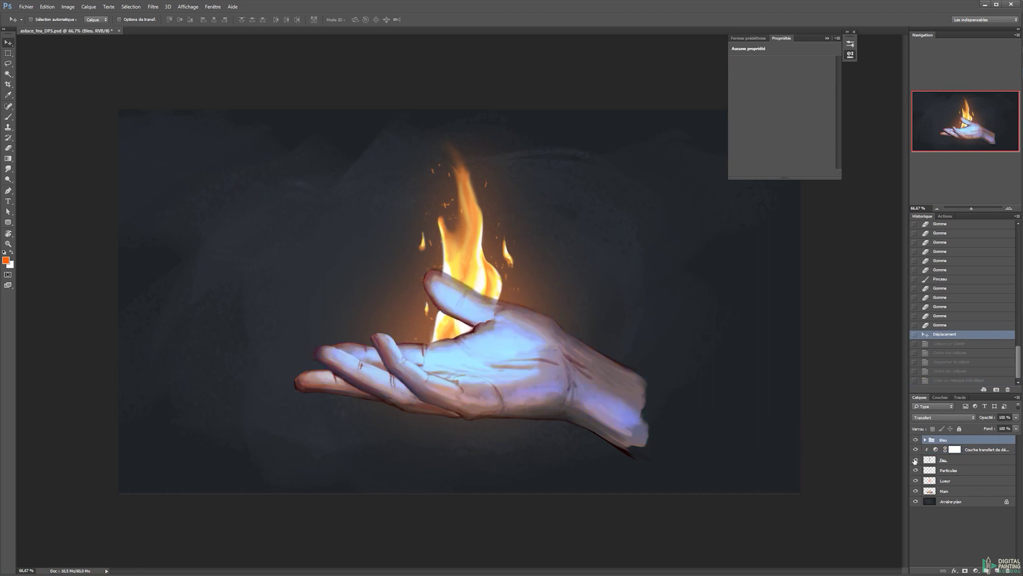
left_click(916, 460)
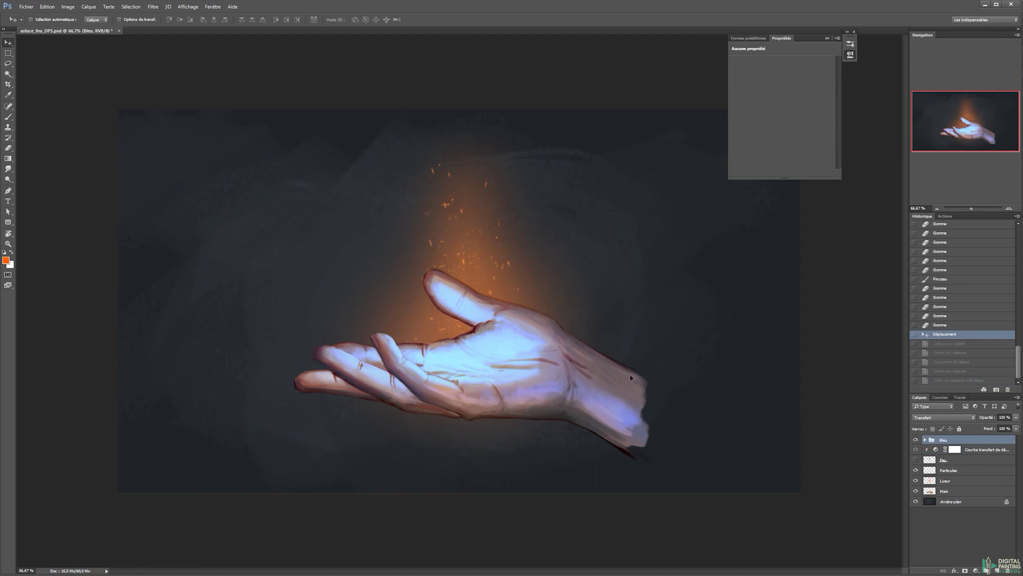
left_click_drag(957, 481, 957, 485)
left_click(917, 491)
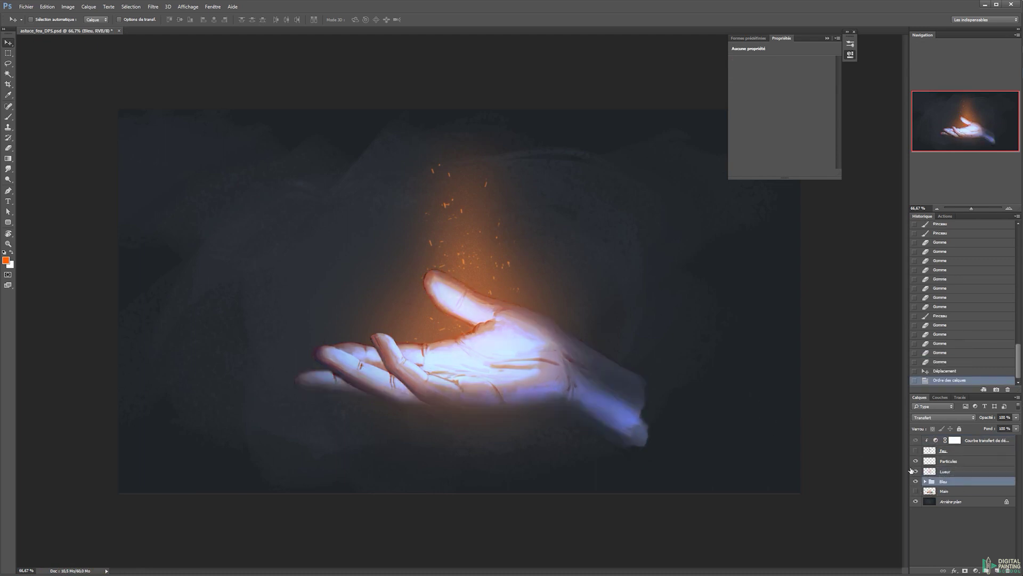
left_click(916, 451)
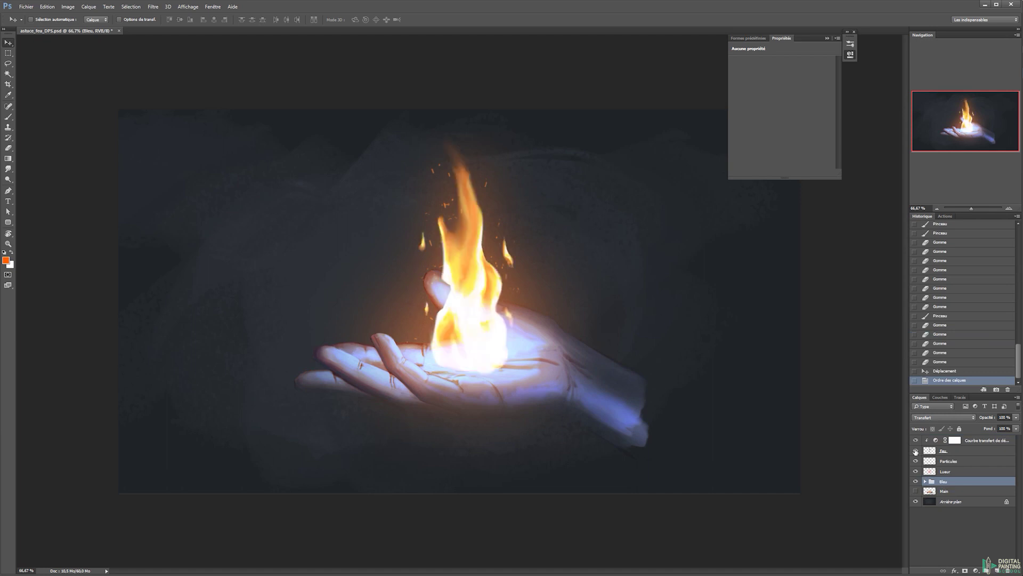
Duplicate the flame's gradient map adjustment layer, hide the copy as a backup, and select the original clipped to Feu.
left_click(948, 454)
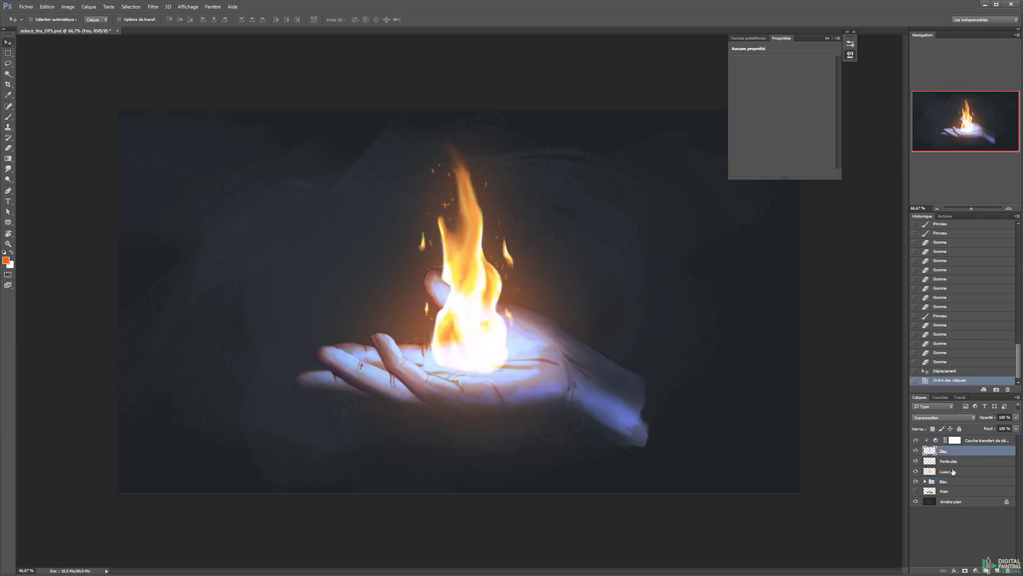
left_click(936, 440)
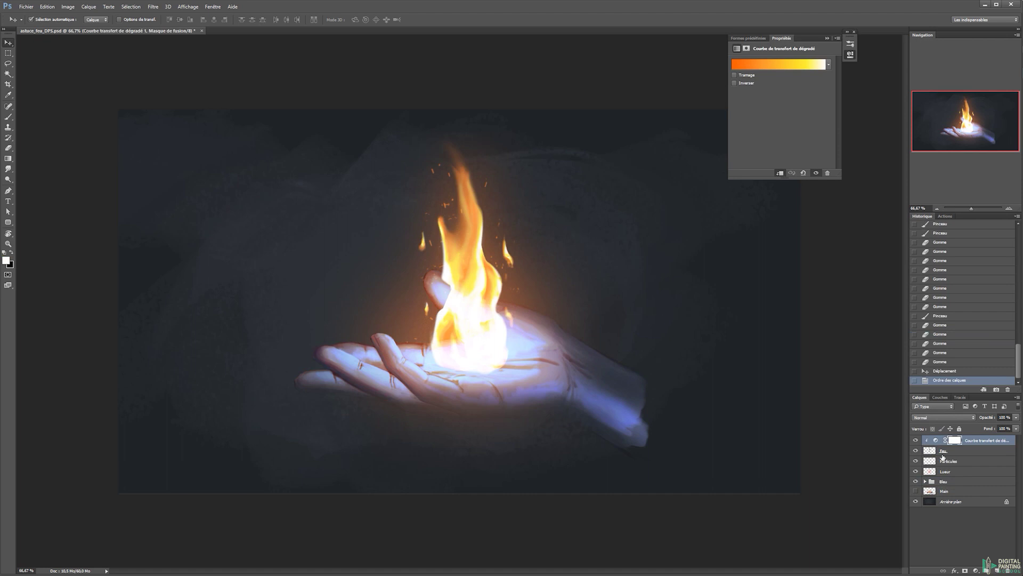
key("ctrl+j")
left_click(916, 440)
left_click(936, 452)
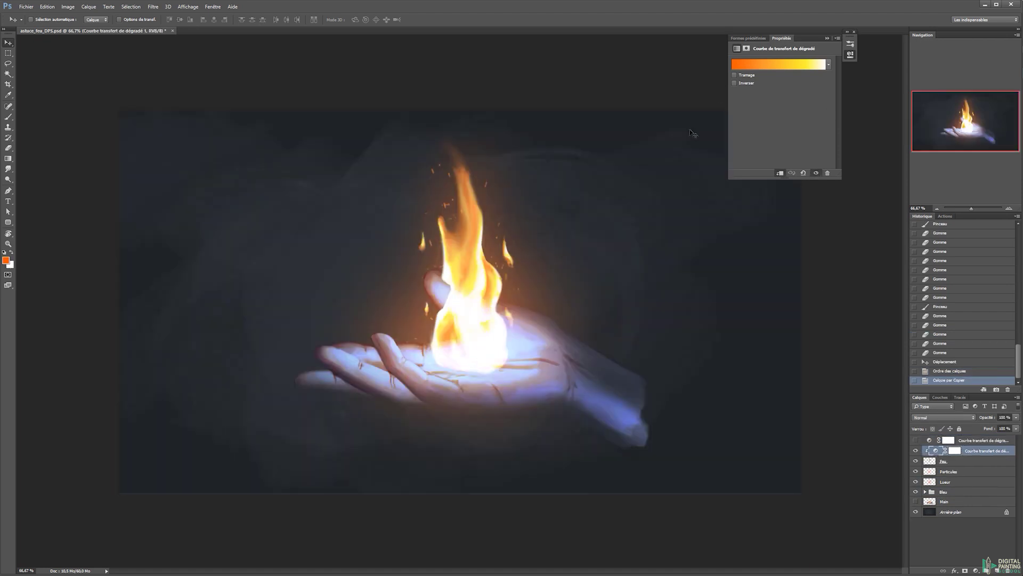
Edit the clipped gradient map's gradient and recolour its orange stop at 0% to a saturated blue.
left_click(768, 65)
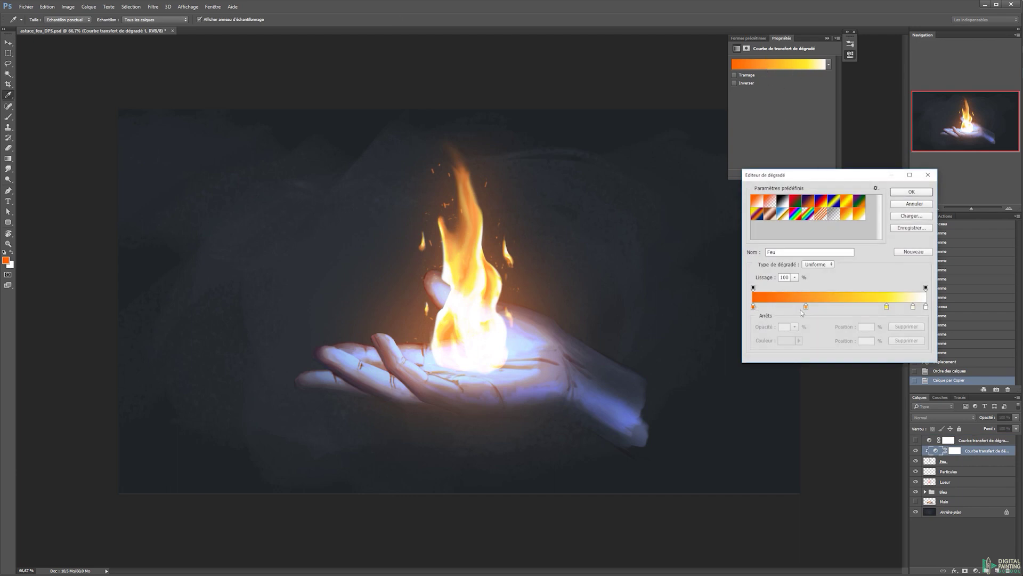
left_click(753, 307)
left_click(787, 341)
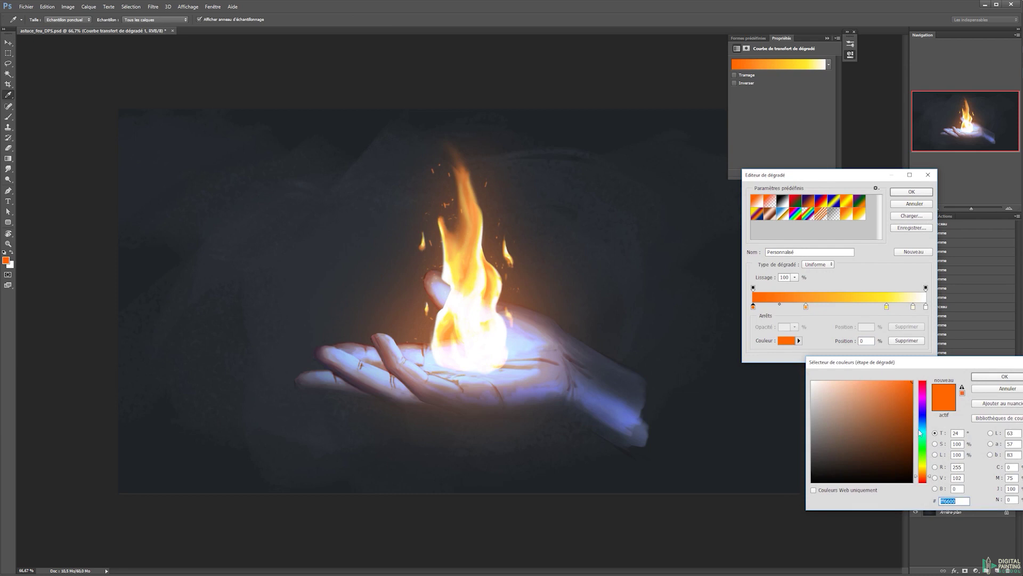
left_click_drag(919, 433, 920, 420)
left_click(1005, 377)
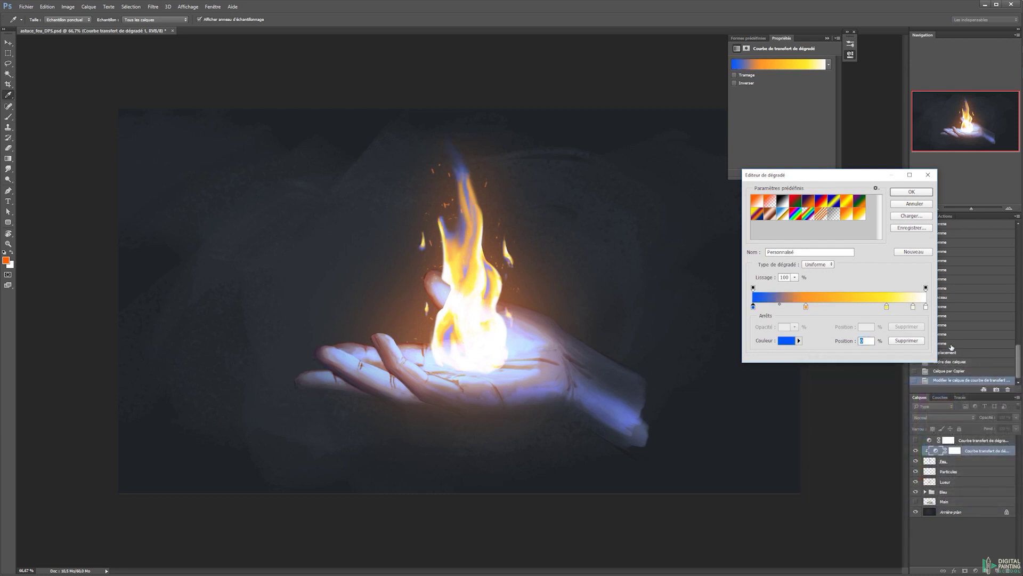
Recolour the gradient's orange stop at 30% to a light blue with a hue of about 202°.
left_click(806, 306)
left_click(788, 341)
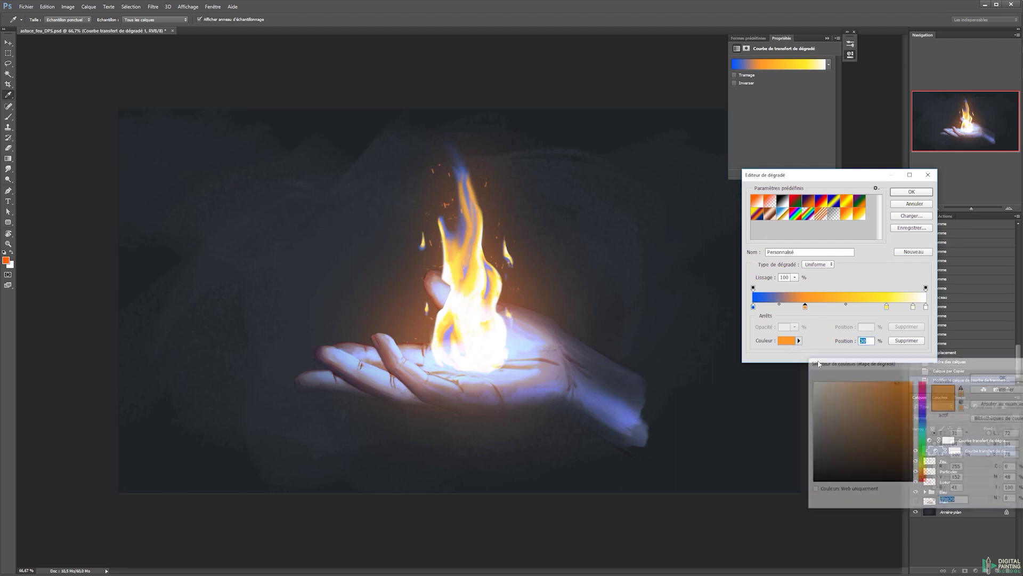
left_click(923, 428)
left_click(894, 382)
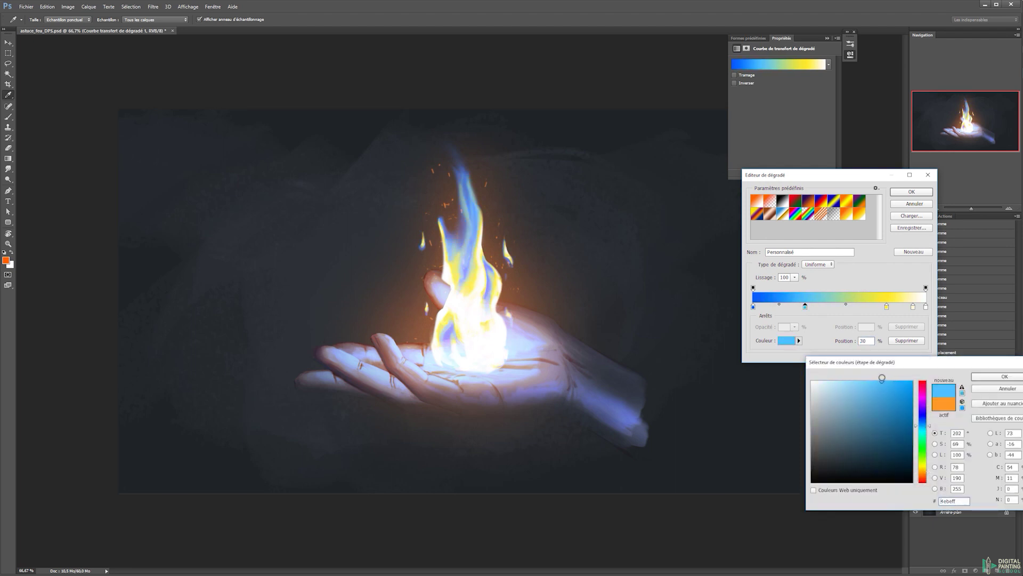
left_click(989, 379)
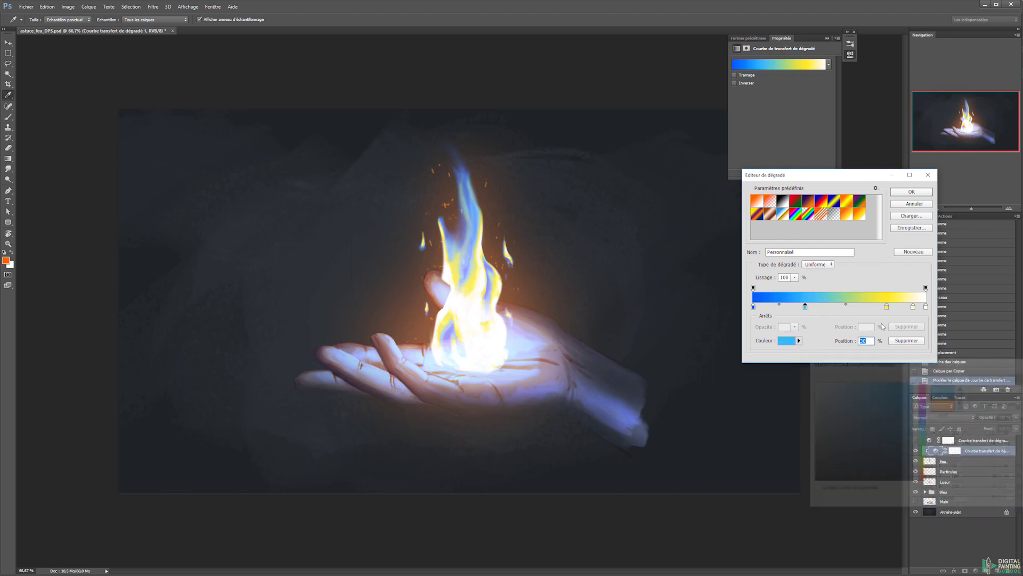
Remove the pale stop near the gradient's white end, recolour the yellow stop at 77% to bright cyan, and apply the gradient.
left_click_drag(913, 307, 915, 333)
left_click(887, 306)
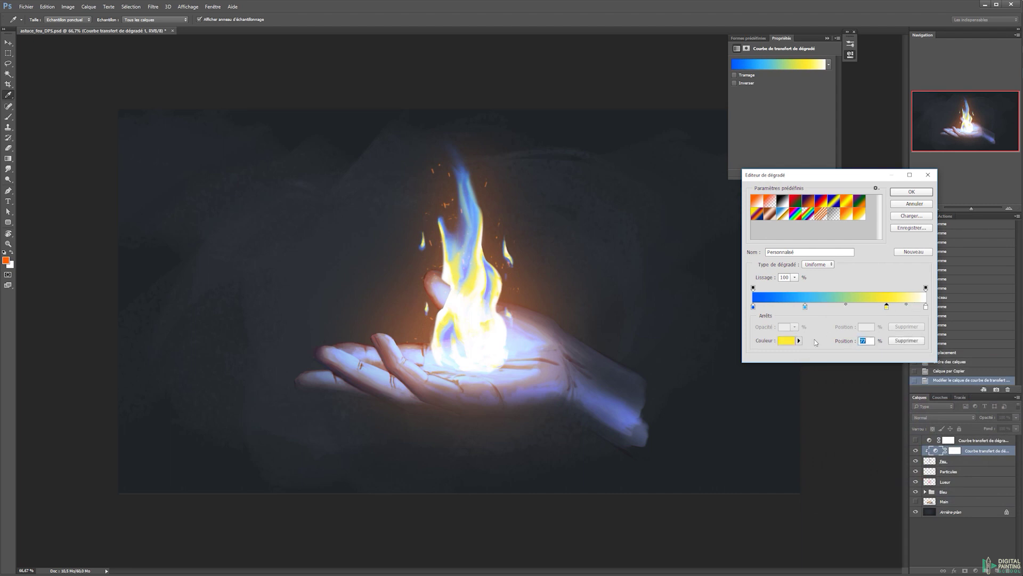
left_click(787, 341)
left_click(926, 426)
left_click(888, 382)
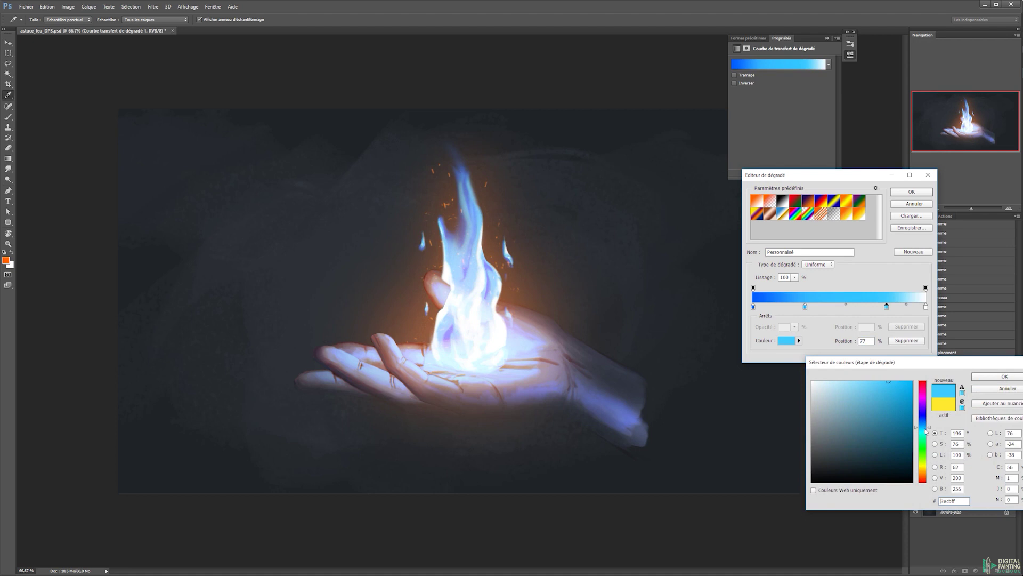
left_click(924, 430)
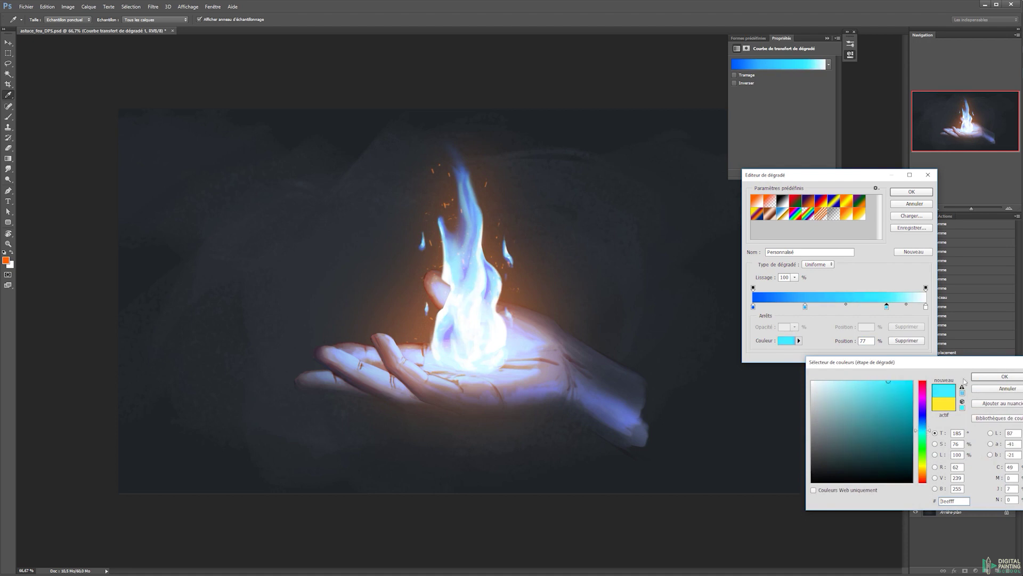
left_click(1004, 376)
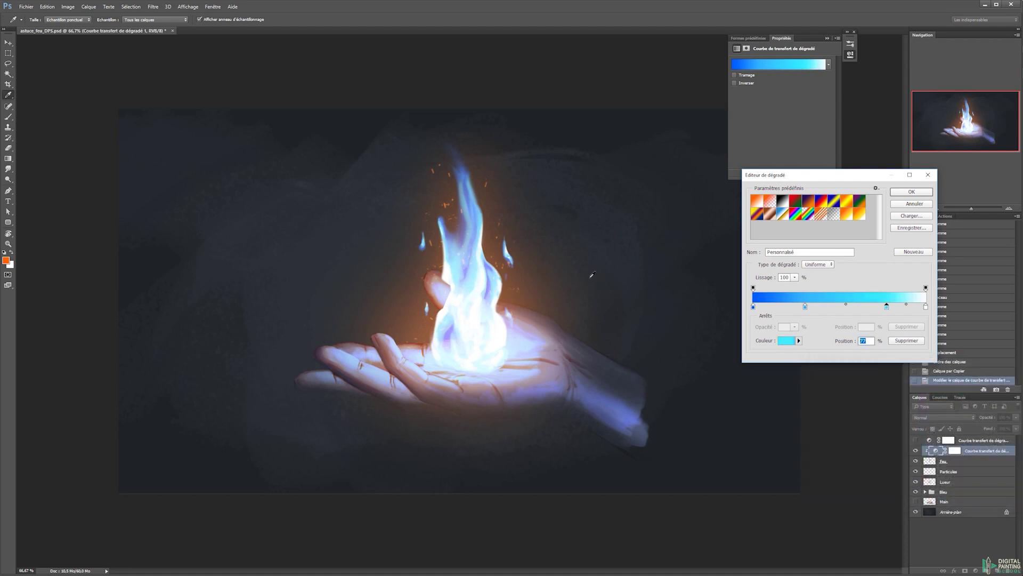
left_click(911, 191)
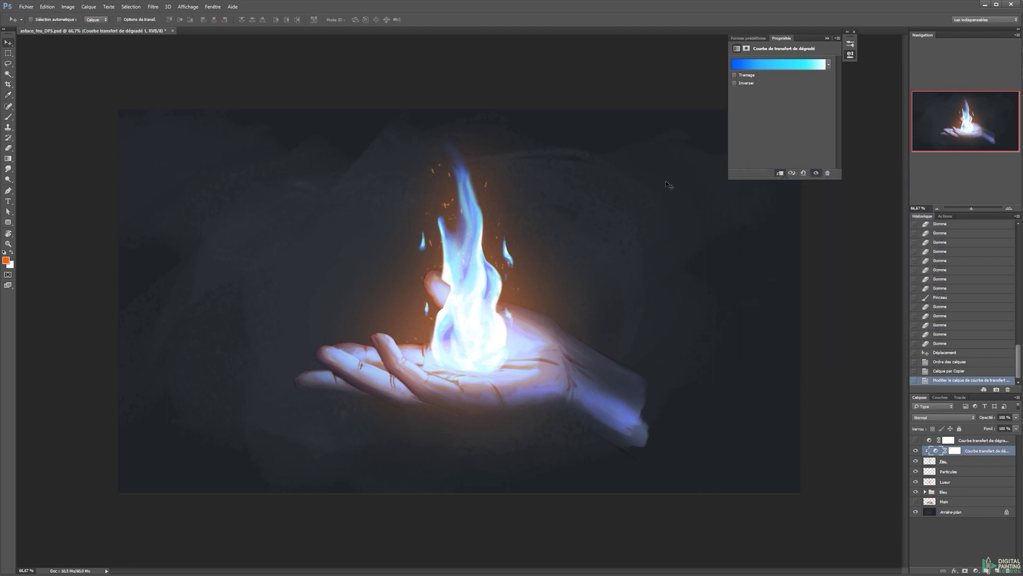
Reopen the blue gradient, test different positions for the cyan stop, settle it at 76%, and apply the change.
left_click(793, 67)
left_click(888, 308)
left_click(909, 308)
left_click_drag(911, 311, 905, 311)
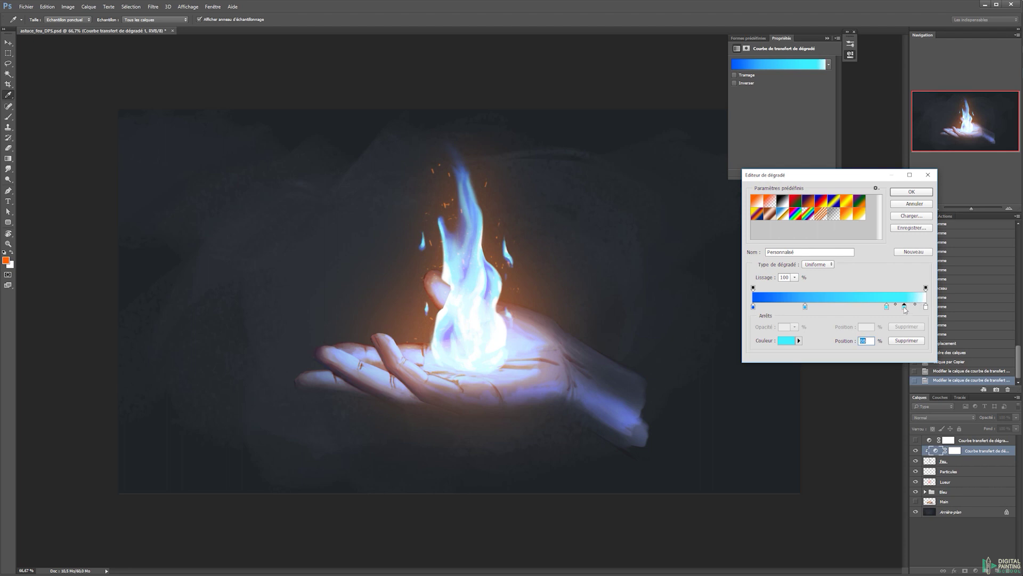
left_click(894, 341)
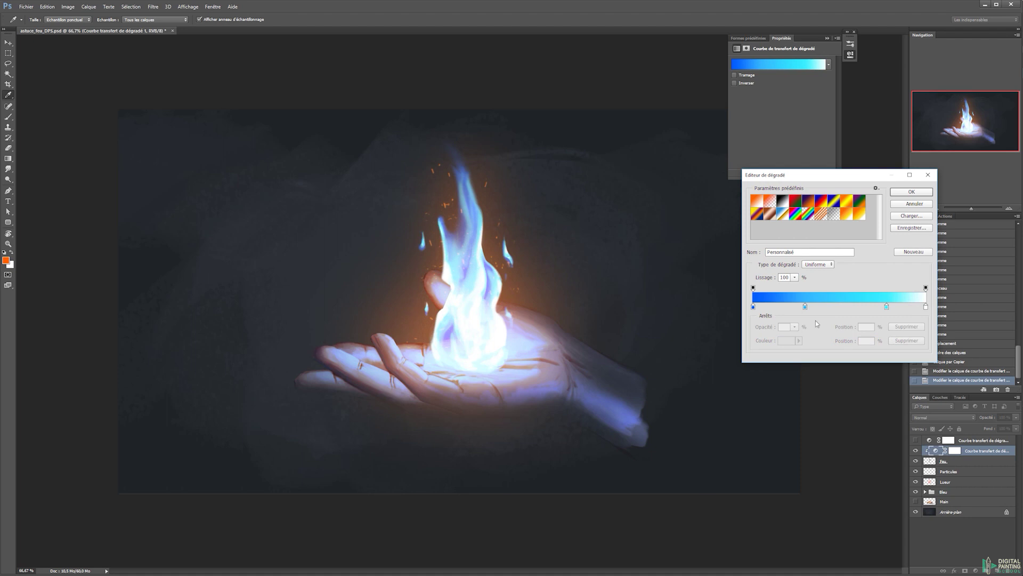
left_click_drag(888, 310, 866, 308)
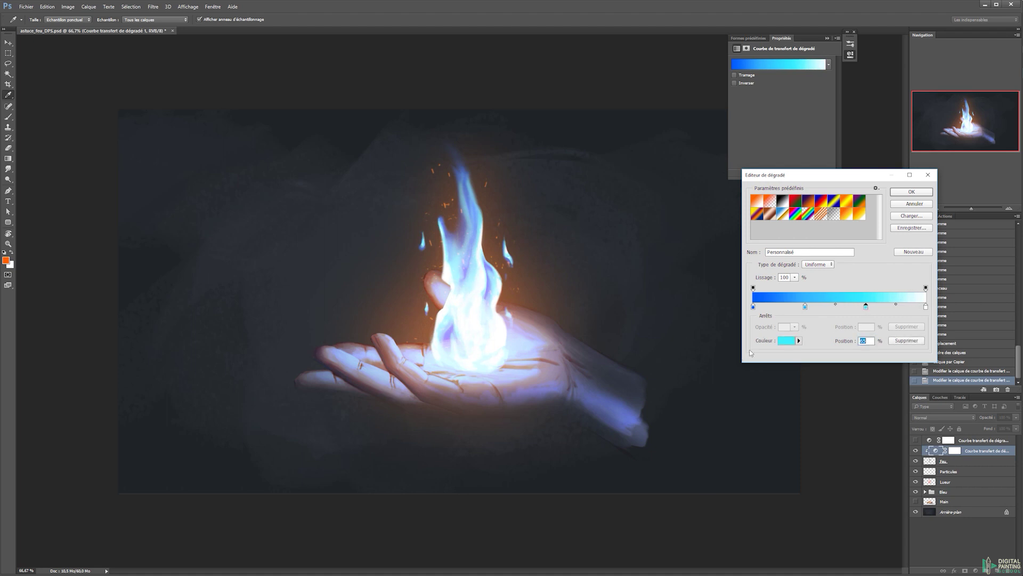
left_click_drag(866, 309, 898, 309)
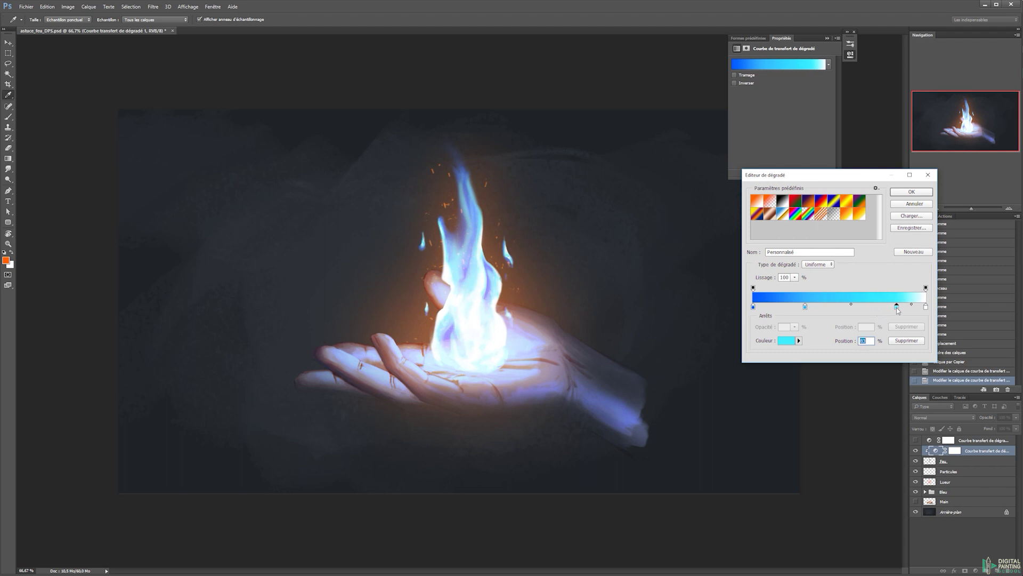
left_click(907, 308)
left_click_drag(908, 309, 884, 308)
left_click(897, 309)
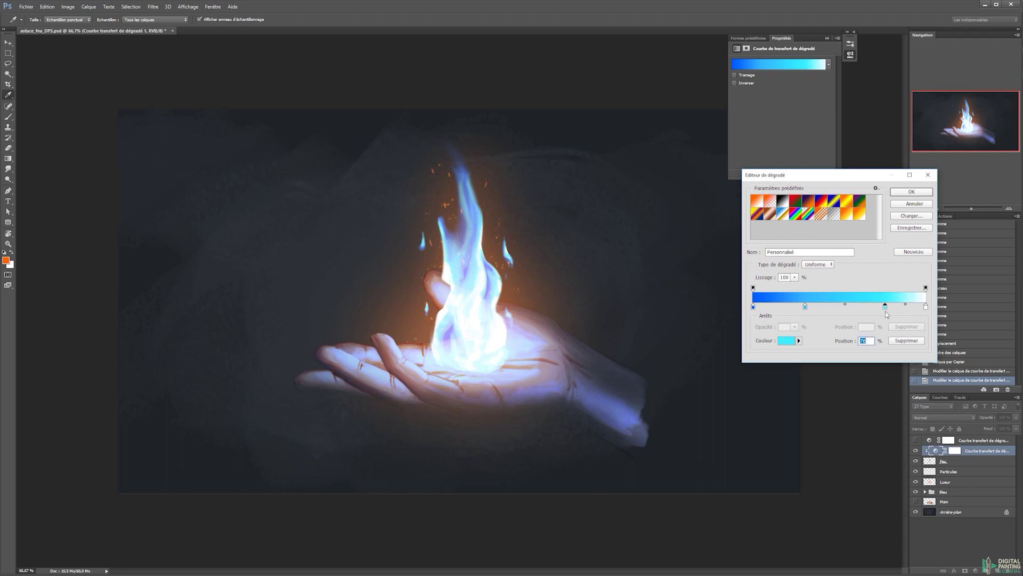
left_click(908, 192)
Turn the sparks on the Particules layer blue by applying Hue/Saturation with a hue of +180.
left_click(964, 473)
key("ctrl+u")
left_click_drag(901, 188, 968, 198)
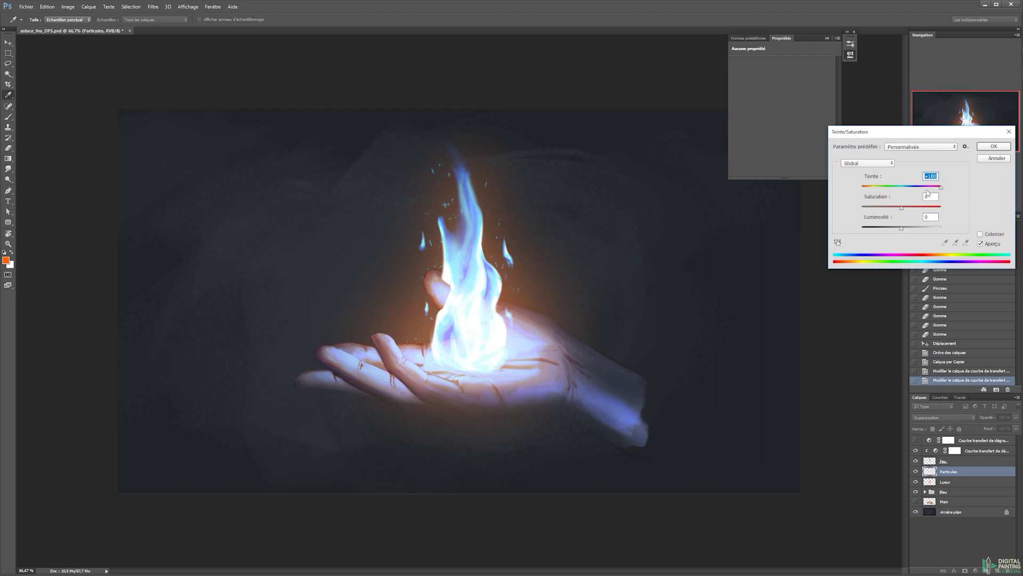
key("Return")
Shift the Lueur glow layer's hue by +180 with Hue/Saturation, and set the layer's opacity to 50%.
left_click(954, 482)
key("ctrl+u")
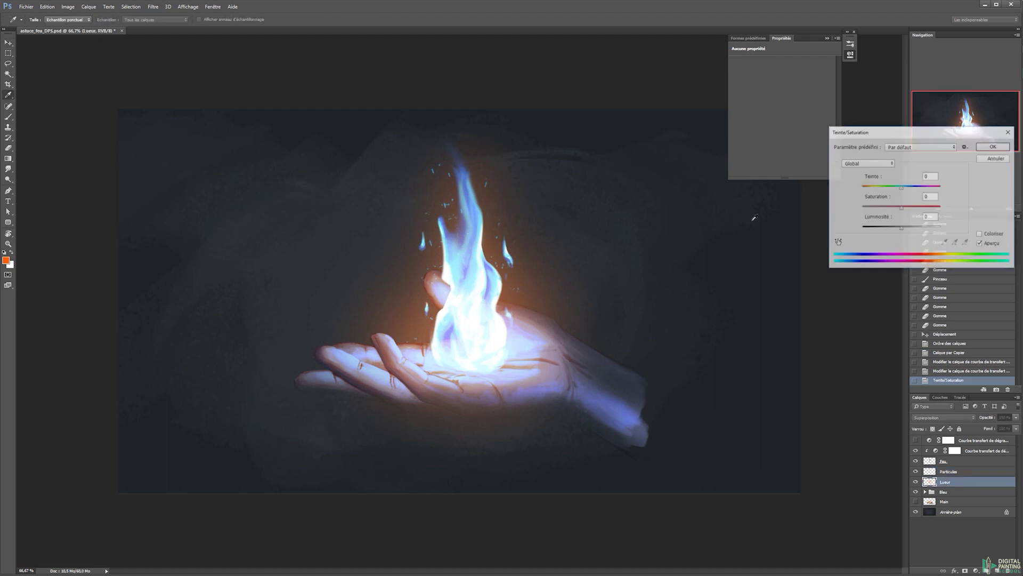
left_click_drag(902, 187, 1002, 193)
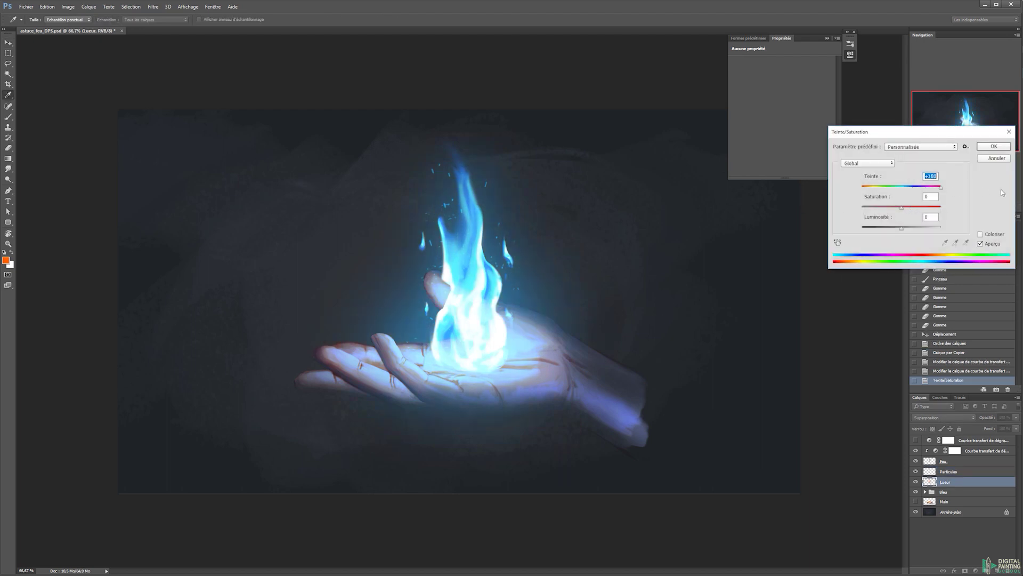
left_click(994, 146)
key("v")
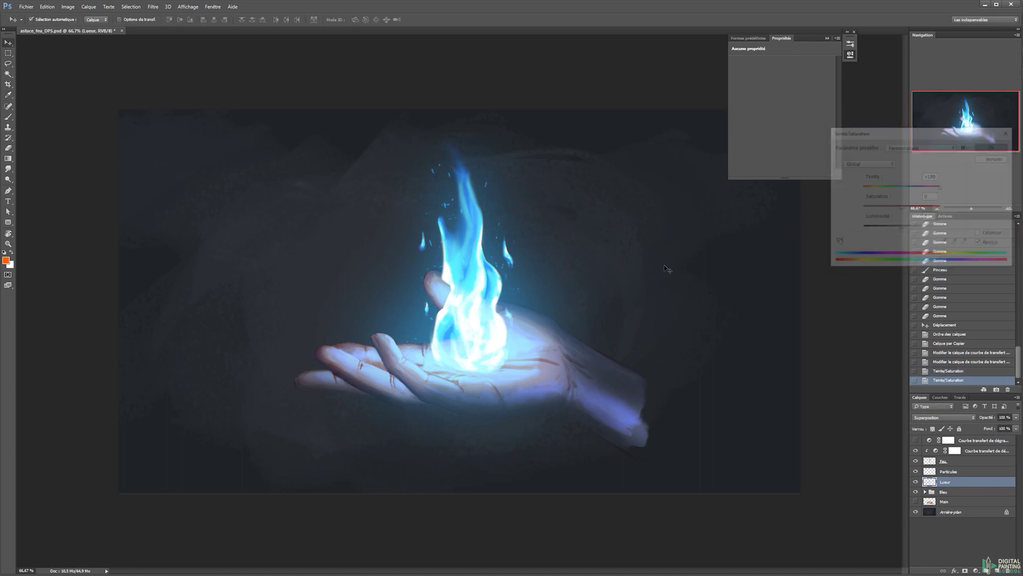
key("5")
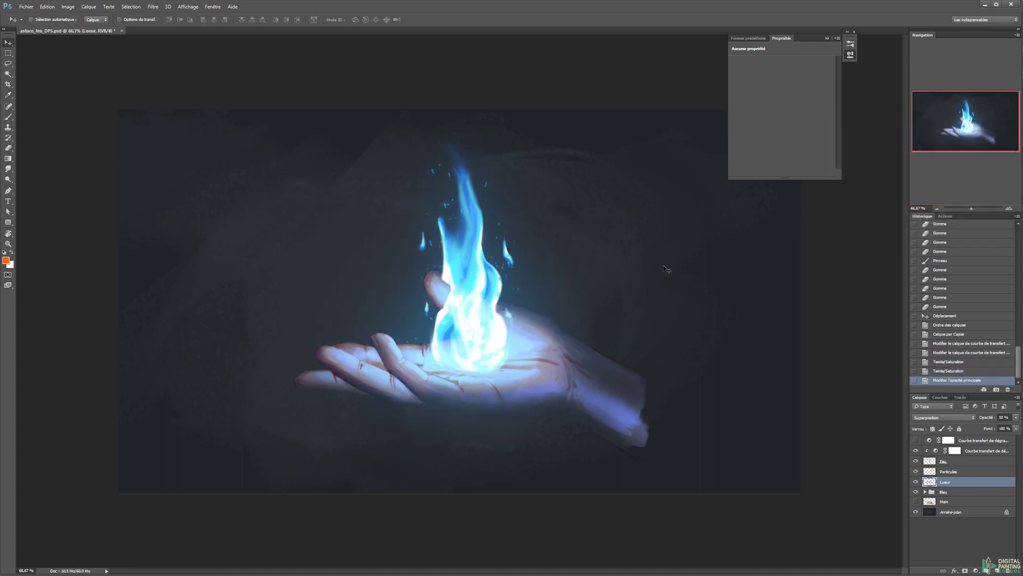